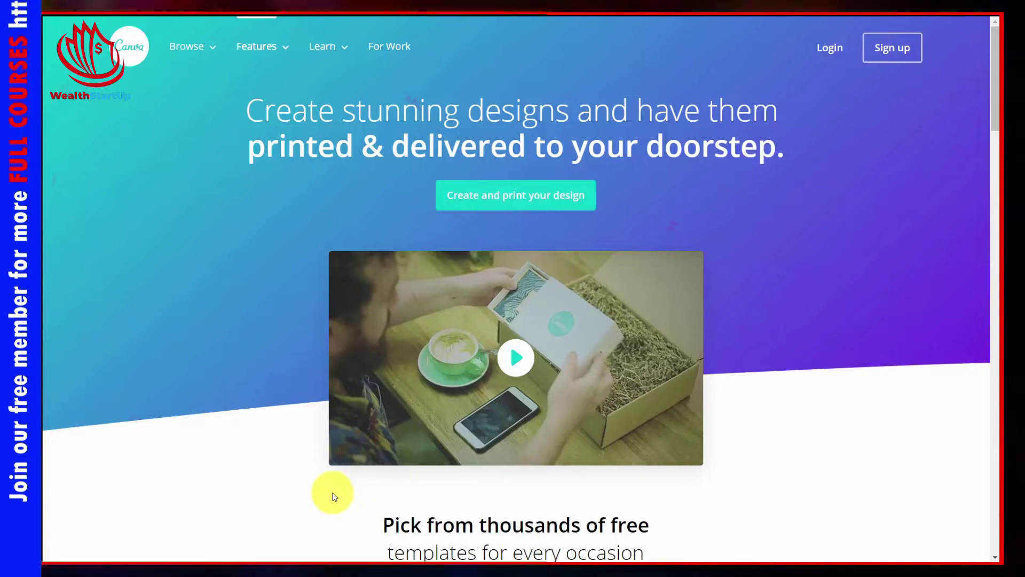
- Compare the features of the Canva, Canva for Work and Canva Enterprise plans and show the yearly prices
{"action": "scroll", "coordinate": [480, 450], "scroll_direction": "down", "scroll_amount": 10}
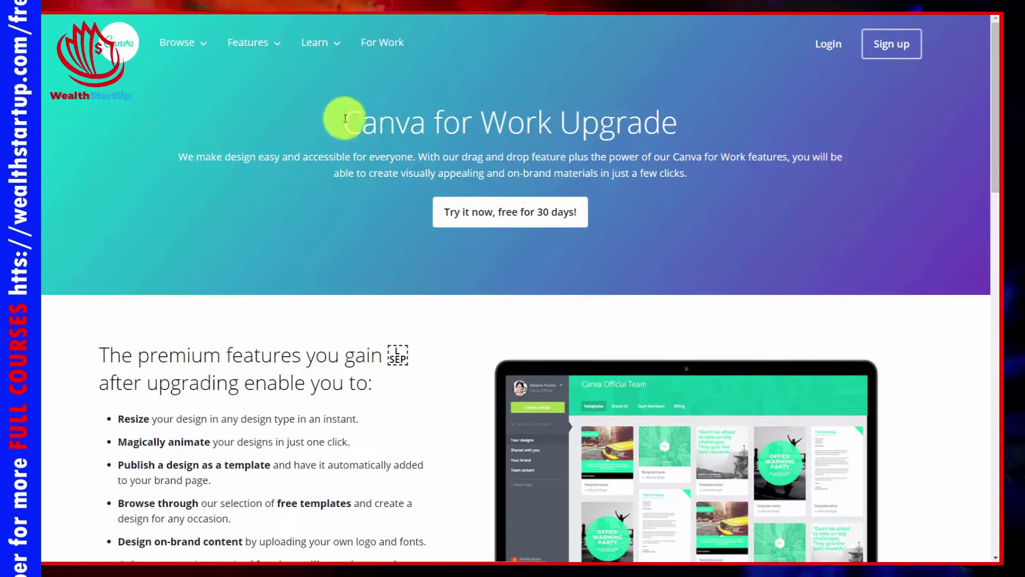
{"action": "left_click", "coordinate": [502, 223]}
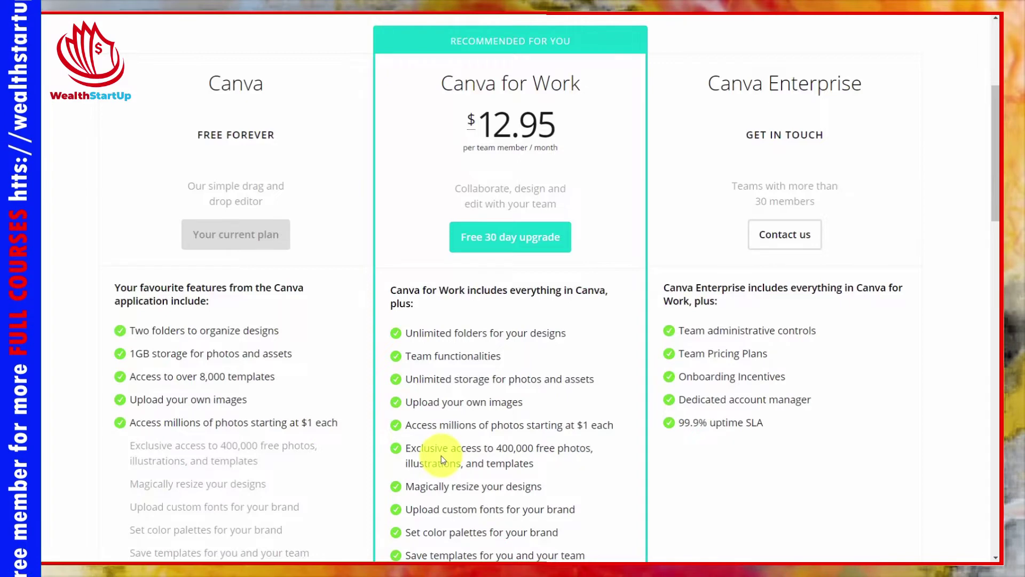
{"action": "scroll", "coordinate": [451, 443], "scroll_direction": "down", "scroll_amount": 3}
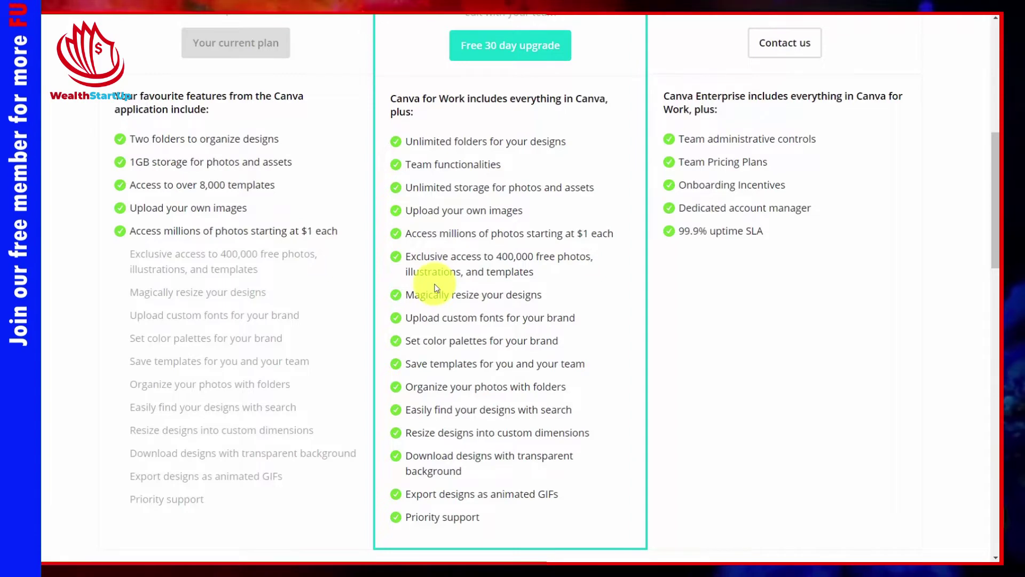
{"action": "scroll", "coordinate": [518, 242], "scroll_direction": "up", "scroll_amount": 8}
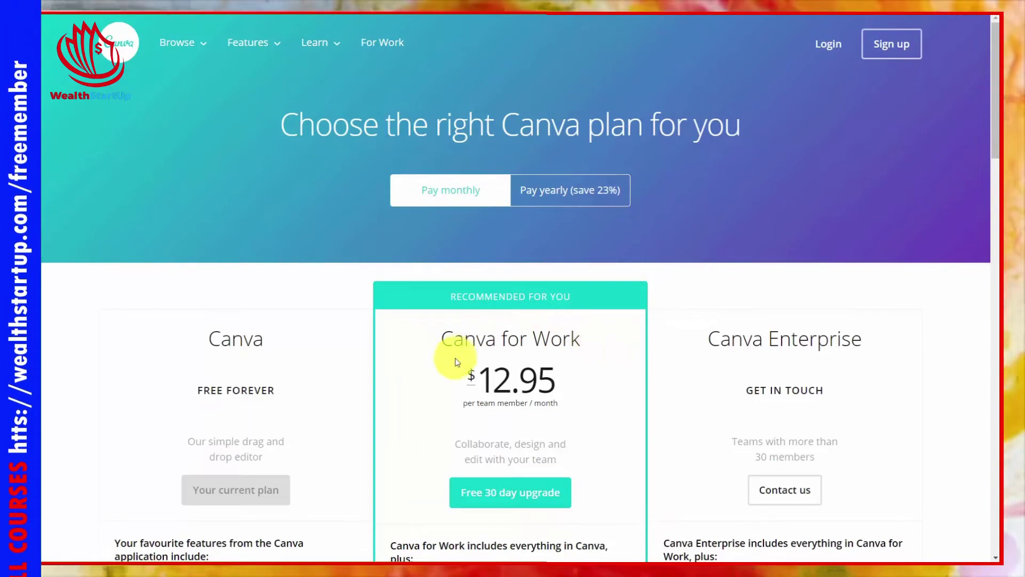
{"action": "left_click", "coordinate": [539, 200]}
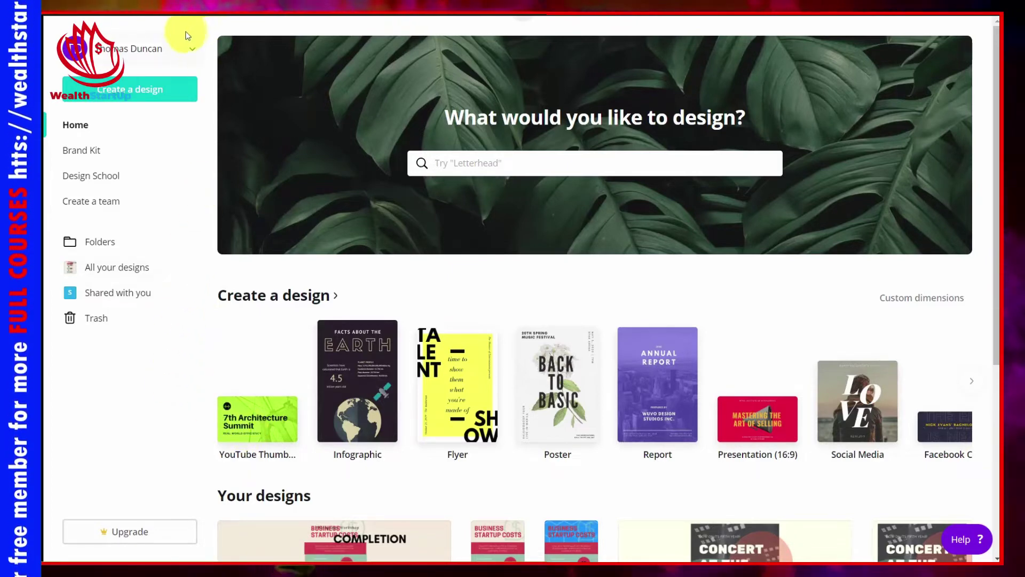
- Look over the editable fields of the account's public profile and leave without saving
{"action": "left_click", "coordinate": [142, 50]}
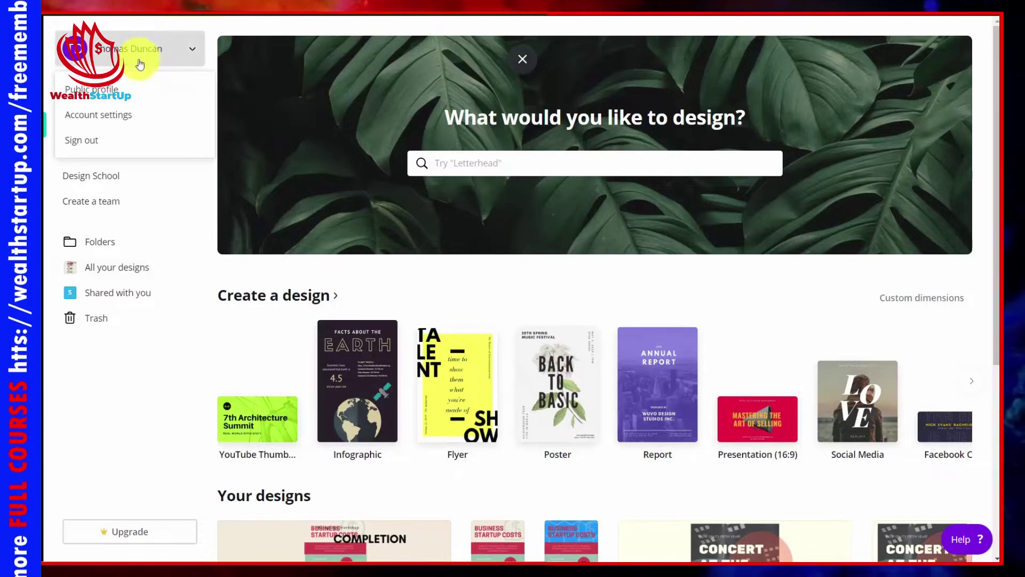
{"action": "left_click", "coordinate": [117, 94]}
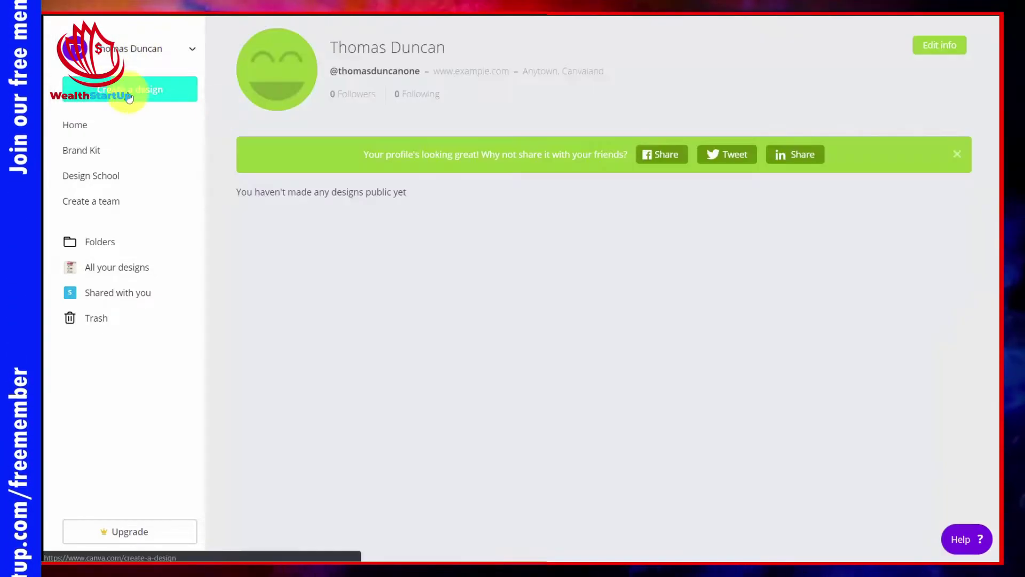
{"action": "left_click", "coordinate": [940, 47]}
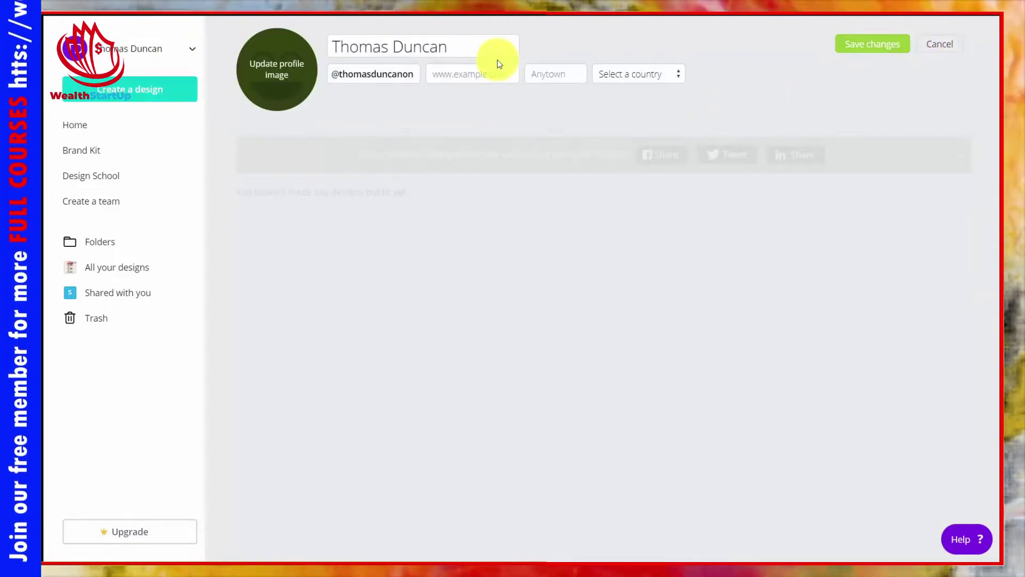
{"action": "left_click", "coordinate": [381, 51]}
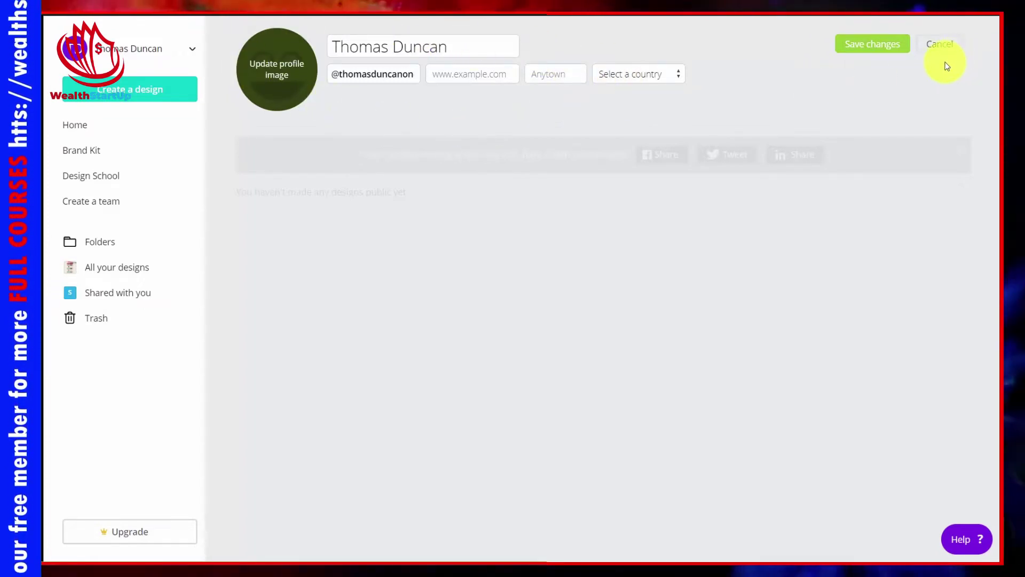
{"action": "left_click", "coordinate": [940, 45]}
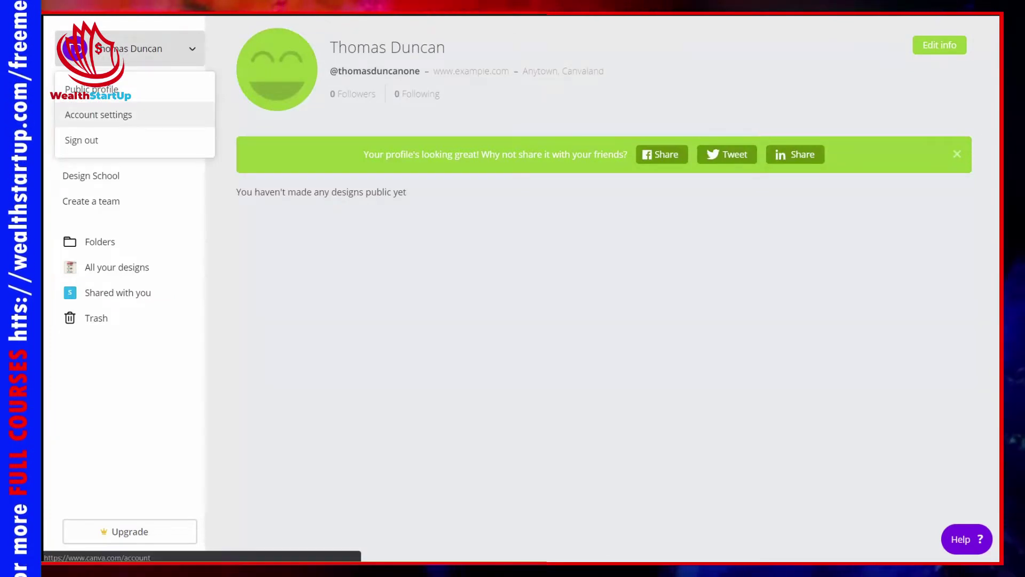
- Review the account settings, covering the account details, billing and teams, and print orders
{"action": "left_click", "coordinate": [99, 114]}
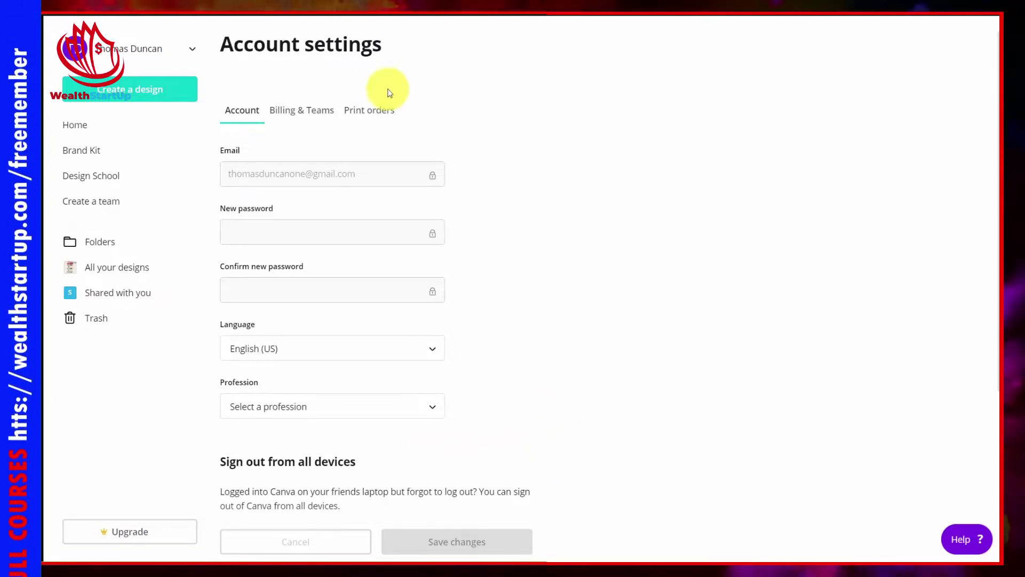
{"action": "left_click", "coordinate": [308, 110]}
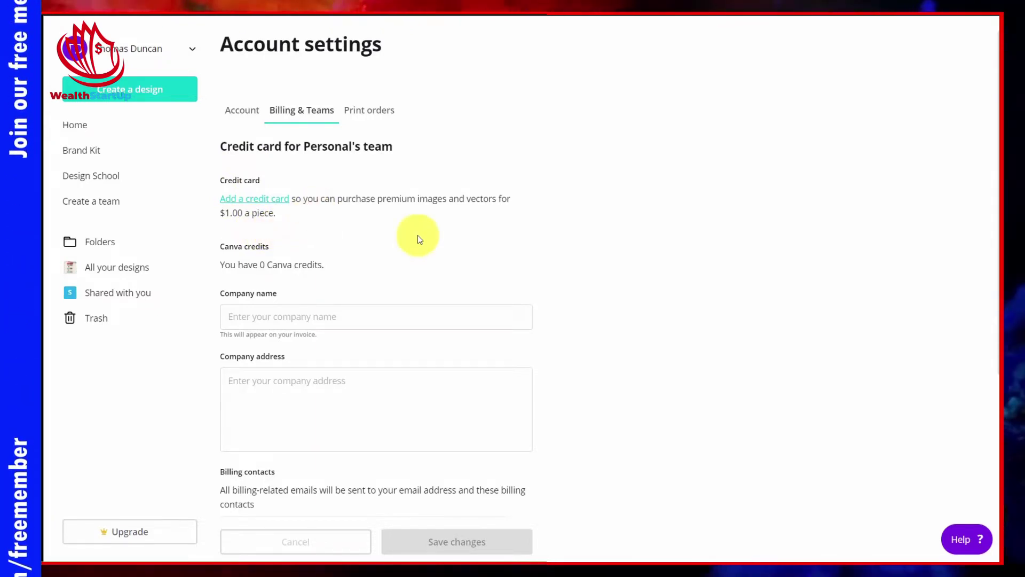
{"action": "scroll", "coordinate": [417, 235], "scroll_direction": "down", "scroll_amount": 4}
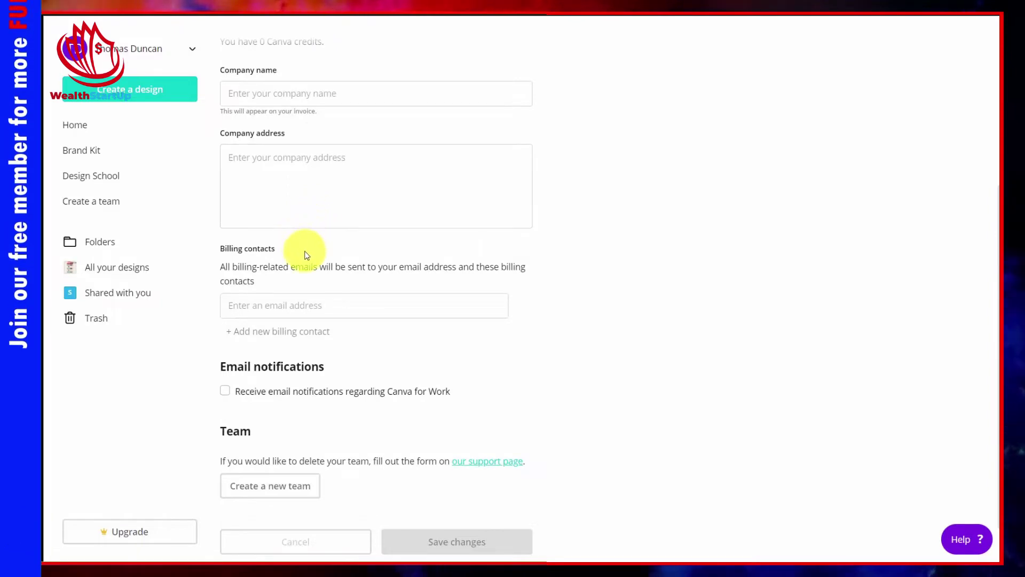
{"action": "left_click", "coordinate": [235, 306]}
{"action": "left_click", "coordinate": [382, 362]}
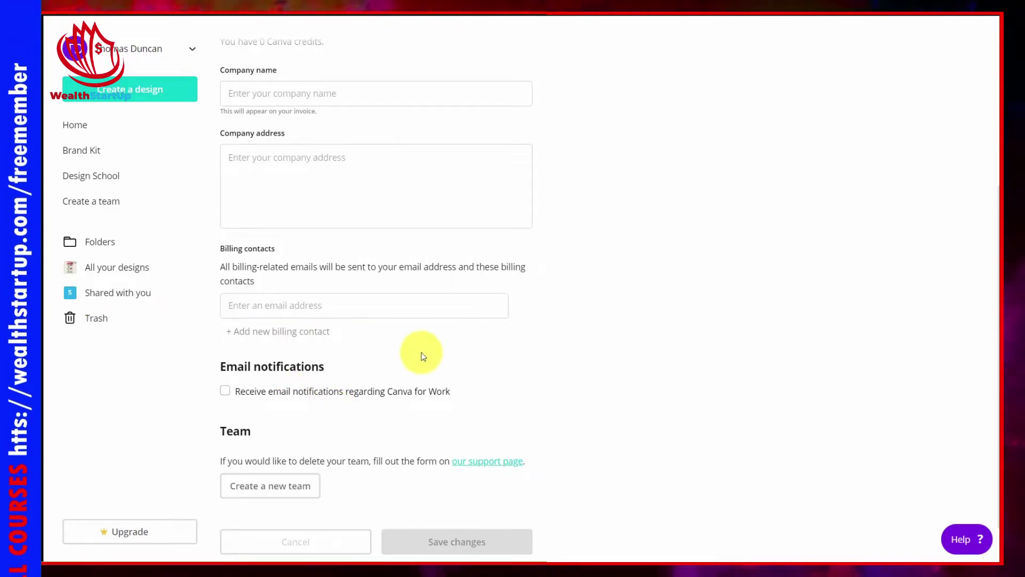
{"action": "left_click", "coordinate": [328, 306]}
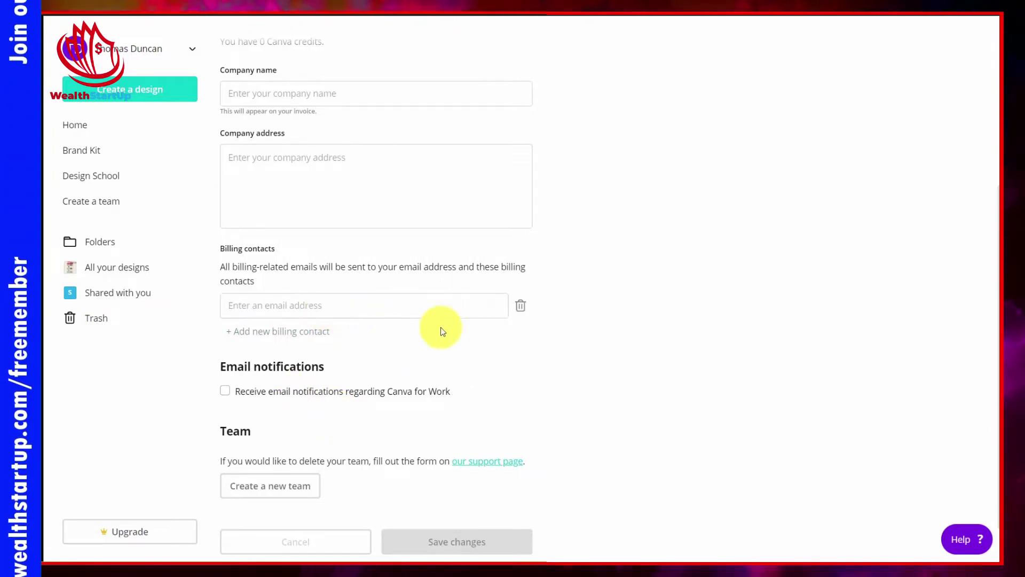
{"action": "scroll", "coordinate": [406, 224], "scroll_direction": "up", "scroll_amount": 4}
{"action": "left_click", "coordinate": [370, 112]}
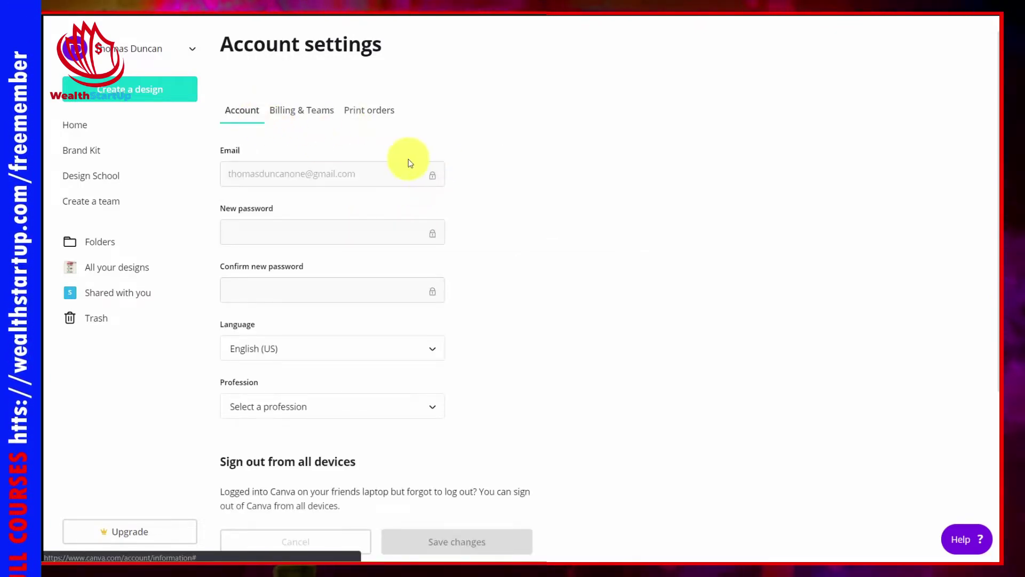
{"action": "scroll", "coordinate": [469, 154], "scroll_direction": "down", "scroll_amount": 4}
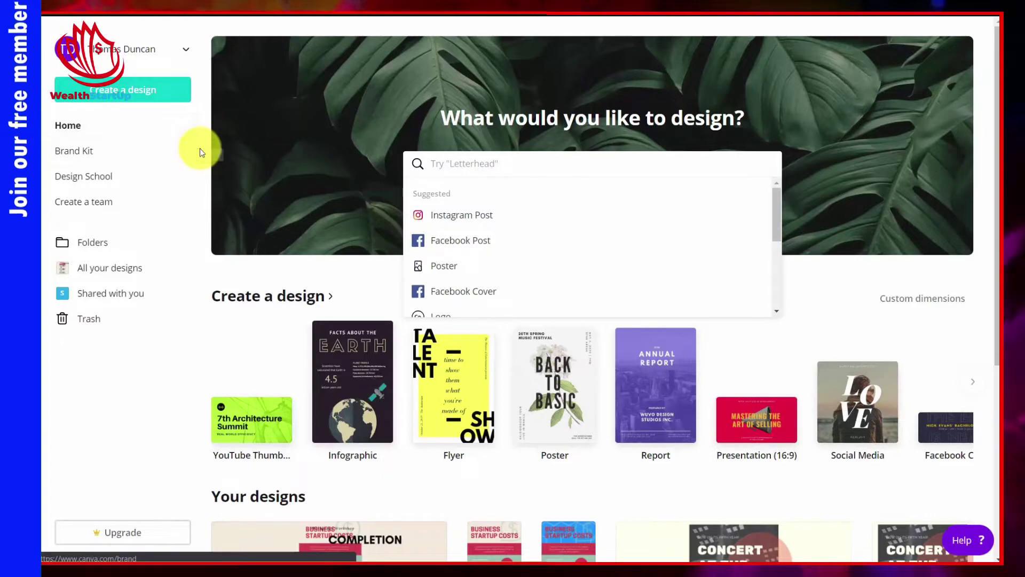
- Add blue, purple and lime green brand colors to the Brand Kit palette and remove the green one
{"action": "left_click", "coordinate": [76, 153]}
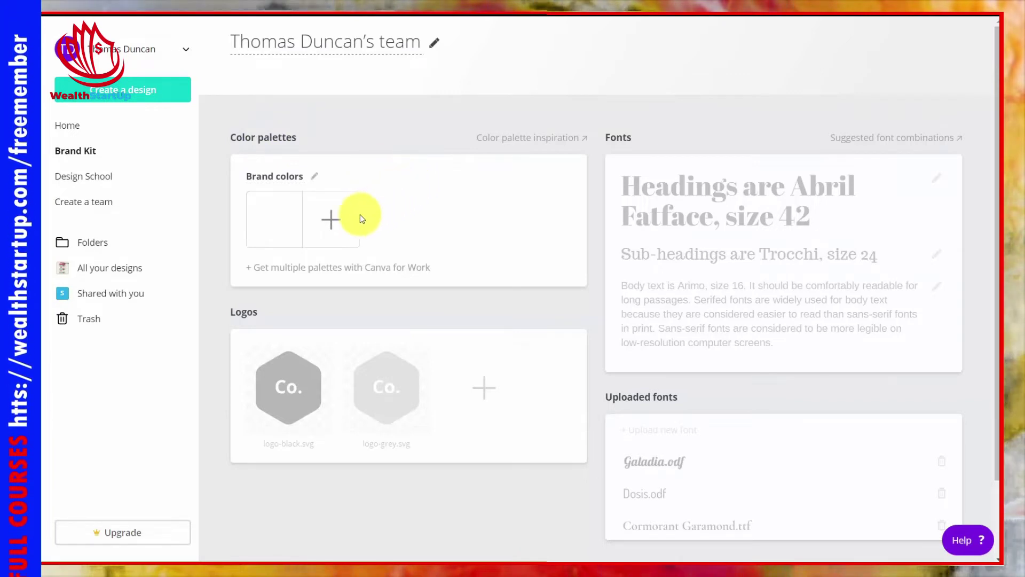
{"action": "left_click", "coordinate": [335, 220]}
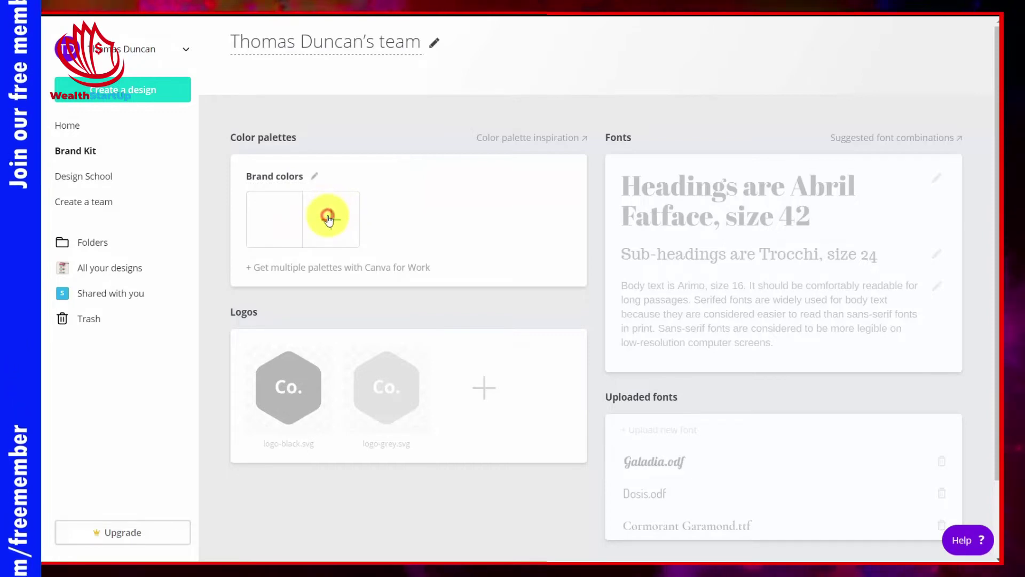
{"action": "left_click", "coordinate": [329, 220]}
{"action": "left_click", "coordinate": [327, 217]}
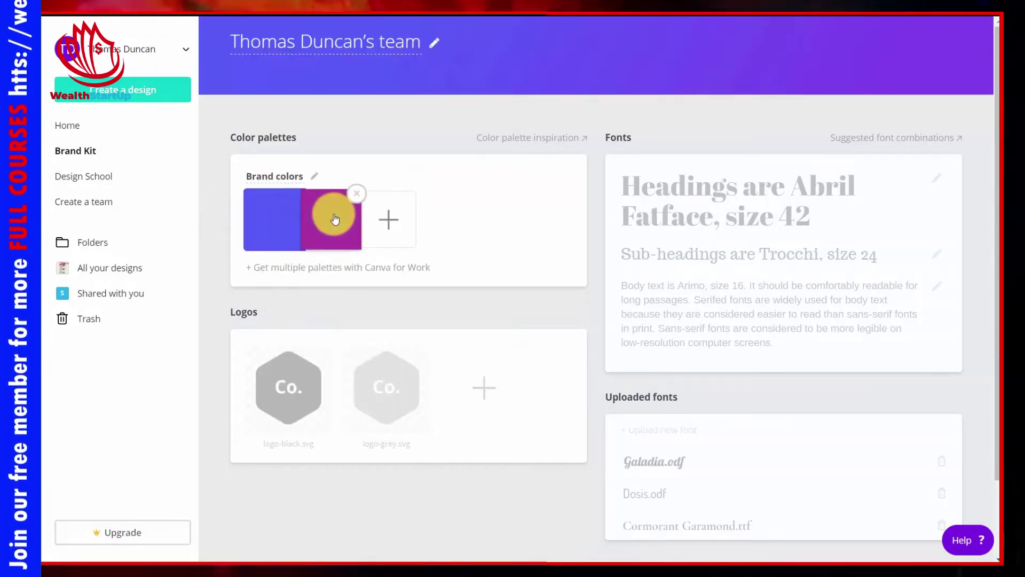
{"action": "left_click", "coordinate": [389, 219]}
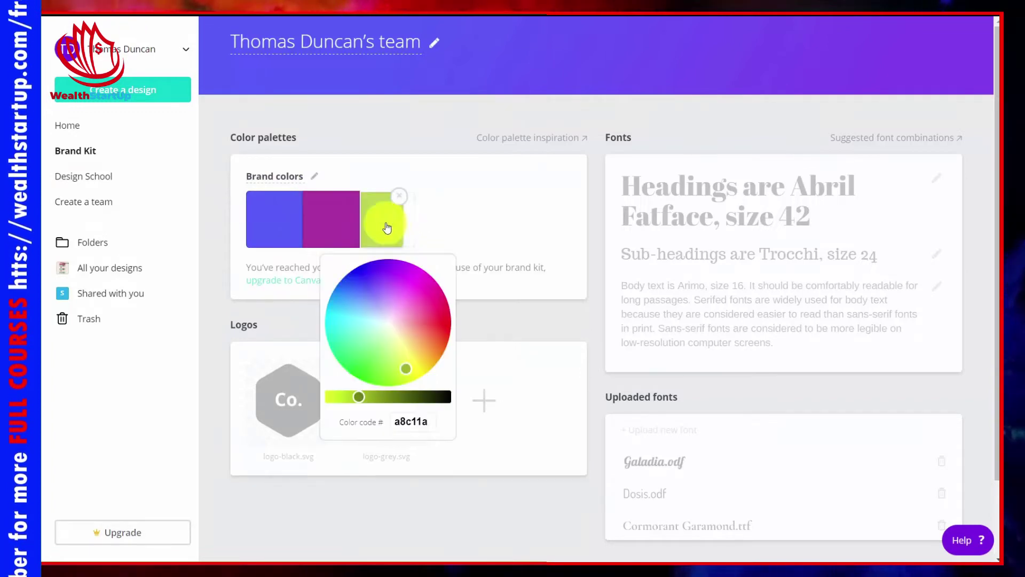
{"action": "left_click", "coordinate": [383, 126]}
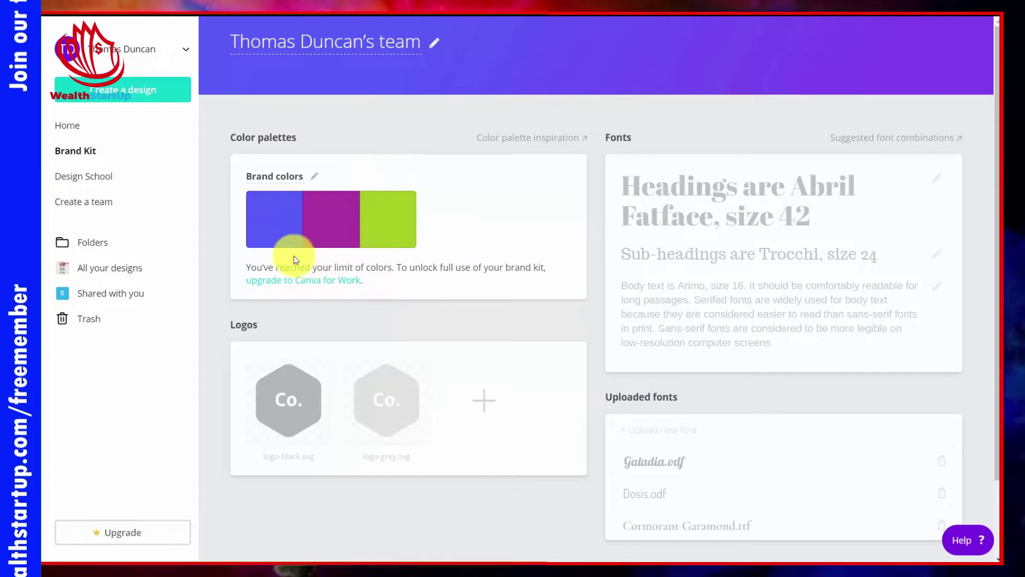
{"action": "left_click", "coordinate": [411, 191]}
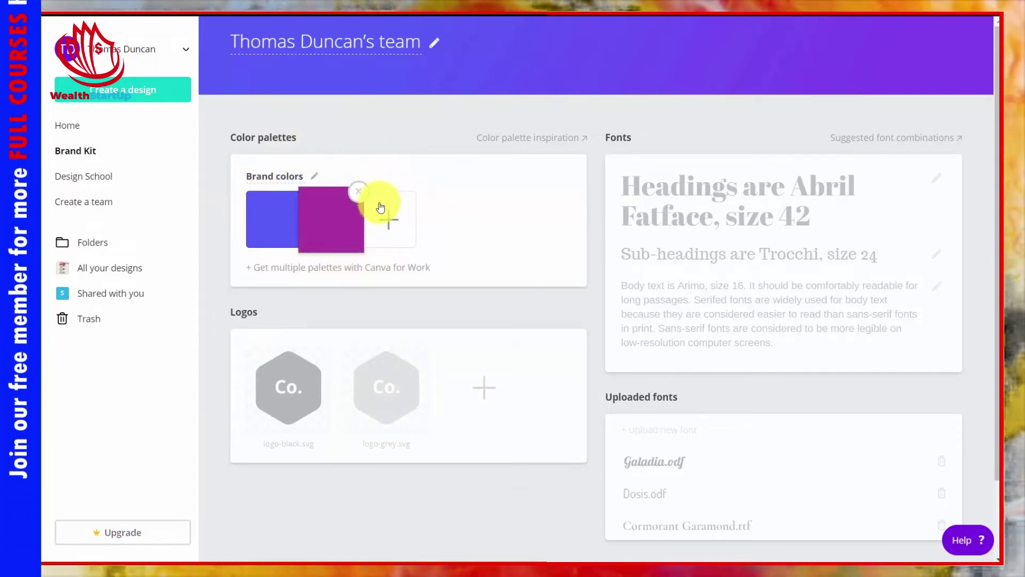
- Examine the brand fonts and uploaded fonts sections of the Brand Kit
{"action": "scroll", "coordinate": [398, 269], "scroll_direction": "down", "scroll_amount": 2}
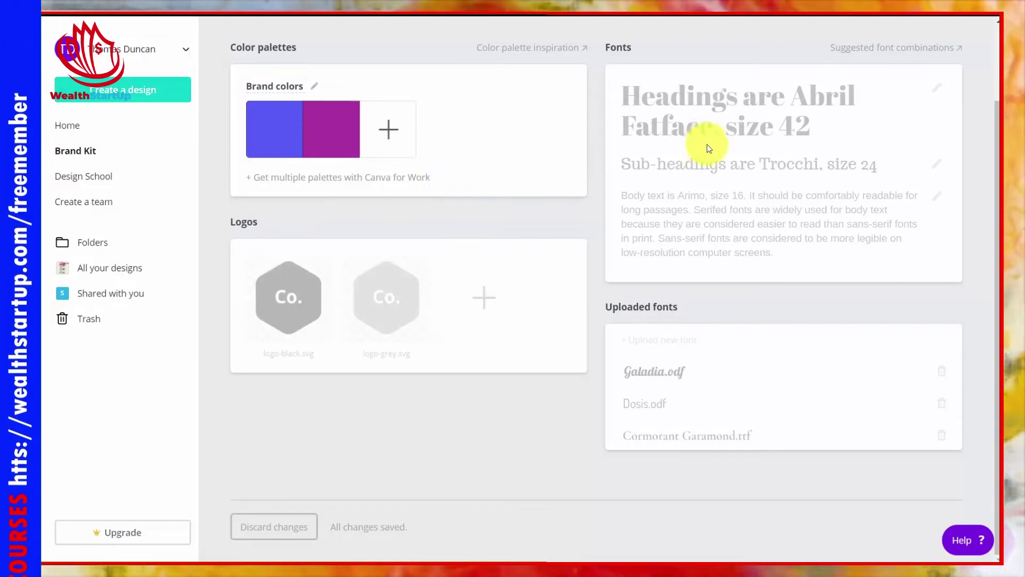
{"action": "mouse_move", "coordinate": [694, 133]}
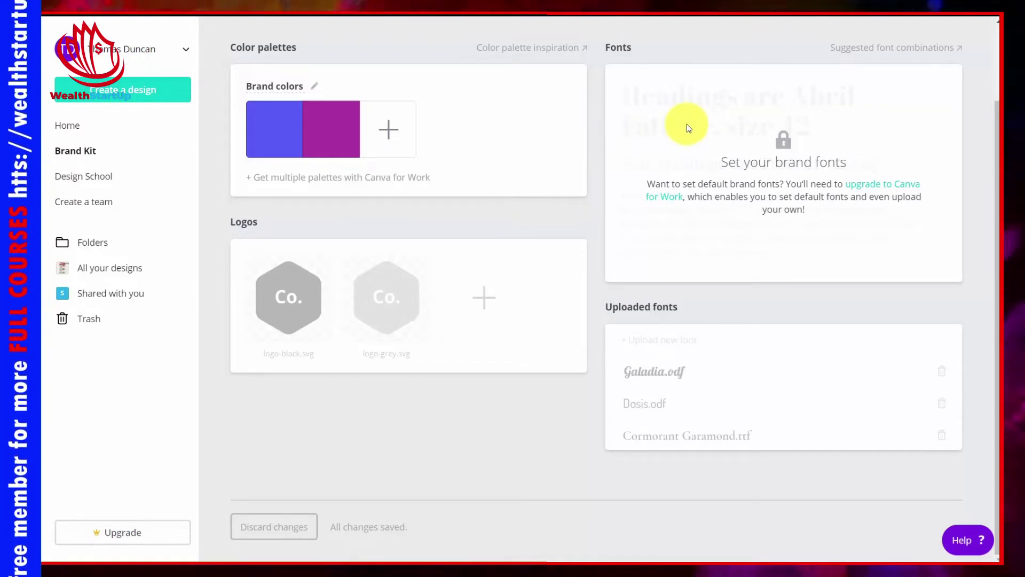
{"action": "mouse_move", "coordinate": [694, 347]}
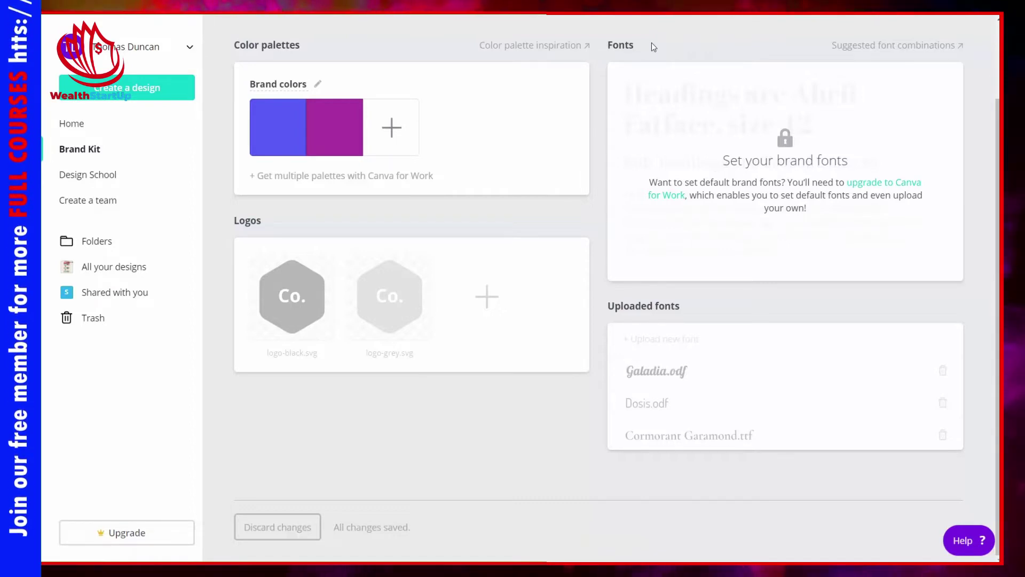
- Create a team by entering two people's email addresses with the Member role and sending the invitations
{"action": "left_click", "coordinate": [107, 203]}
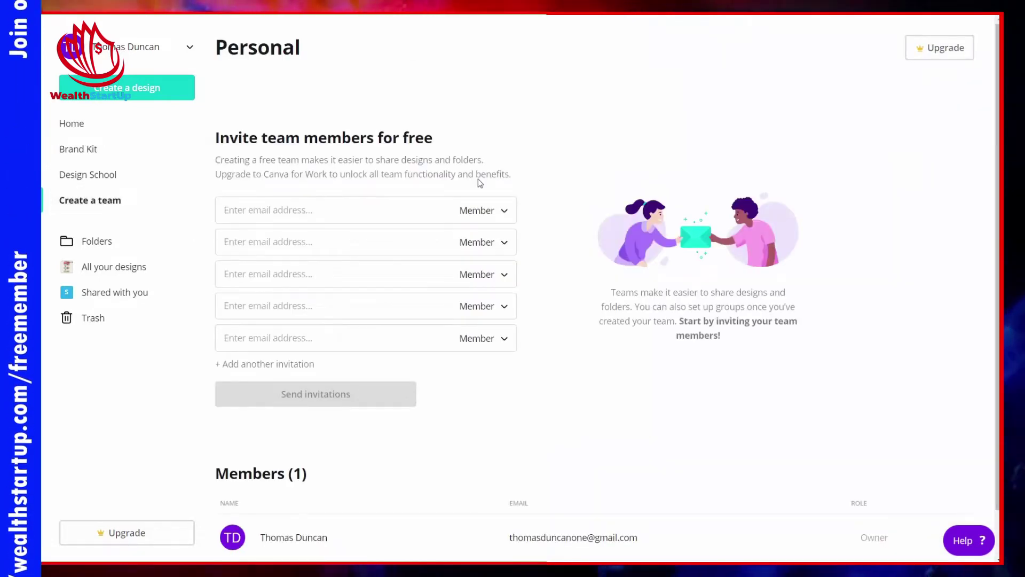
{"action": "left_click", "coordinate": [333, 200]}
{"action": "key", "text": "ctrl+v"}
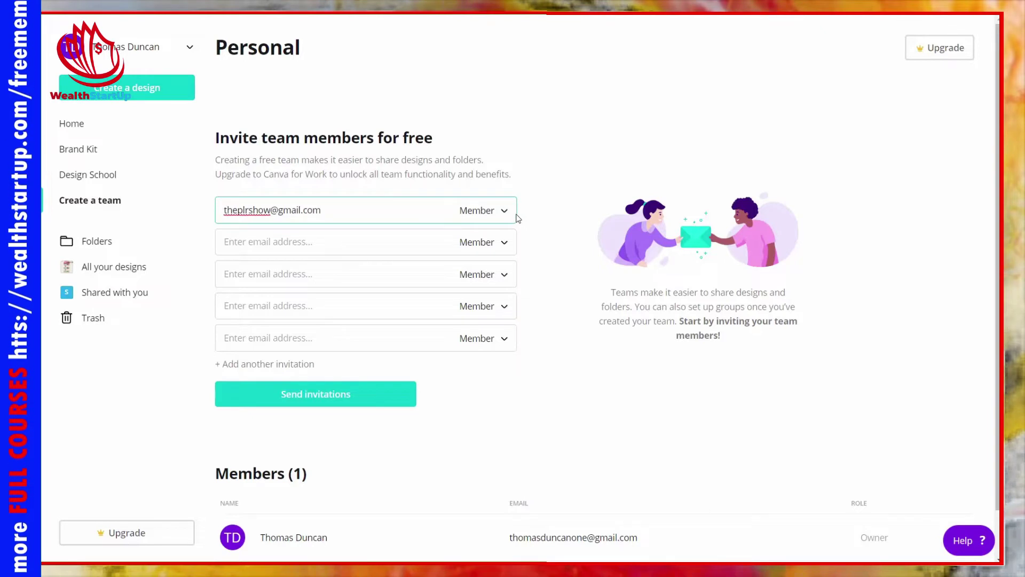
{"action": "left_click", "coordinate": [500, 212]}
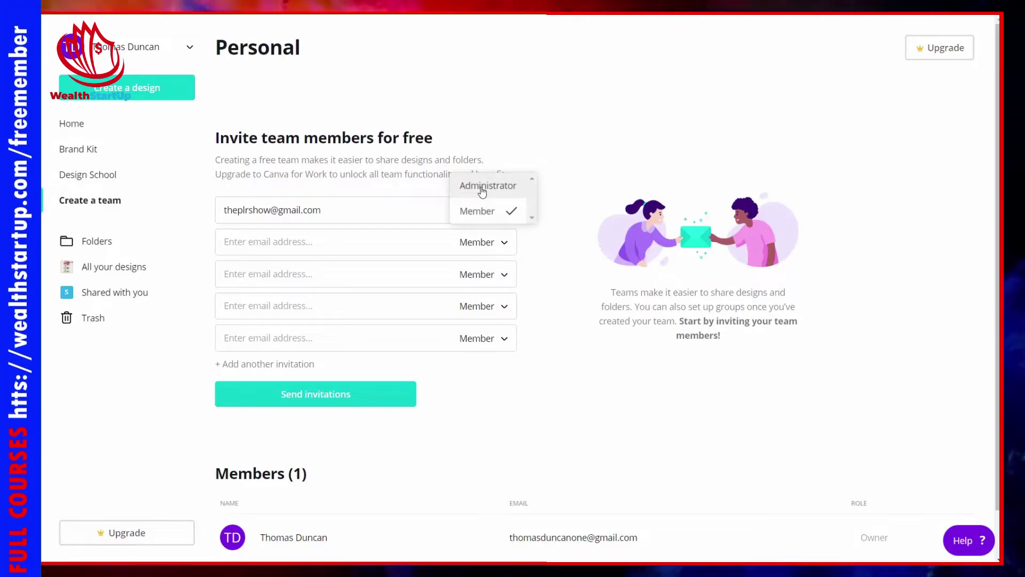
{"action": "key", "text": "Tab"}
{"action": "key", "text": "ctrl+v"}
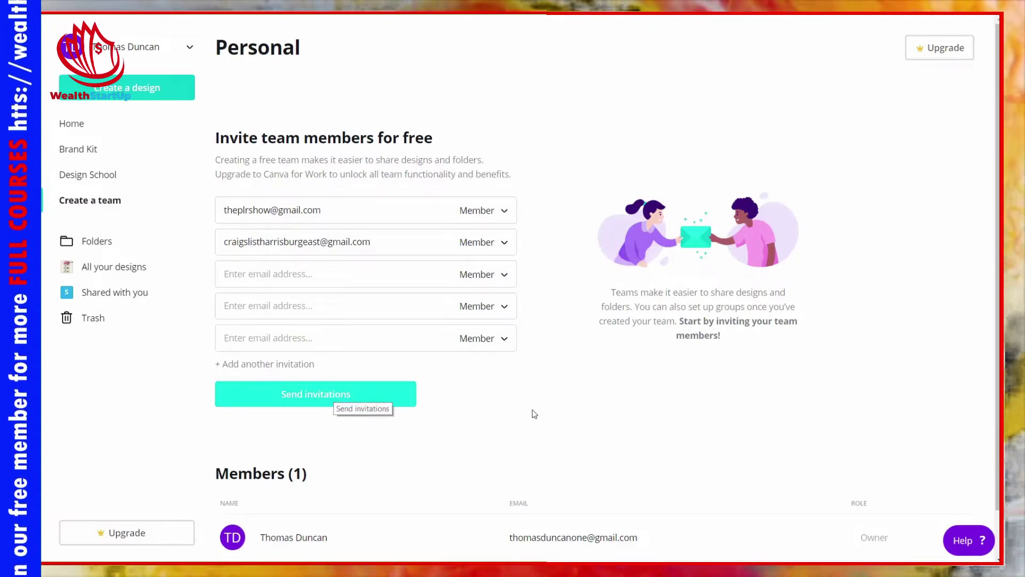
{"action": "left_click", "coordinate": [332, 393]}
{"action": "scroll", "coordinate": [332, 393], "scroll_direction": "down", "scroll_amount": 3}
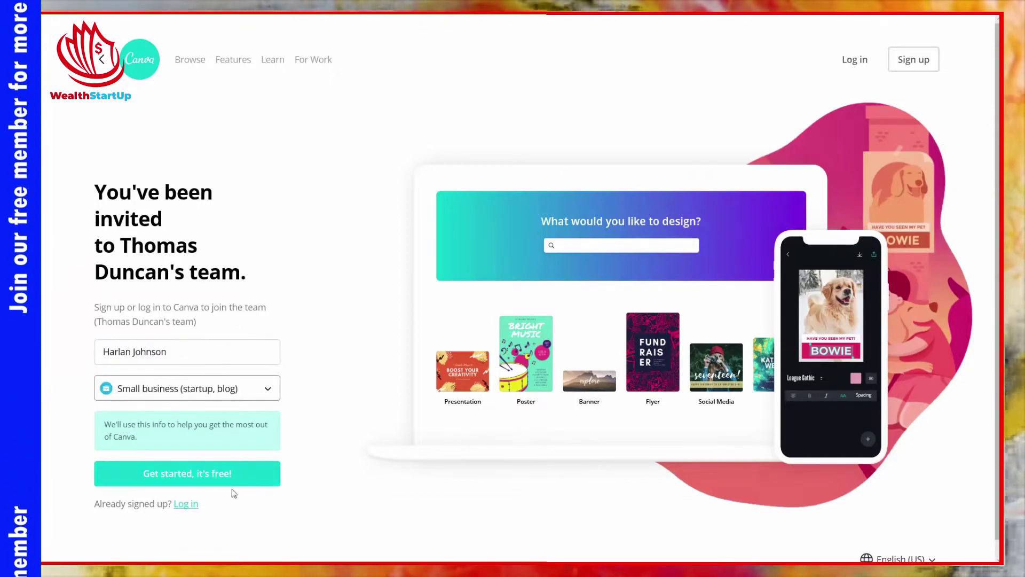
- Accept the team invitation as the invitee by signing up with email and confirming the address from the Gmail message
{"action": "left_click", "coordinate": [201, 475]}
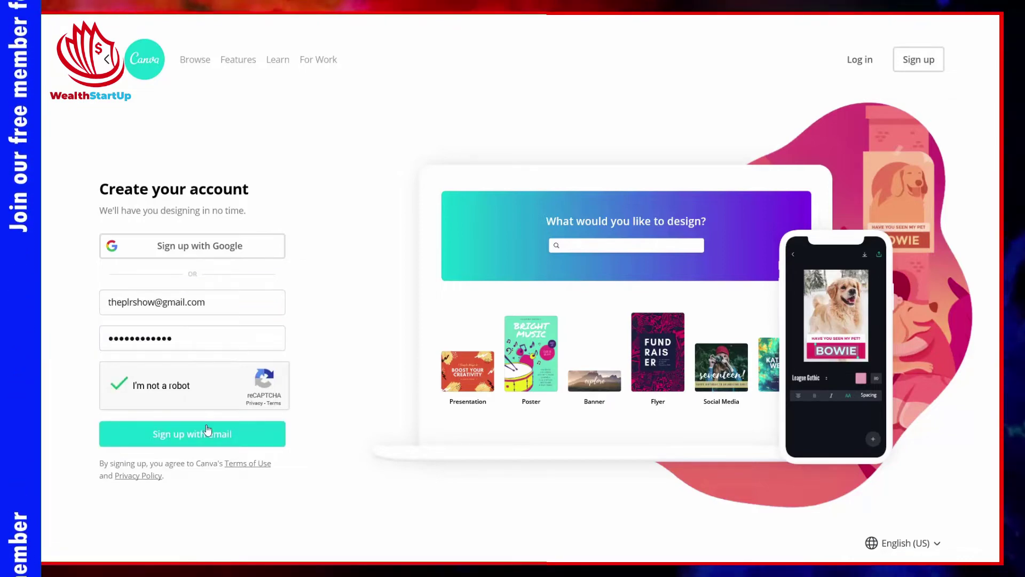
{"action": "left_click", "coordinate": [207, 430]}
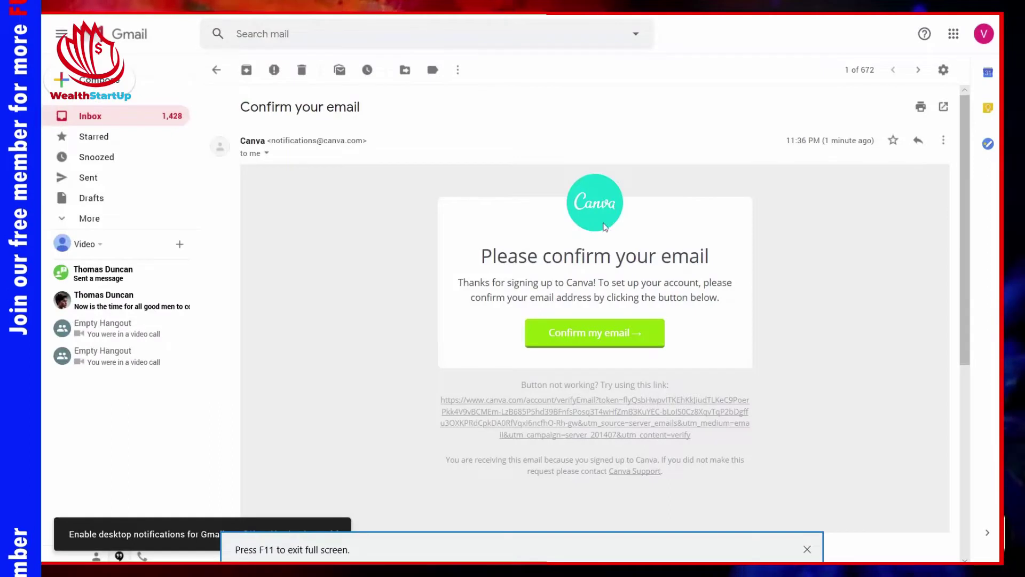
{"action": "left_click", "coordinate": [576, 331]}
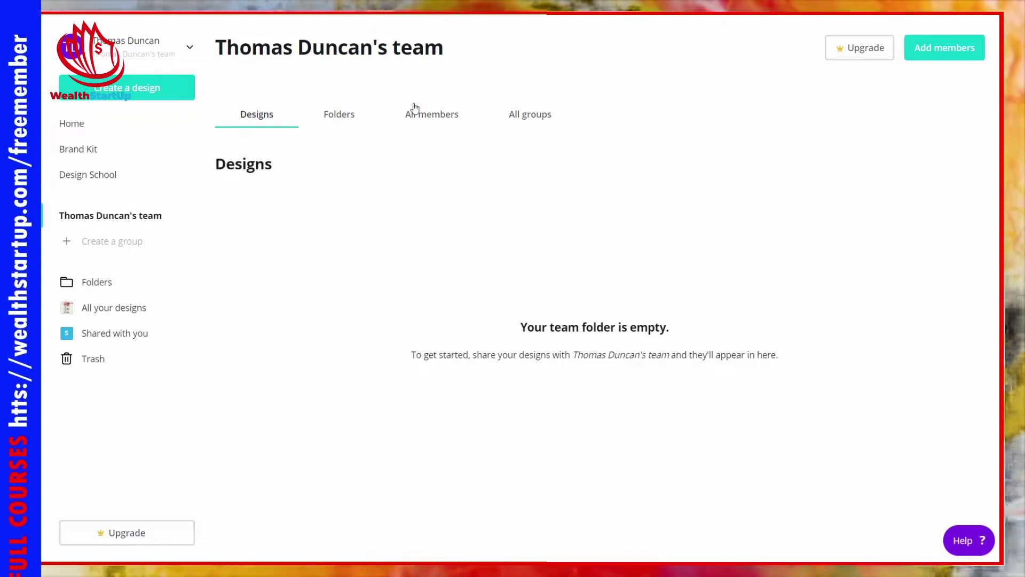
- Review the list of all members of the team
{"action": "left_click", "coordinate": [423, 118]}
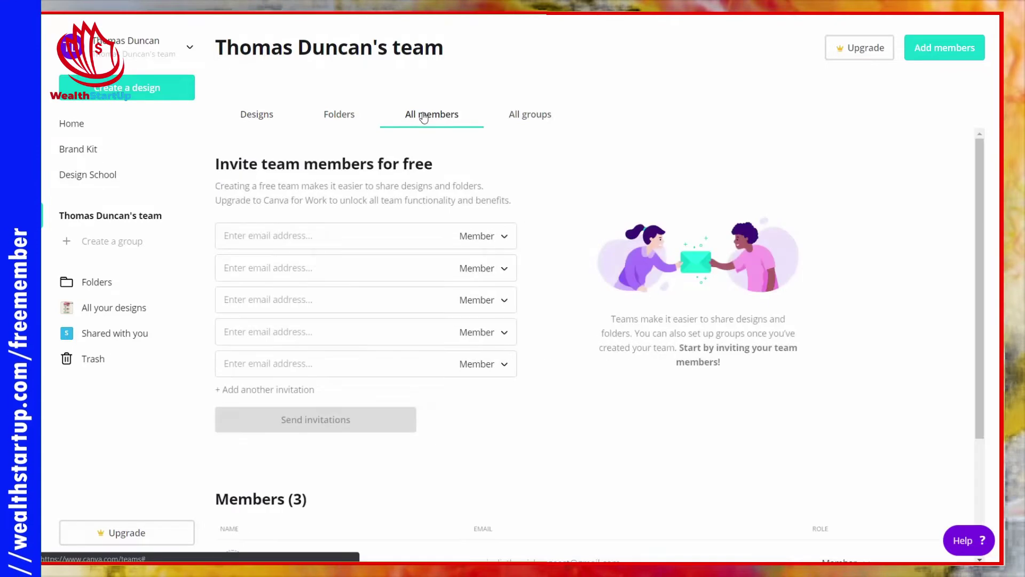
{"action": "scroll", "coordinate": [458, 160], "scroll_direction": "down", "scroll_amount": 3}
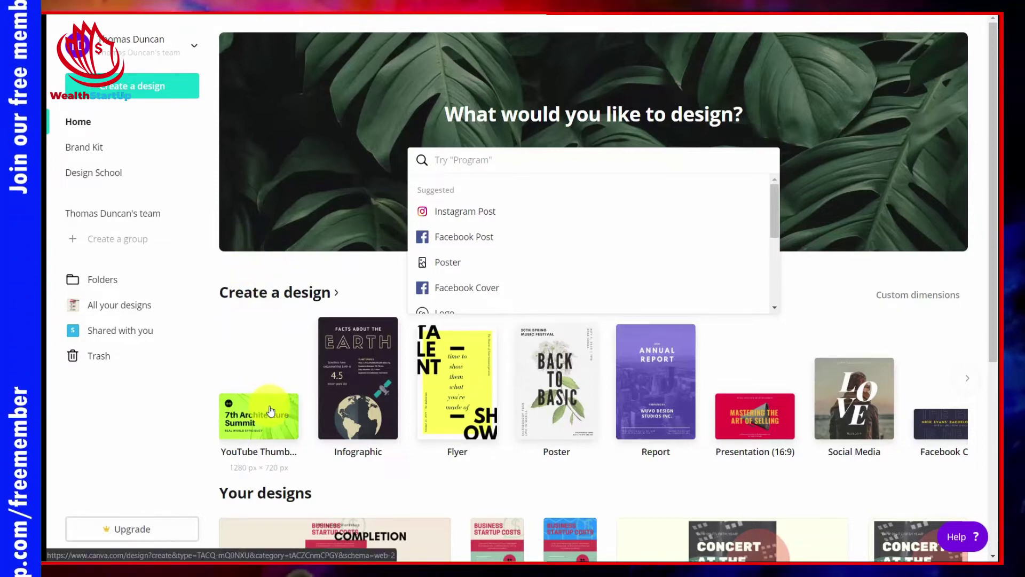
- Browse all available design types by category, from Social Media through Ads, including the further Social Media formats
{"action": "left_click", "coordinate": [289, 292]}
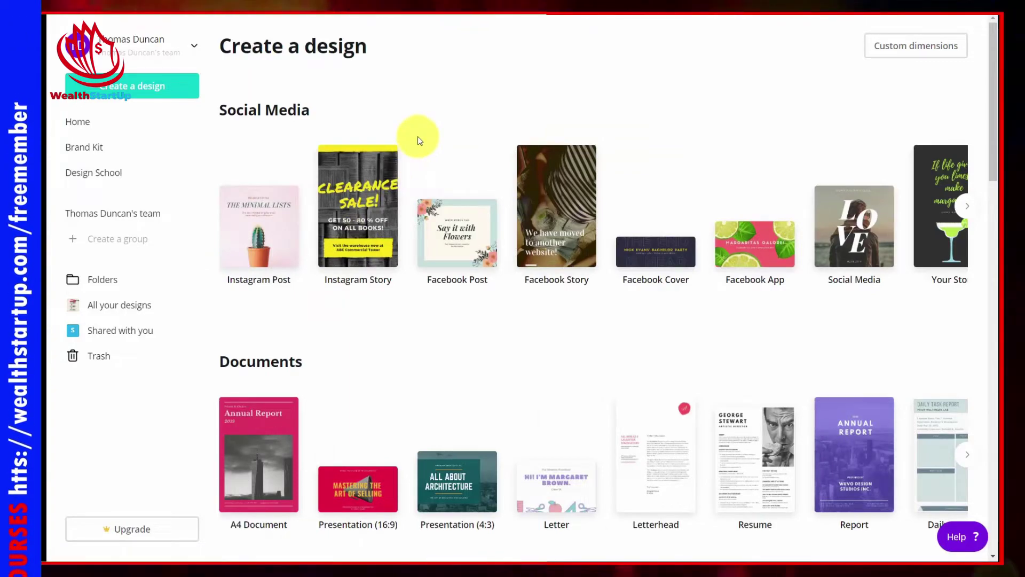
{"action": "scroll", "coordinate": [416, 140], "scroll_direction": "down", "scroll_amount": 6}
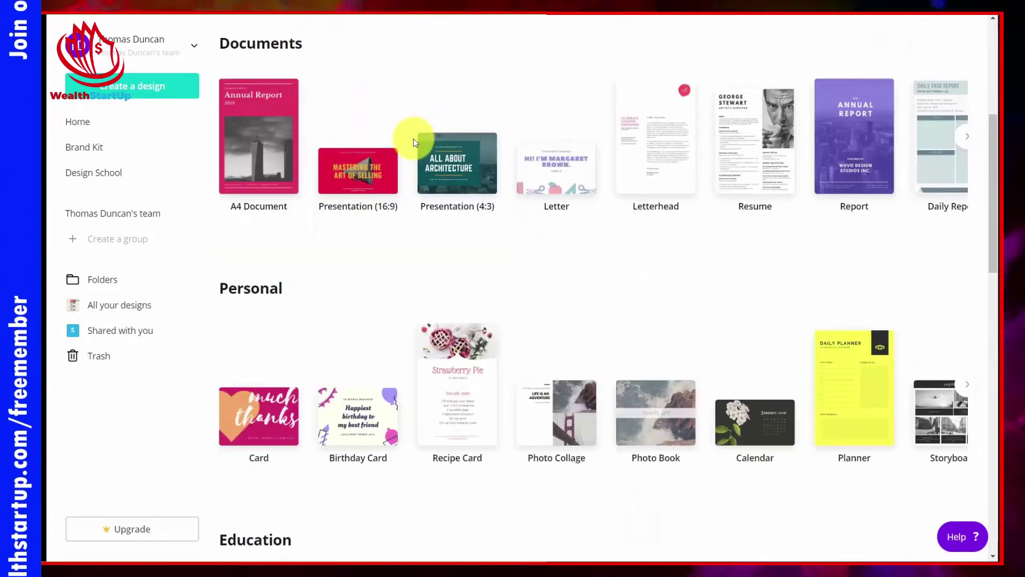
{"action": "scroll", "coordinate": [413, 139], "scroll_direction": "down", "scroll_amount": 12}
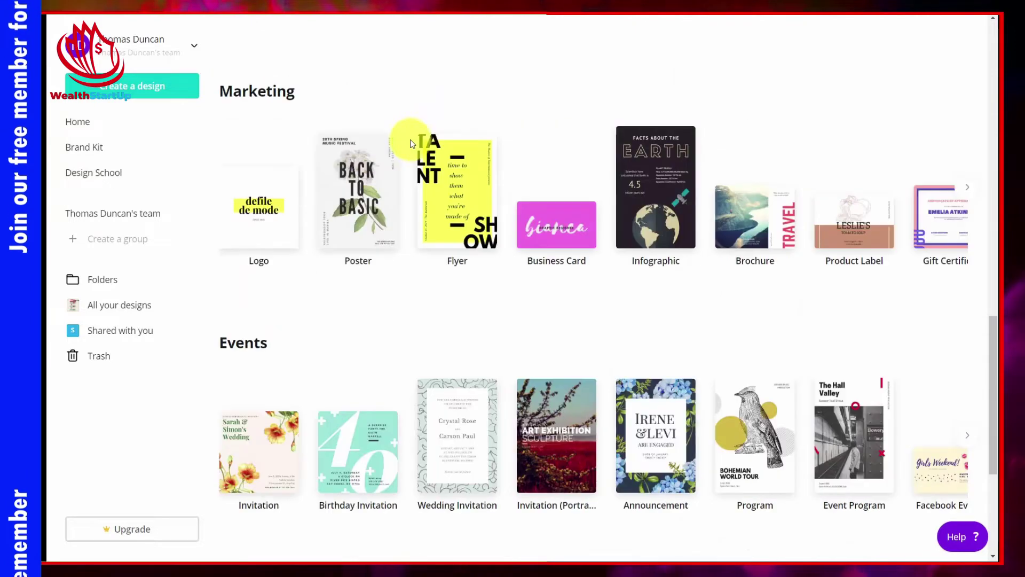
{"action": "scroll", "coordinate": [411, 143], "scroll_direction": "down", "scroll_amount": 5}
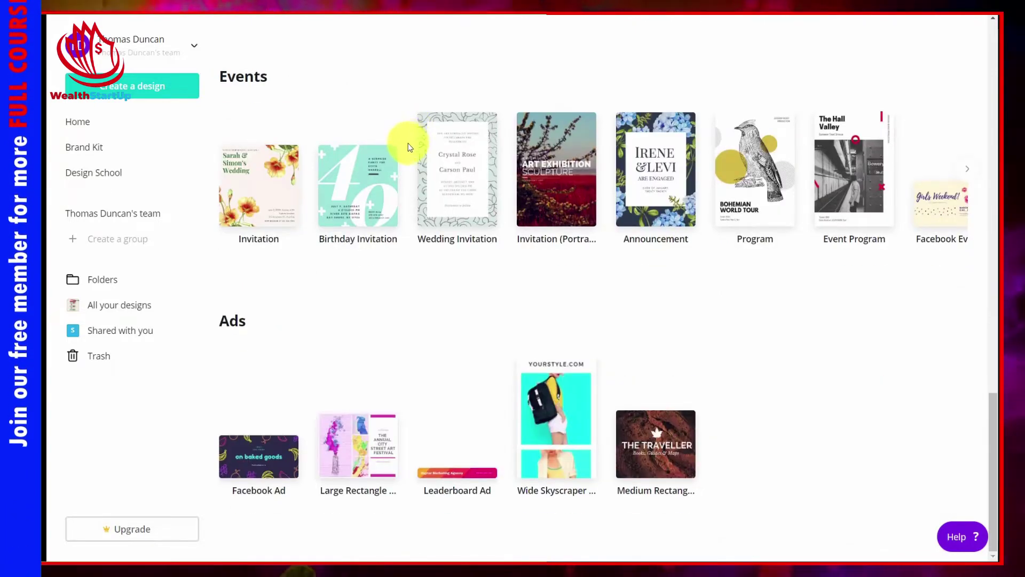
{"action": "scroll", "coordinate": [412, 149], "scroll_direction": "up", "scroll_amount": 20}
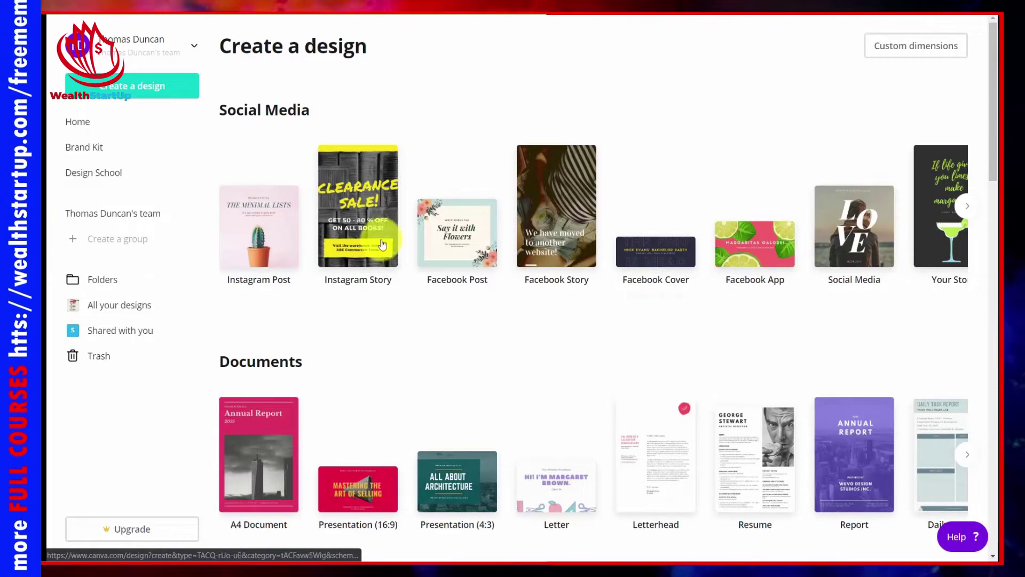
{"action": "left_click", "coordinate": [969, 207]}
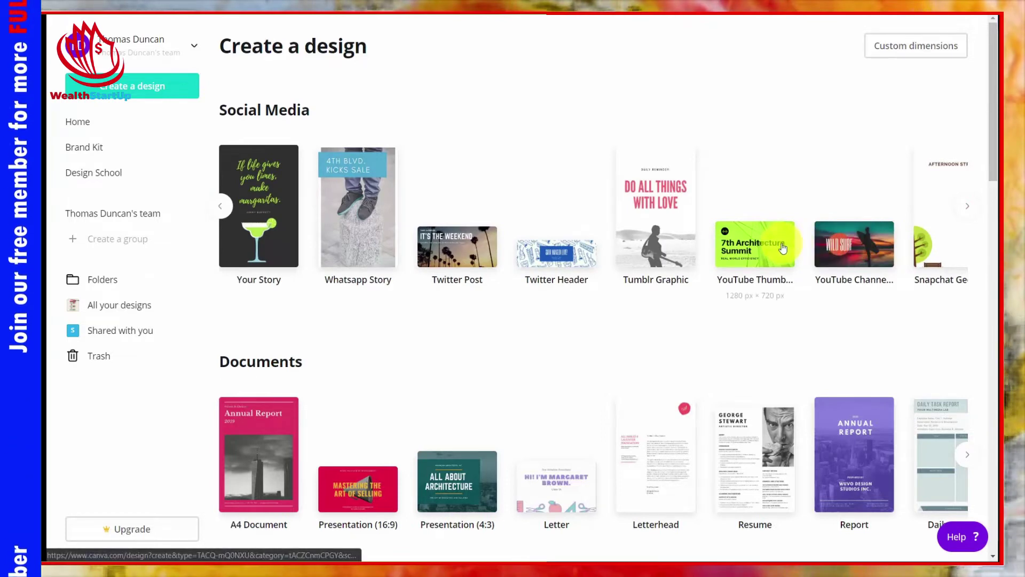
- Create a new Your Story design and browse the templates offered for it
{"action": "left_click", "coordinate": [262, 198]}
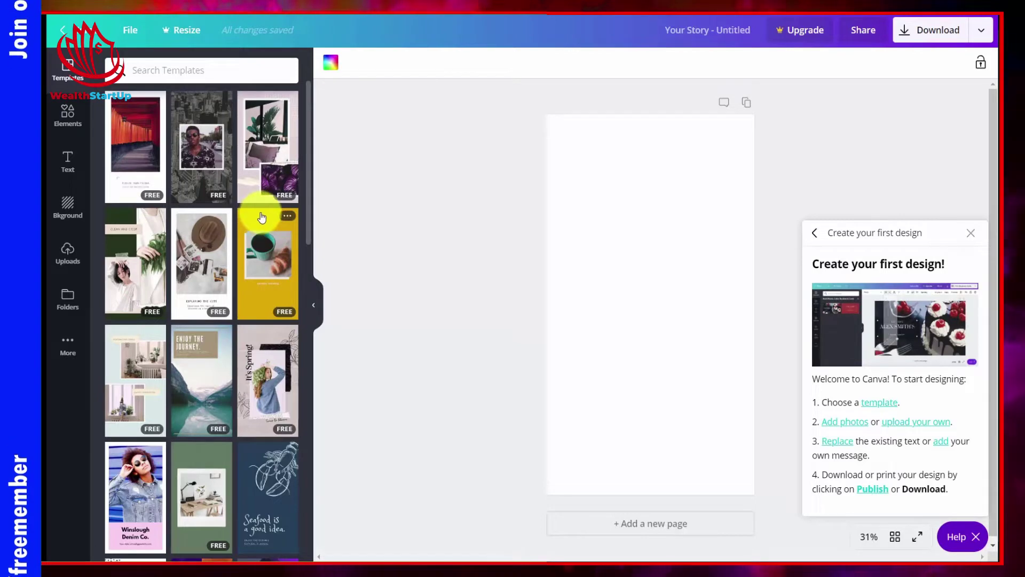
{"action": "scroll", "coordinate": [262, 216], "scroll_direction": "down", "scroll_amount": 7}
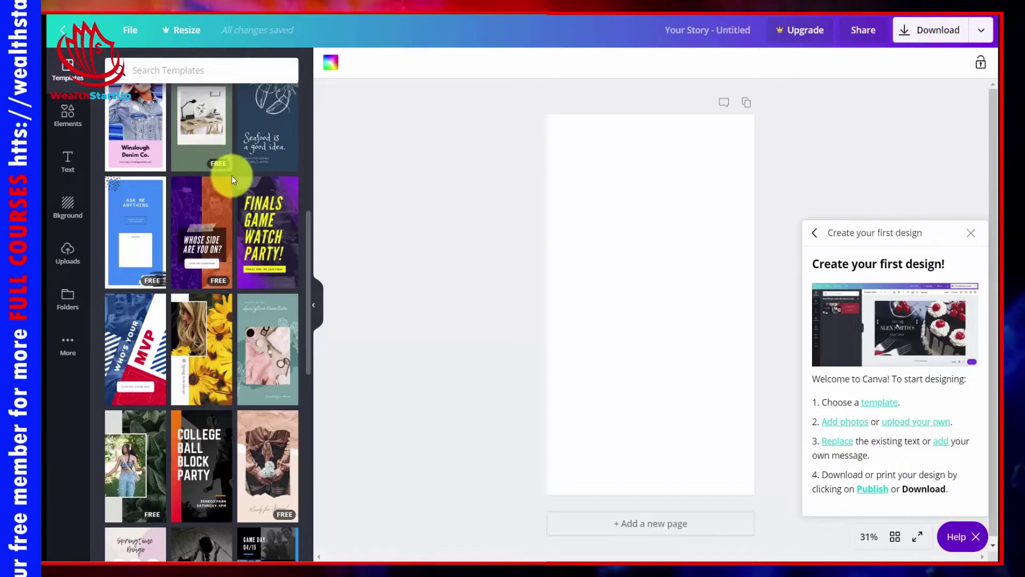
{"action": "scroll", "coordinate": [232, 178], "scroll_direction": "up", "scroll_amount": 2}
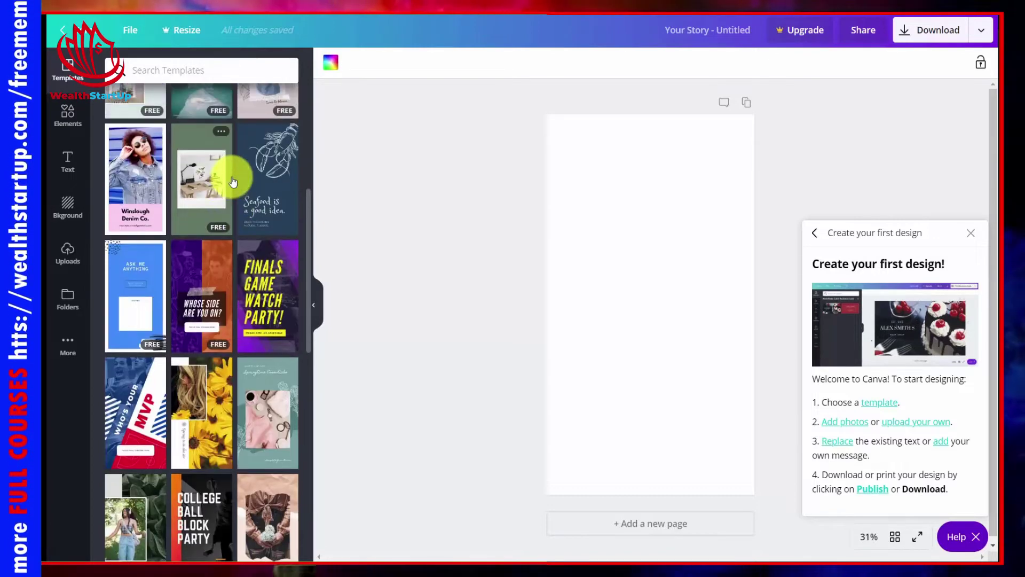
{"action": "scroll", "coordinate": [238, 192], "scroll_direction": "up", "scroll_amount": 1}
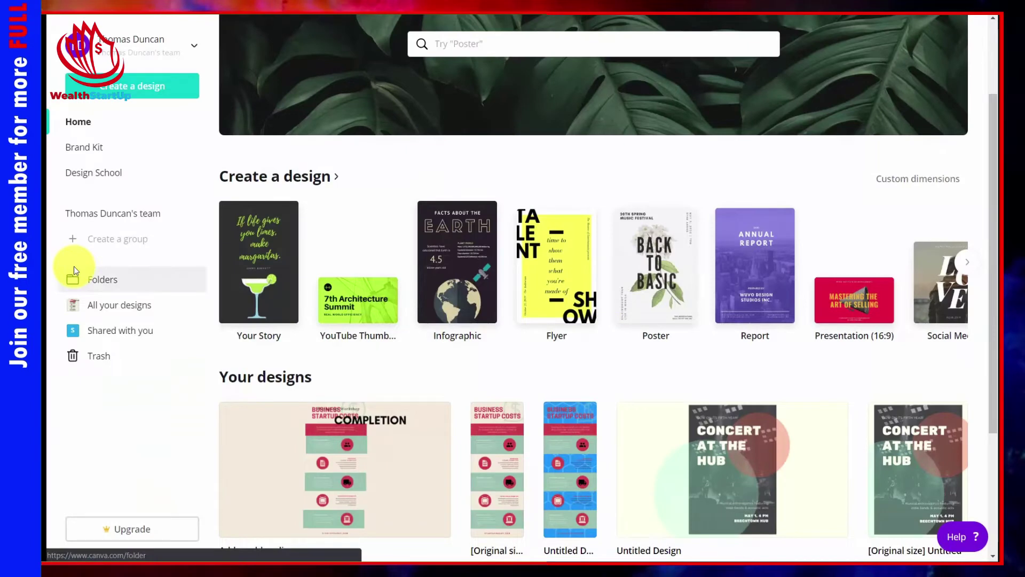
- Search the home page's design types for "facebook" and start a Facebook App design
{"action": "scroll", "coordinate": [323, 385], "scroll_direction": "down", "scroll_amount": 1}
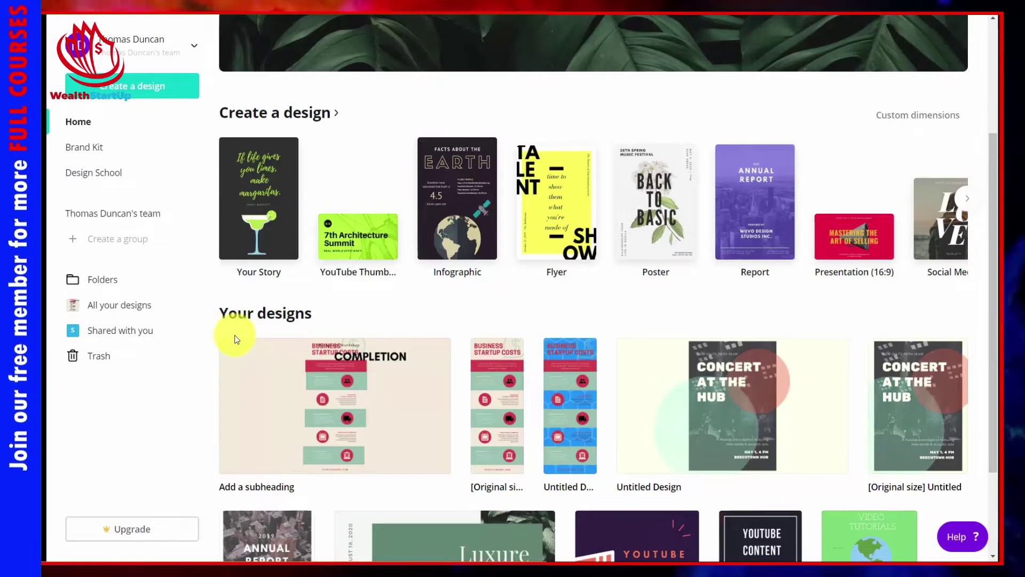
{"action": "scroll", "coordinate": [235, 334], "scroll_direction": "up", "scroll_amount": 3}
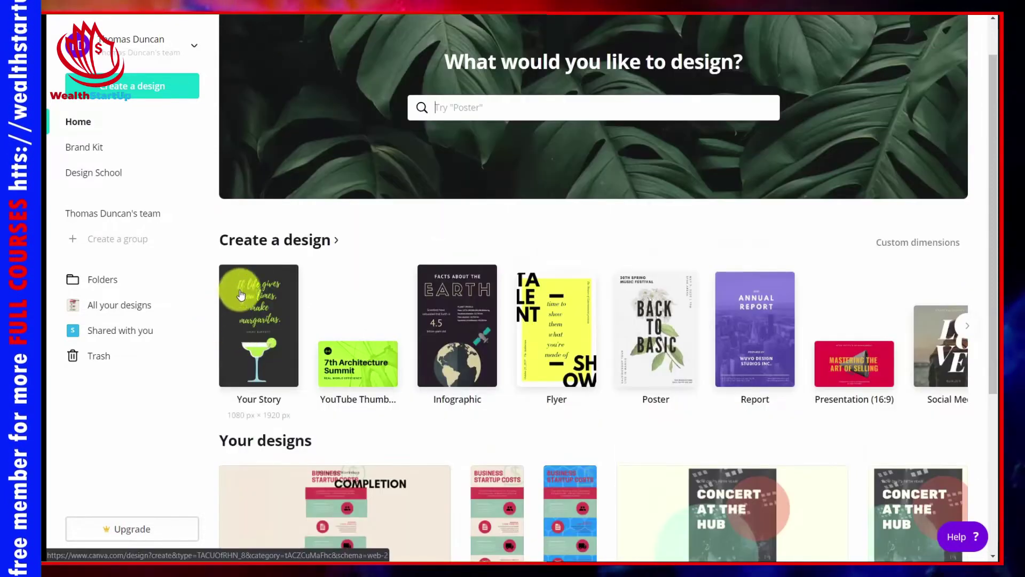
{"action": "left_click", "coordinate": [454, 109]}
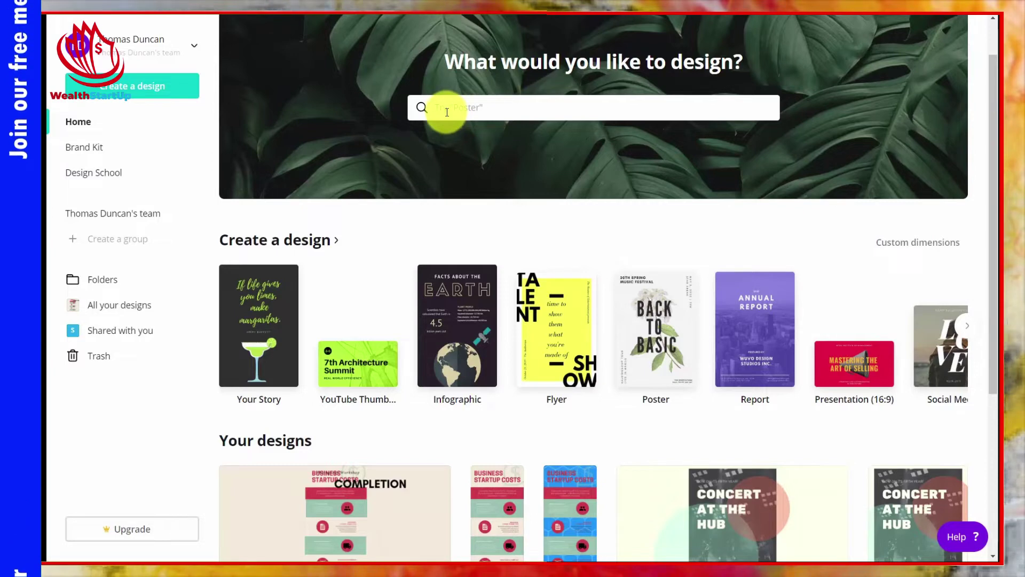
{"action": "type", "text": "facebook"}
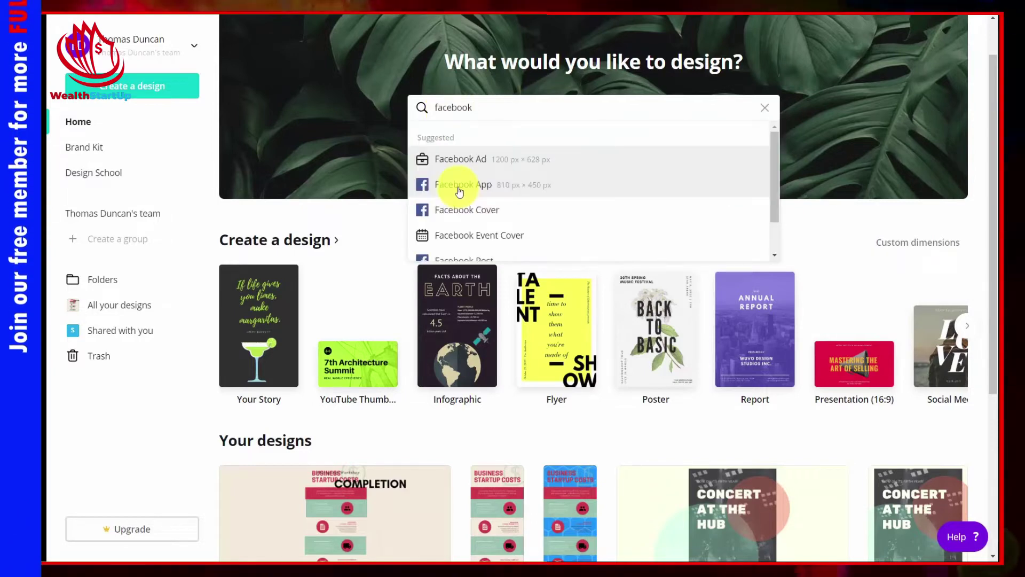
{"action": "left_click", "coordinate": [458, 184]}
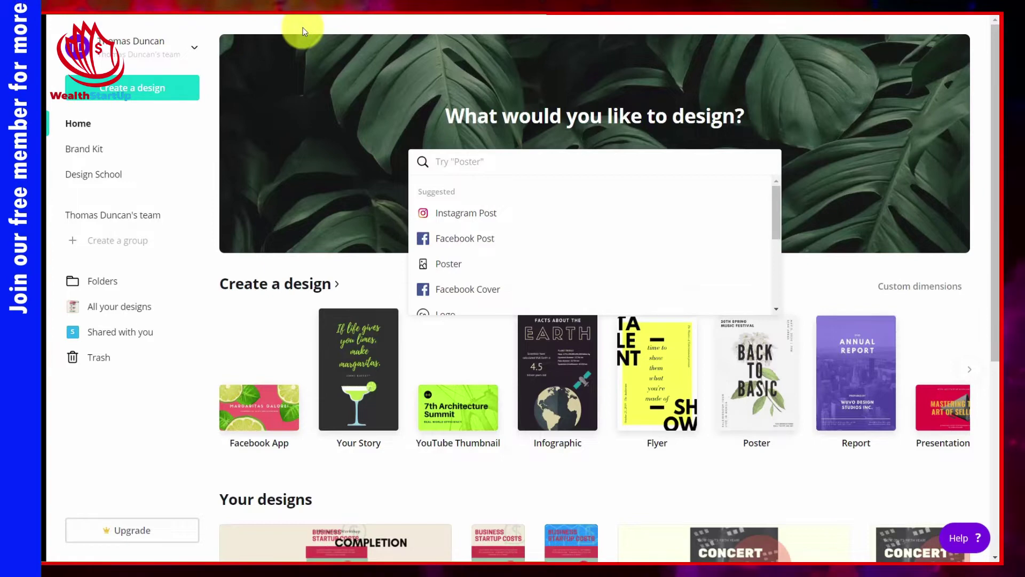
- Create a new design with custom dimensions of 900 × 600 px, checking the available units
{"action": "left_click", "coordinate": [146, 95]}
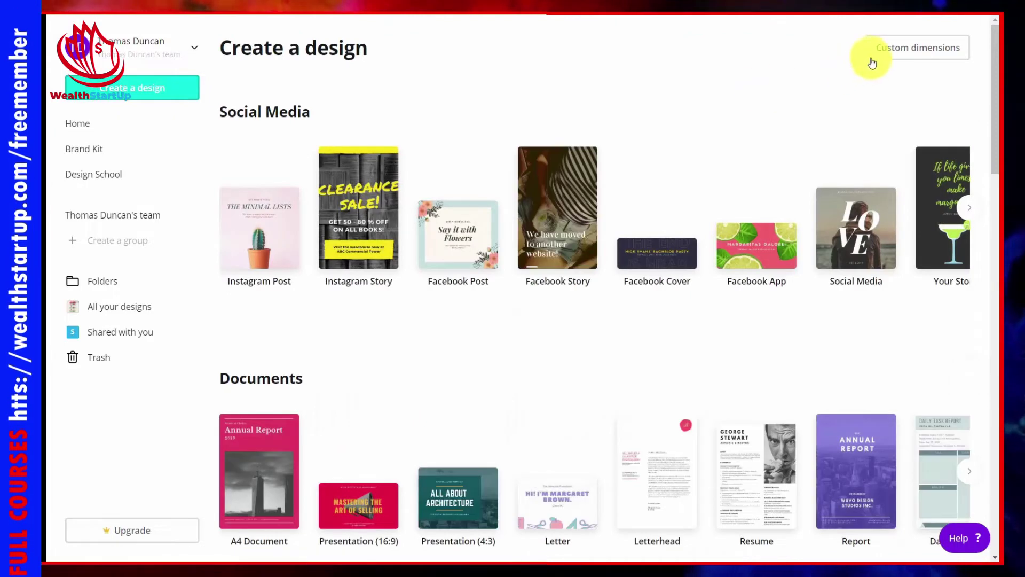
{"action": "left_click", "coordinate": [880, 52]}
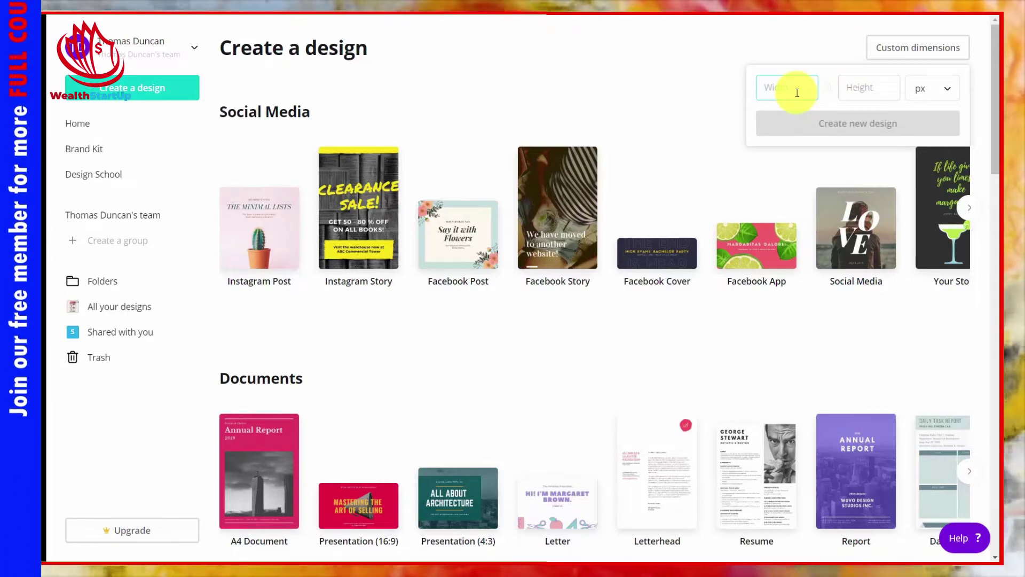
{"action": "type", "text": "900"}
{"action": "key", "text": "Tab"}
{"action": "type", "text": "600"}
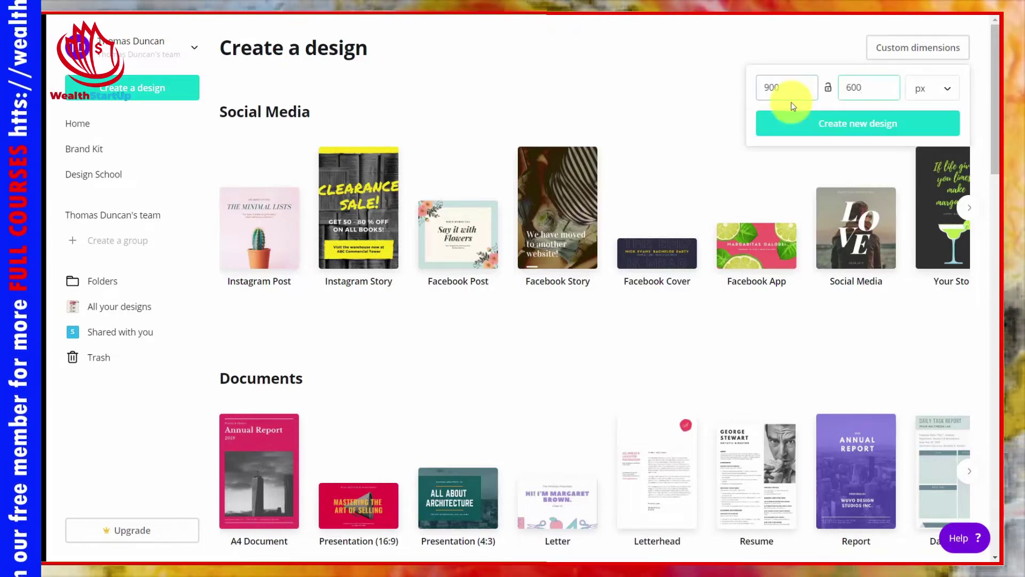
{"action": "left_click", "coordinate": [911, 89]}
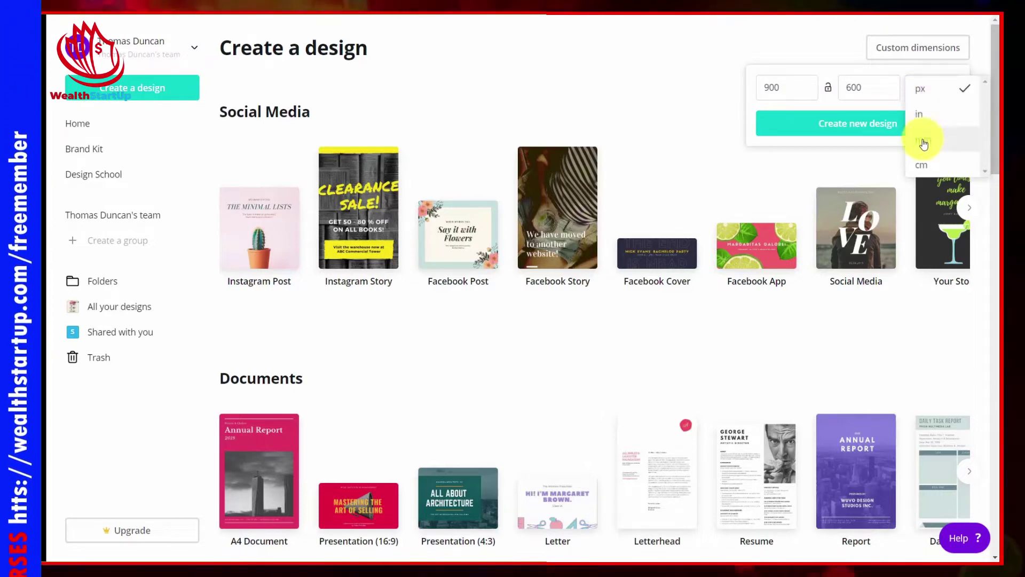
{"action": "left_click", "coordinate": [689, 98]}
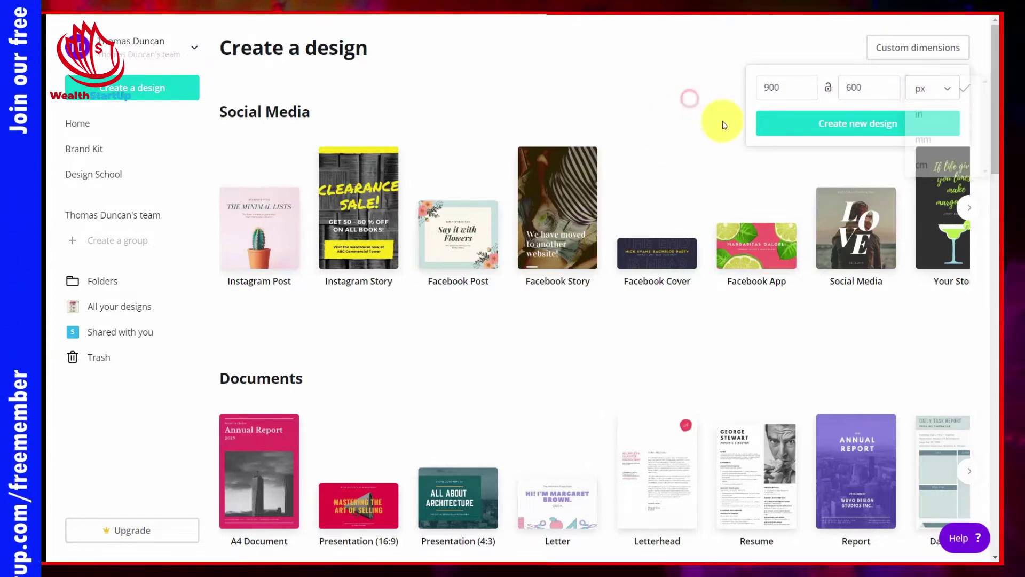
{"action": "left_click", "coordinate": [842, 125]}
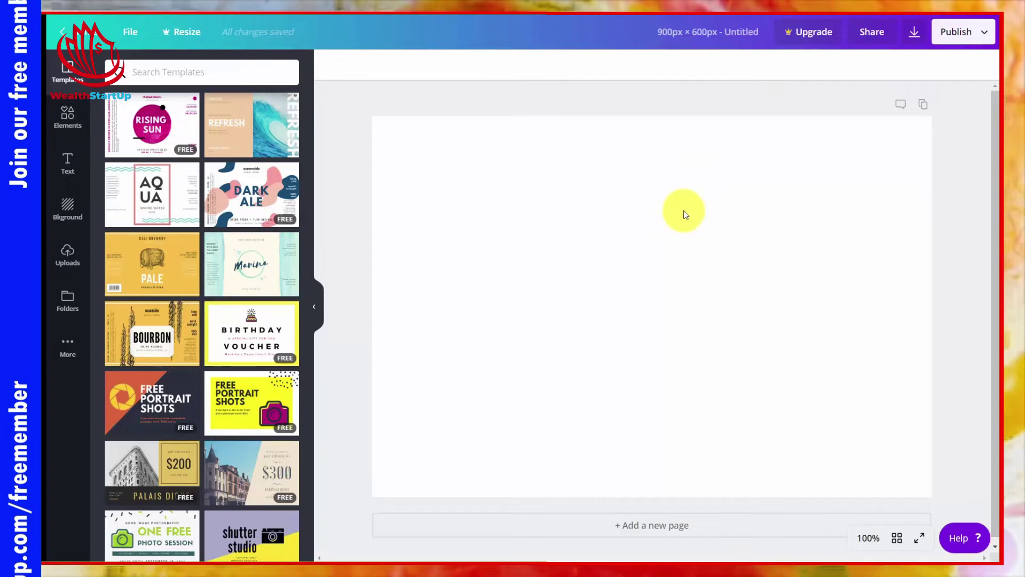
- Apply the Dark Ale template to the blank page and look through the elements, text, backgrounds and uploads
{"action": "left_click", "coordinate": [243, 192]}
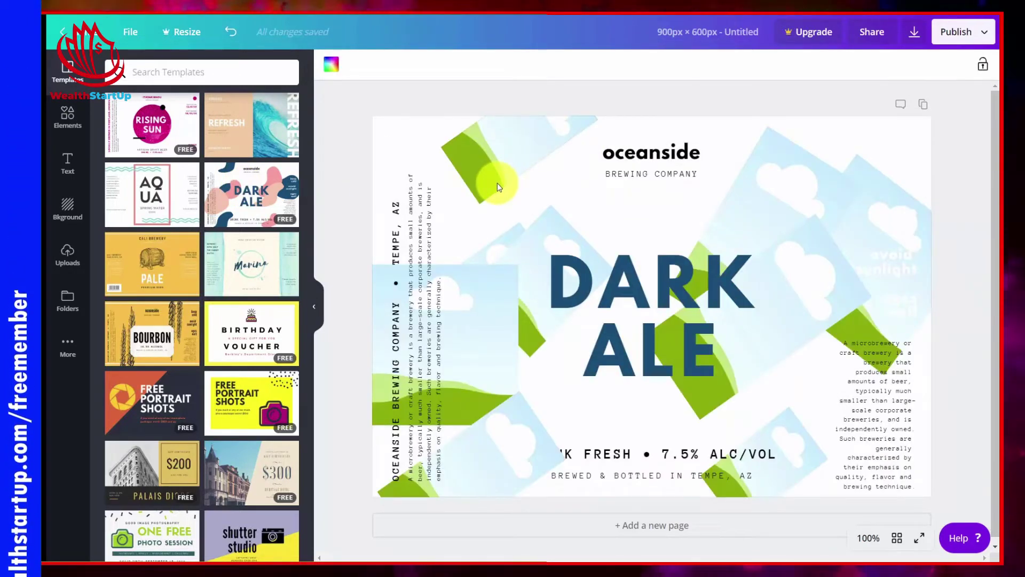
{"action": "left_click", "coordinate": [65, 119]}
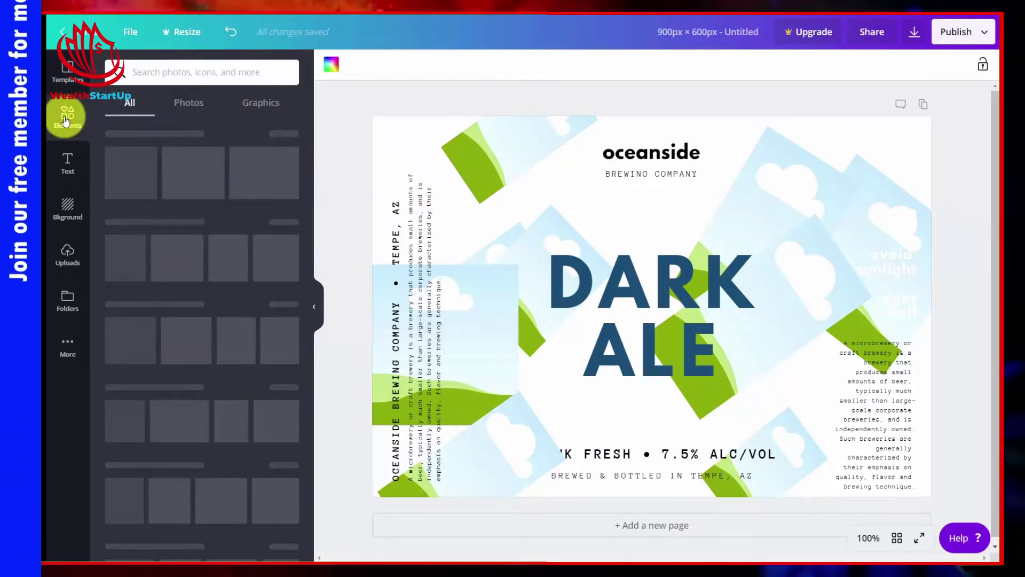
{"action": "left_click", "coordinate": [66, 157]}
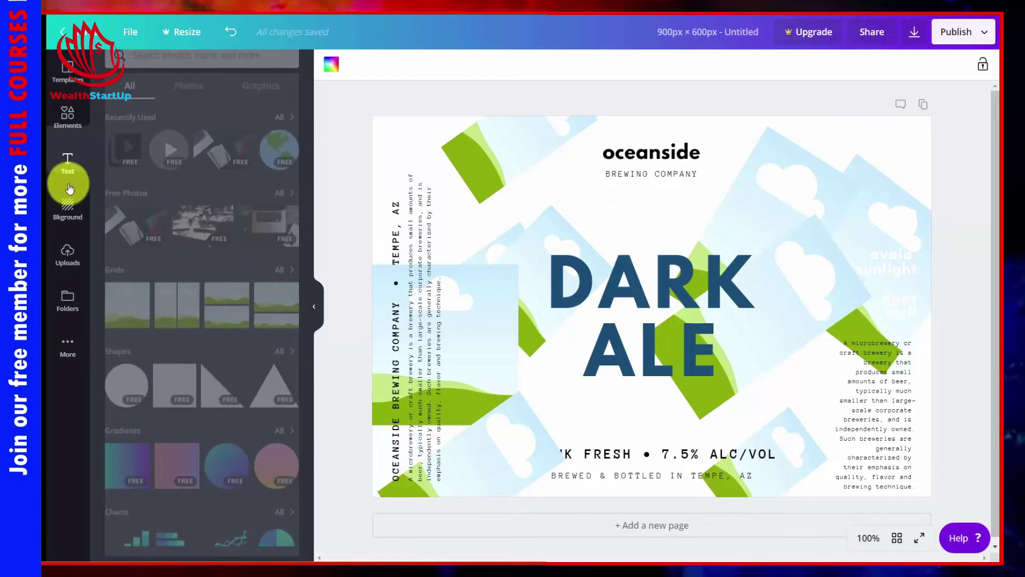
{"action": "left_click", "coordinate": [64, 209]}
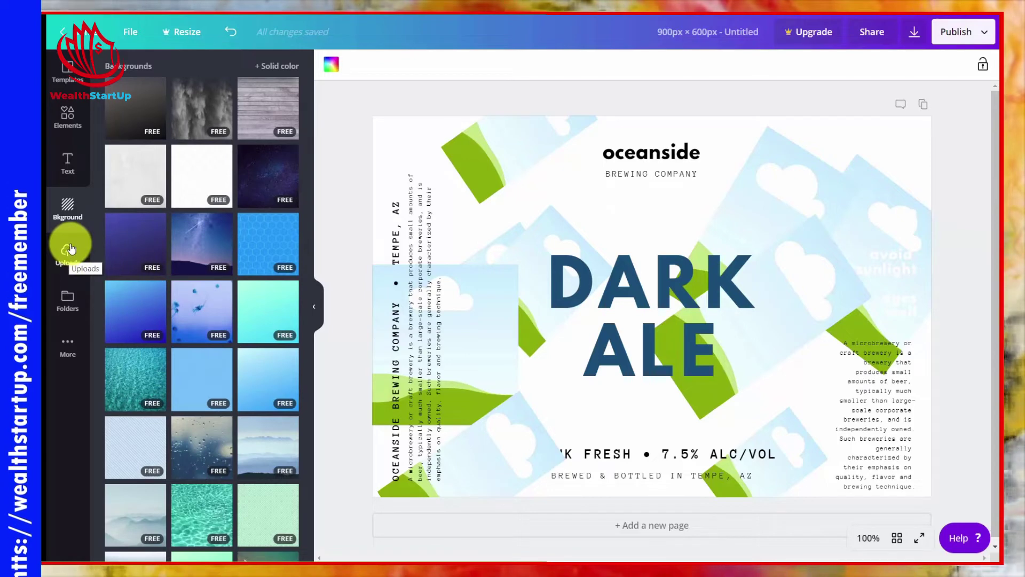
{"action": "left_click", "coordinate": [72, 251]}
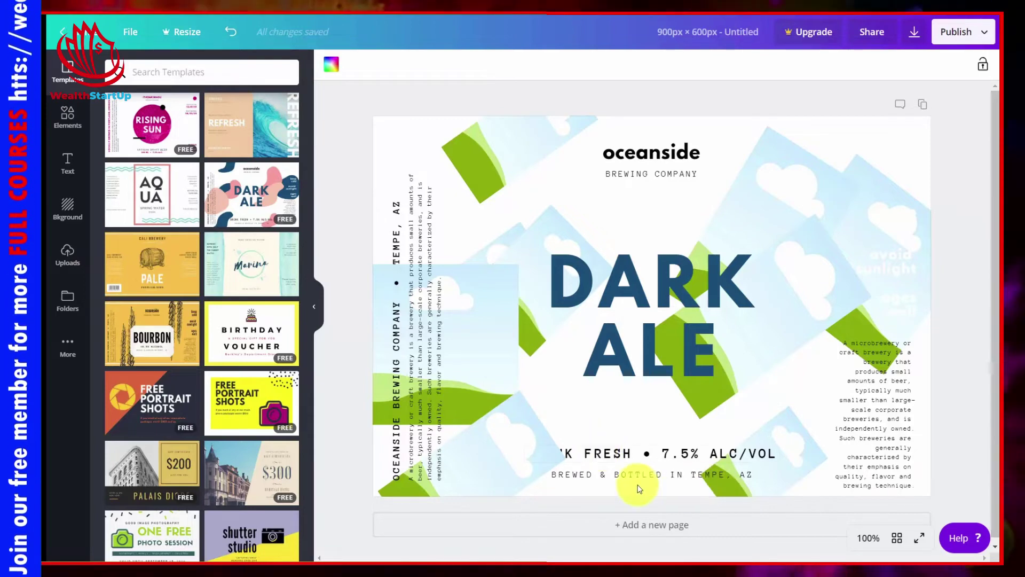
- Add a second page with the Marina drinking water template and duplicate that page
{"action": "left_click", "coordinate": [640, 528]}
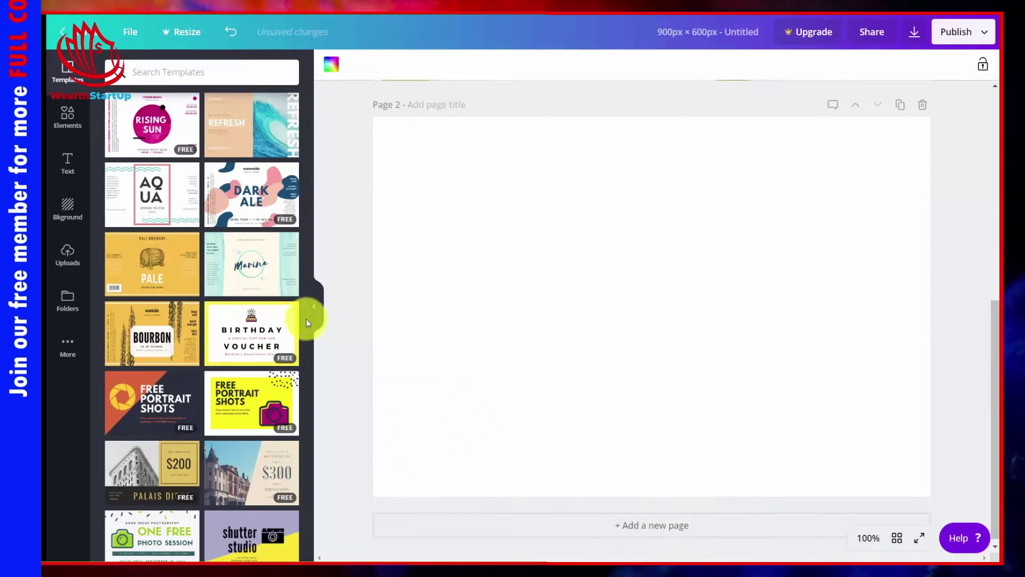
{"action": "left_click", "coordinate": [237, 259]}
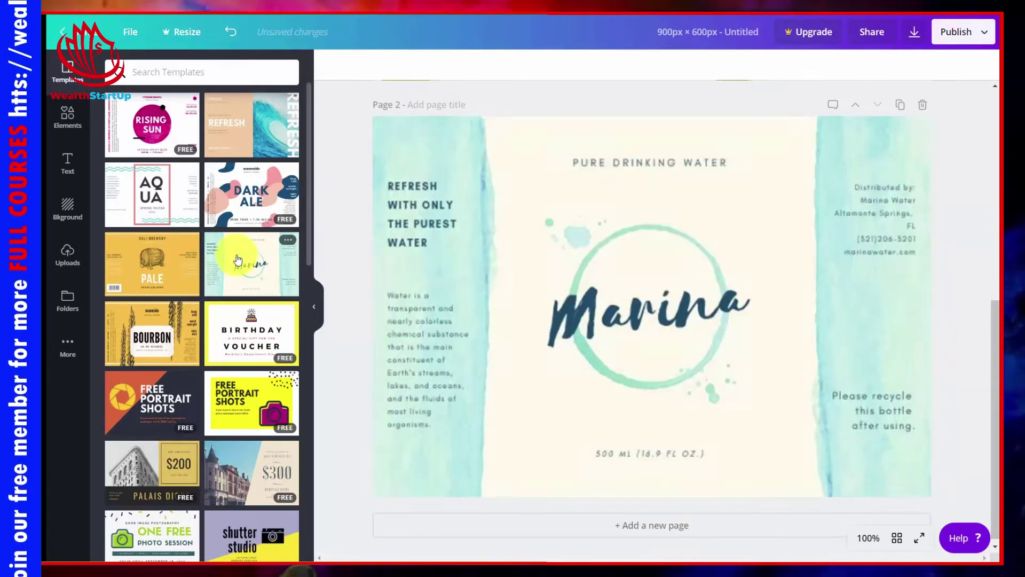
{"action": "left_click", "coordinate": [261, 288]}
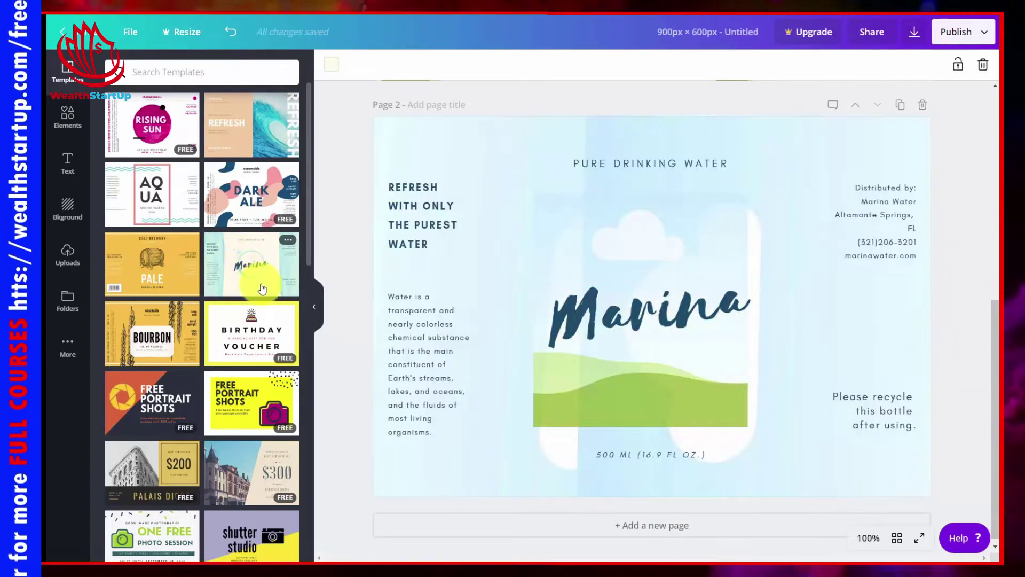
{"action": "scroll", "coordinate": [835, 171], "scroll_direction": "up", "scroll_amount": 1}
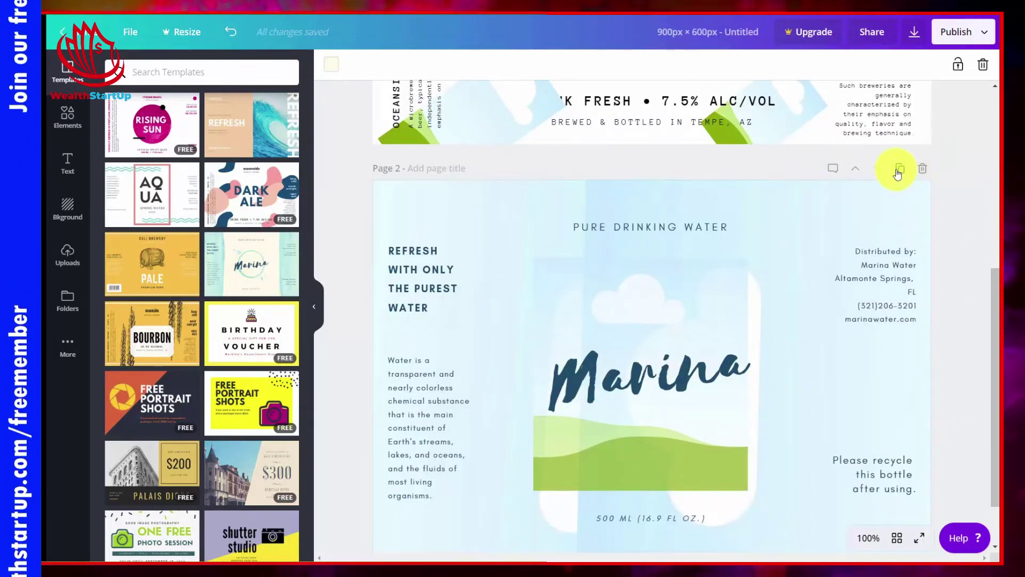
{"action": "left_click", "coordinate": [899, 169]}
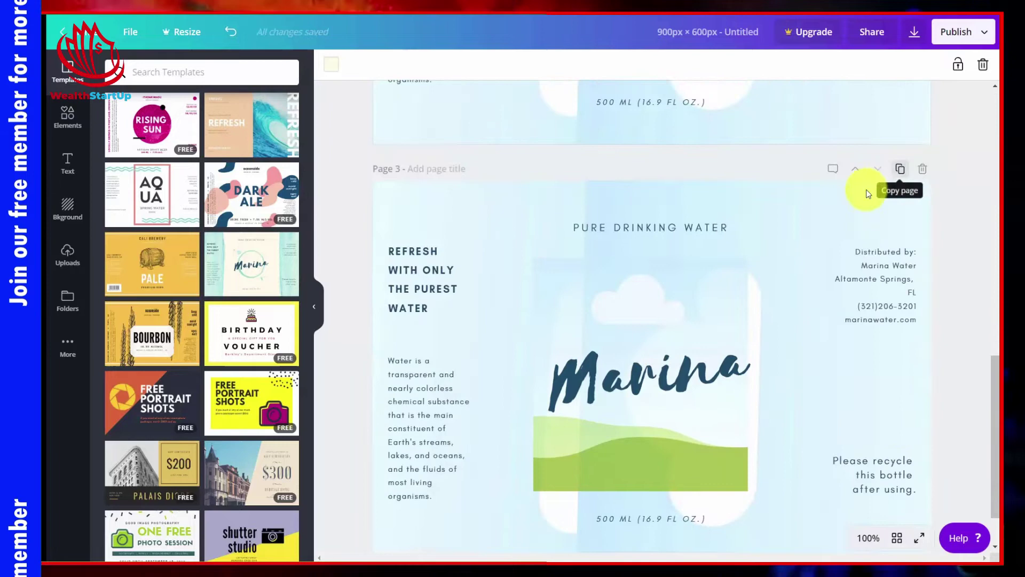
- Add the note "Now is the time for all good Men to come to the aid of their country." to page 2 and save it
{"action": "scroll", "coordinate": [790, 224], "scroll_direction": "up", "scroll_amount": 5}
{"action": "scroll", "coordinate": [769, 217], "scroll_direction": "down", "scroll_amount": 6}
{"action": "scroll", "coordinate": [604, 233], "scroll_direction": "up", "scroll_amount": 8}
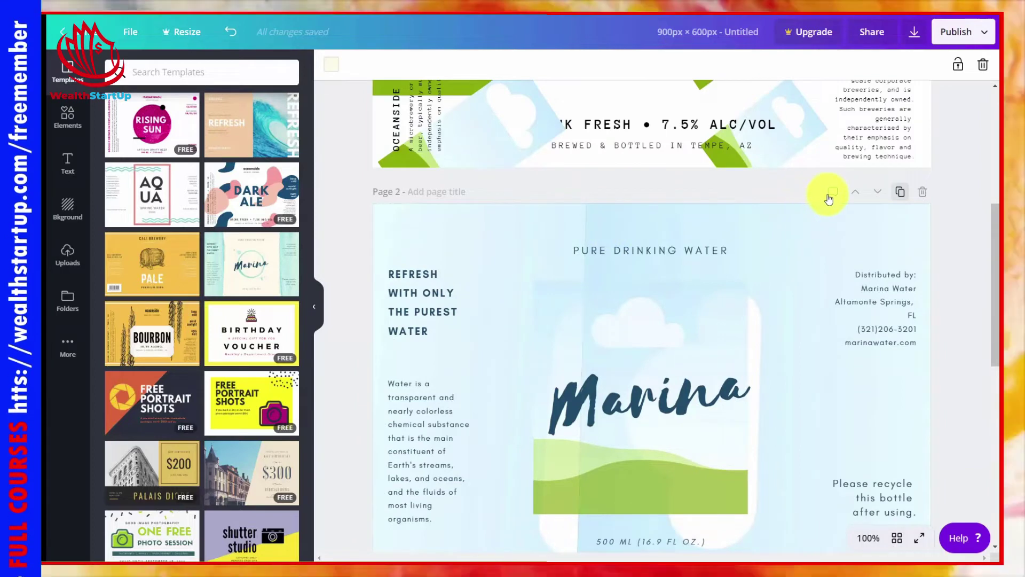
{"action": "left_click", "coordinate": [833, 192]}
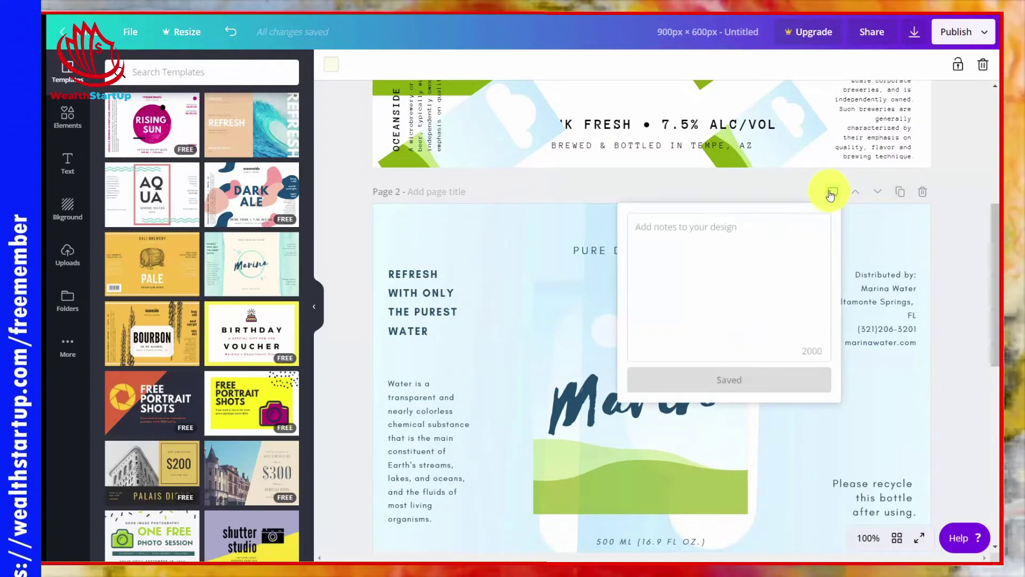
{"action": "type", "text": "Now is the time for all good Men to come to the aid of their country."}
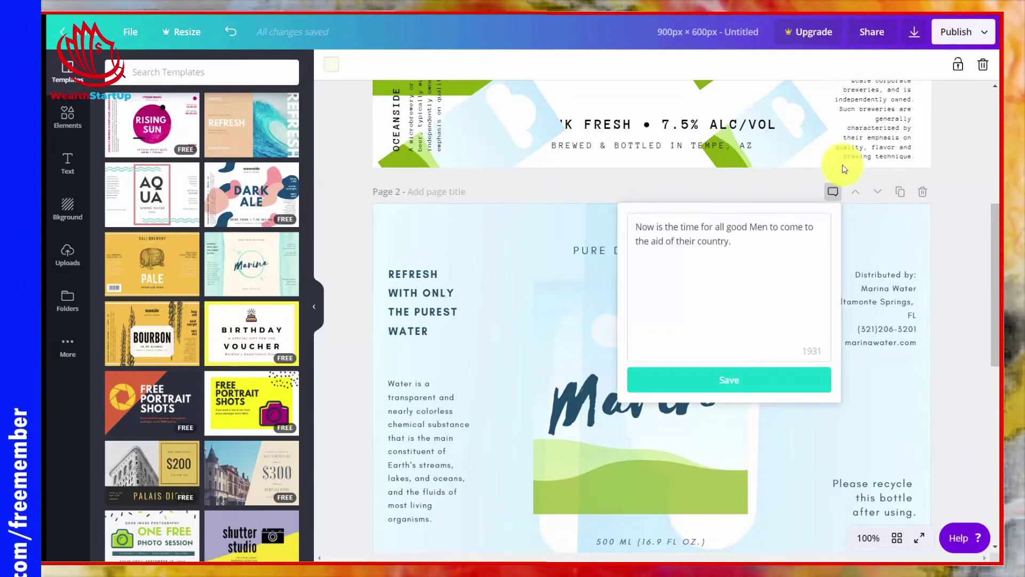
{"action": "left_click", "coordinate": [726, 381]}
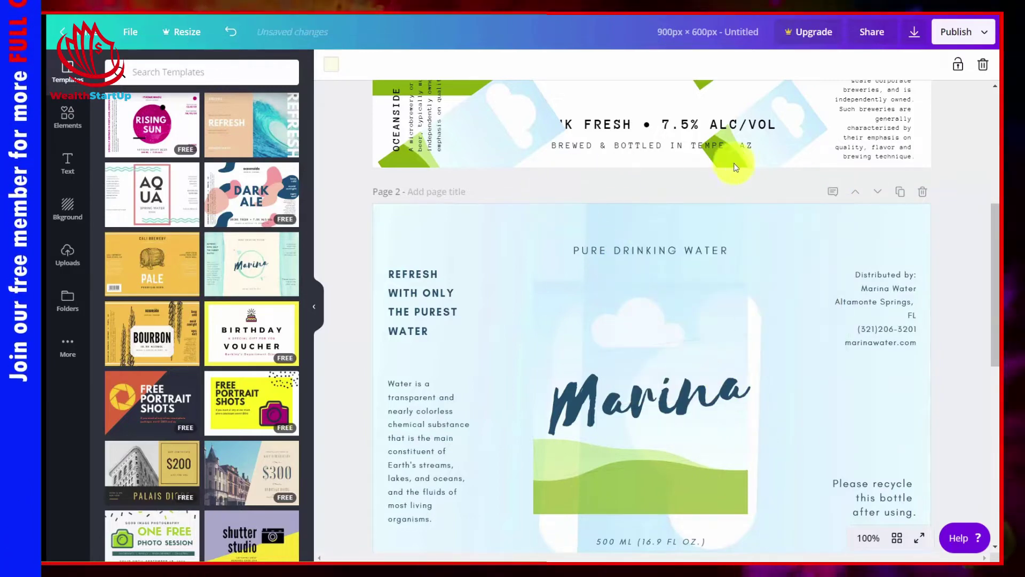
- Delete page 2 and review the remaining pages of the design
{"action": "left_click", "coordinate": [924, 198]}
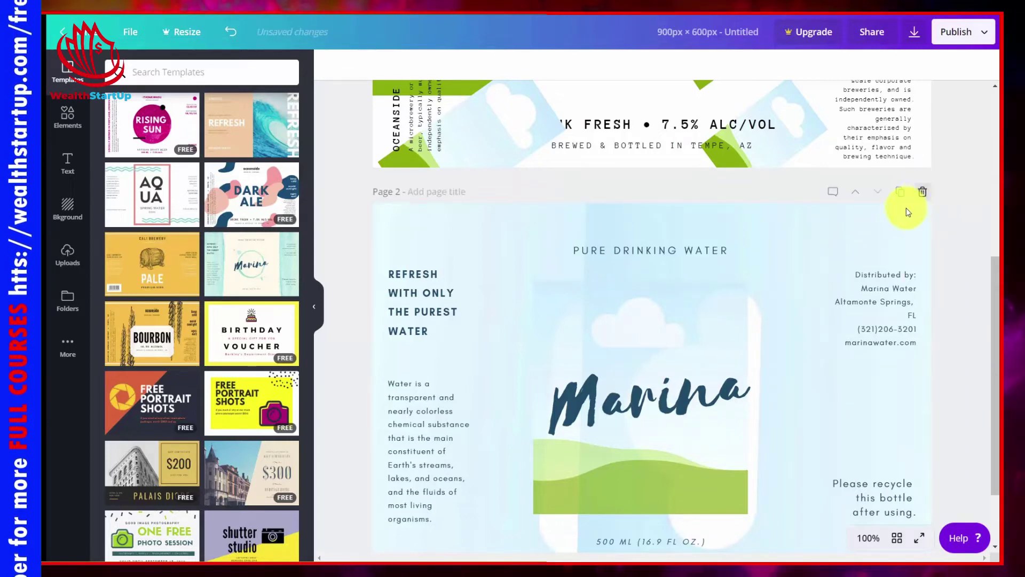
{"action": "scroll", "coordinate": [896, 229], "scroll_direction": "up", "scroll_amount": 5}
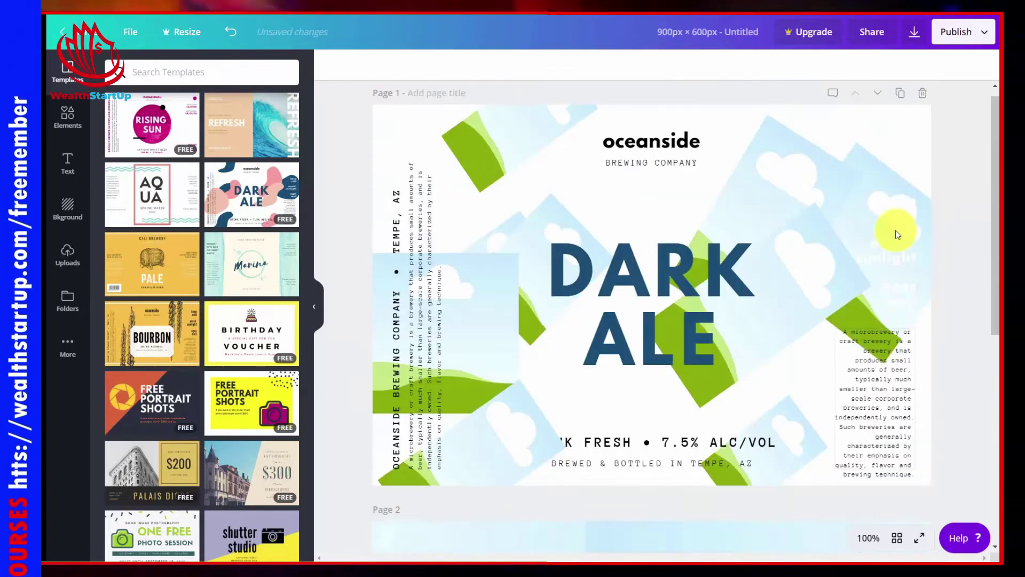
{"action": "scroll", "coordinate": [895, 230], "scroll_direction": "down", "scroll_amount": 7}
{"action": "scroll", "coordinate": [895, 230], "scroll_direction": "up", "scroll_amount": 6}
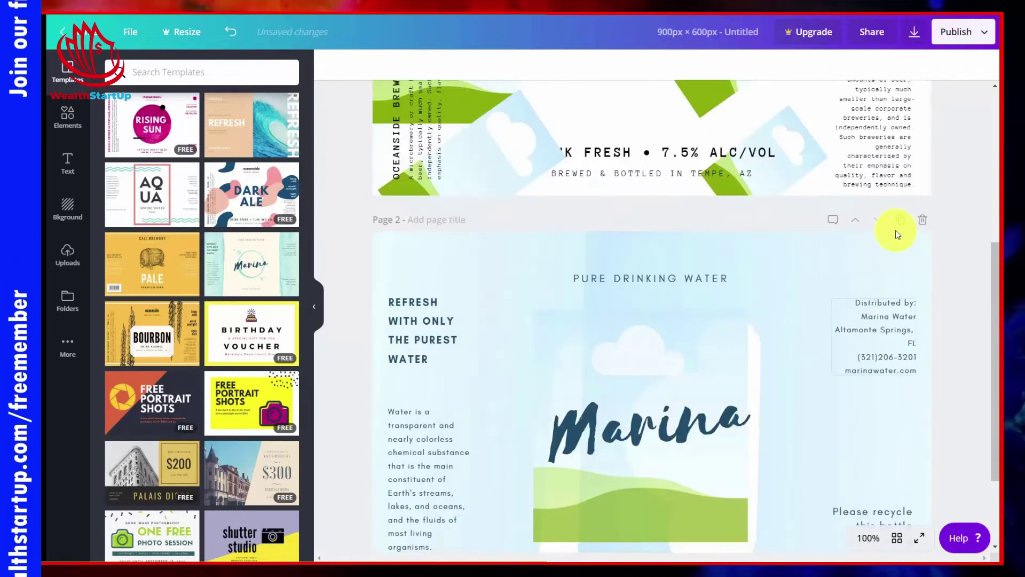
{"action": "scroll", "coordinate": [895, 229], "scroll_direction": "up", "scroll_amount": 2}
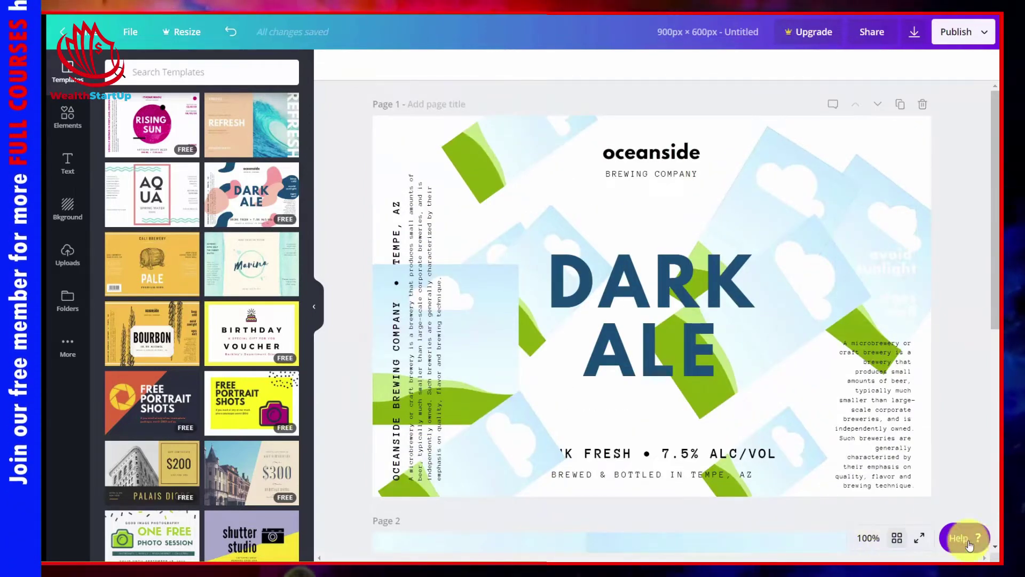
- Preview the design in full screen and try selecting and deselecting pages in the grid overview before returning to the editor
{"action": "left_click", "coordinate": [921, 542]}
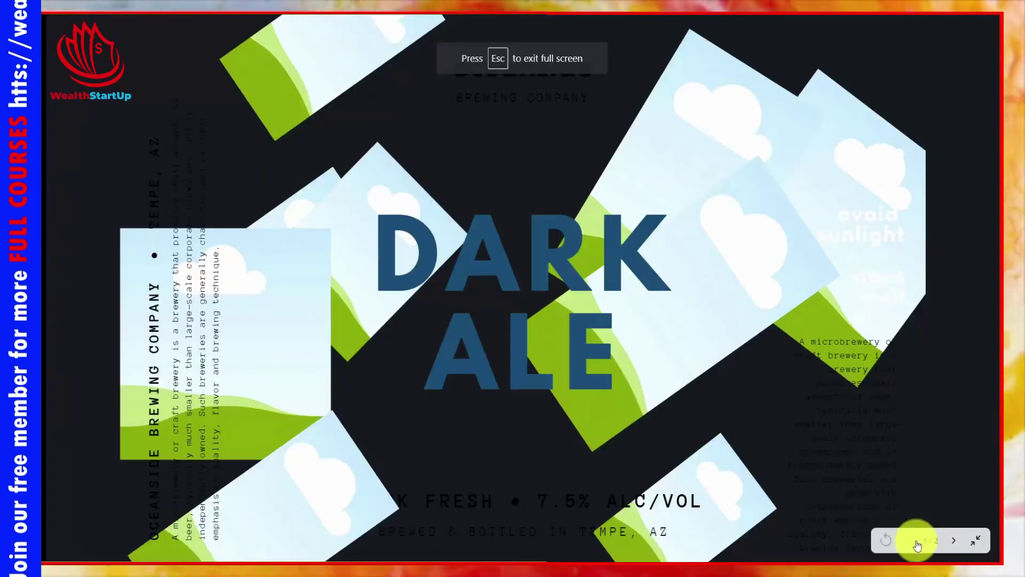
{"action": "left_click", "coordinate": [976, 543]}
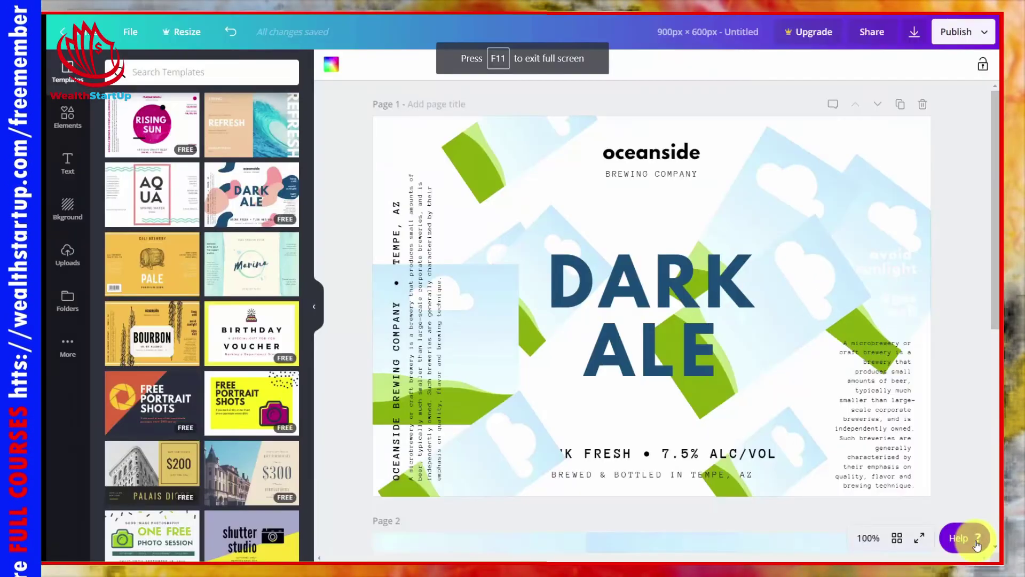
{"action": "left_click", "coordinate": [898, 540]}
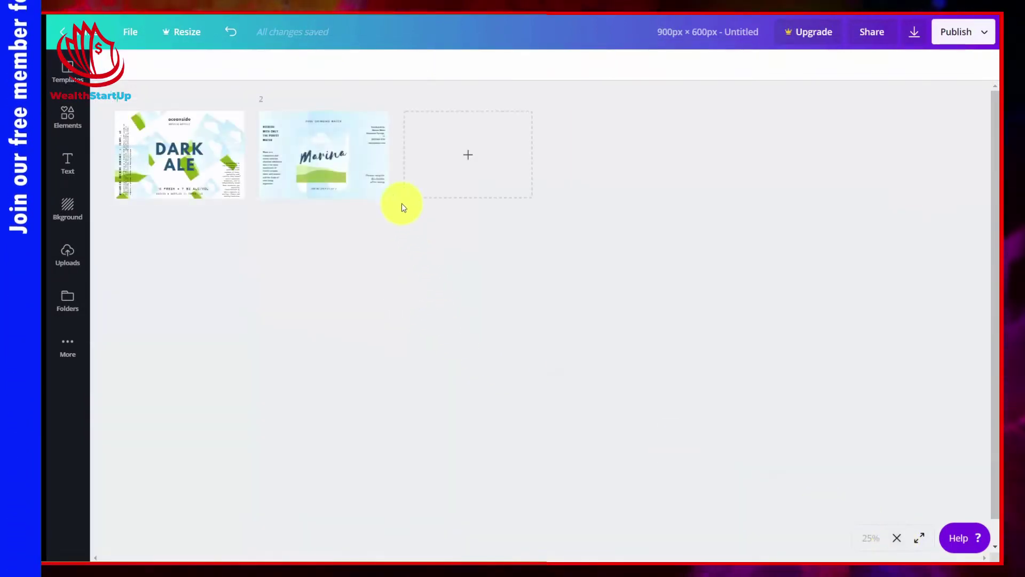
{"action": "left_click", "coordinate": [343, 160]}
{"action": "left_click", "coordinate": [168, 165]}
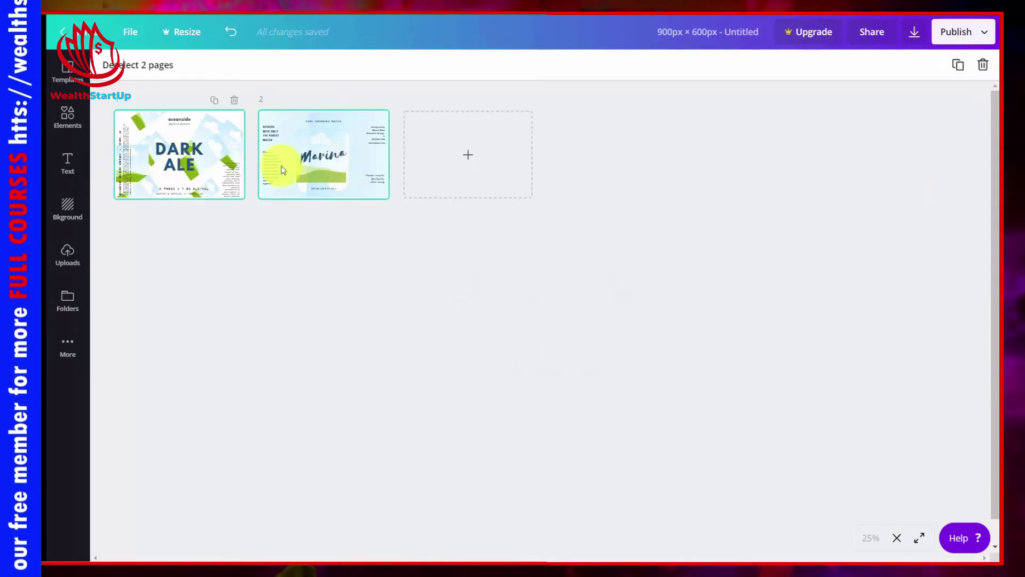
{"action": "left_click", "coordinate": [310, 166]}
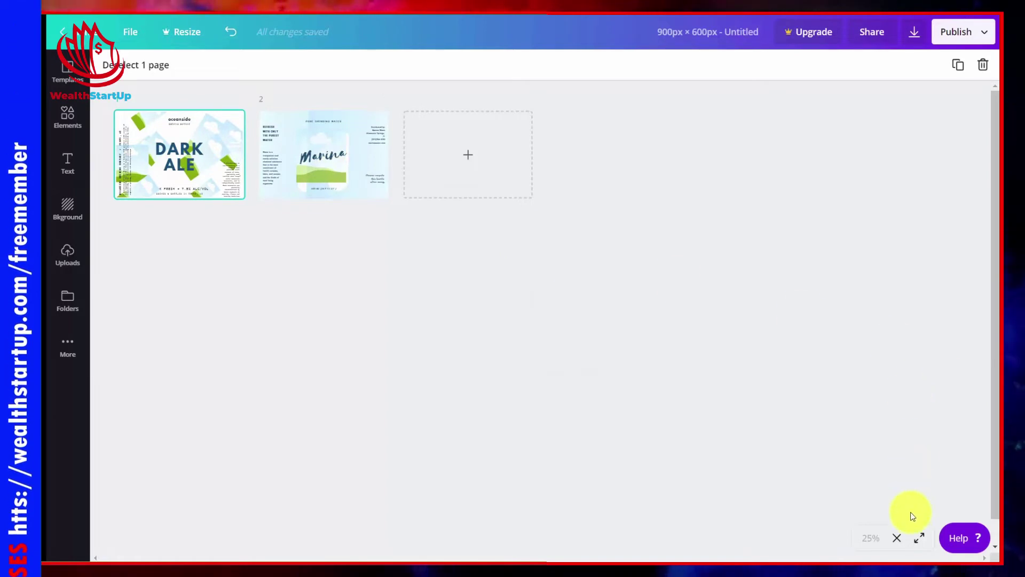
{"action": "left_click", "coordinate": [897, 537]}
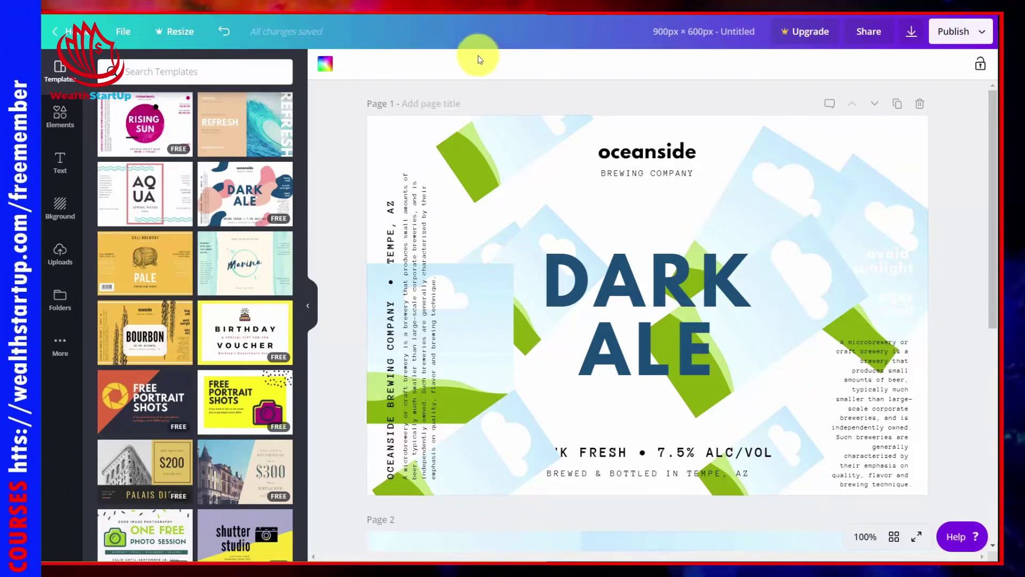
- Invite a team member to the design with the Can edit permission, checking the sharing options for the whole team
{"action": "left_click", "coordinate": [868, 32]}
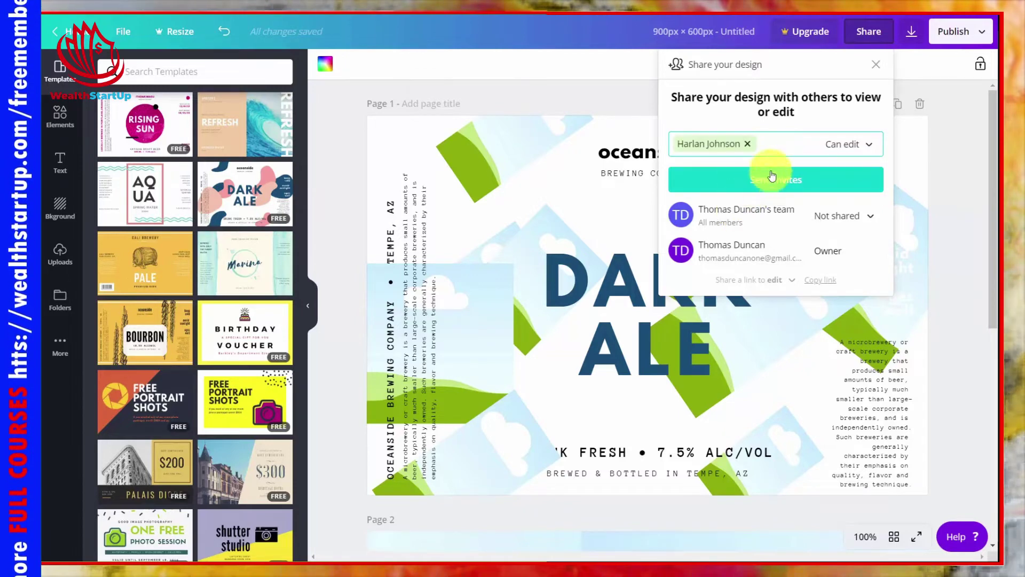
{"action": "left_click", "coordinate": [860, 148]}
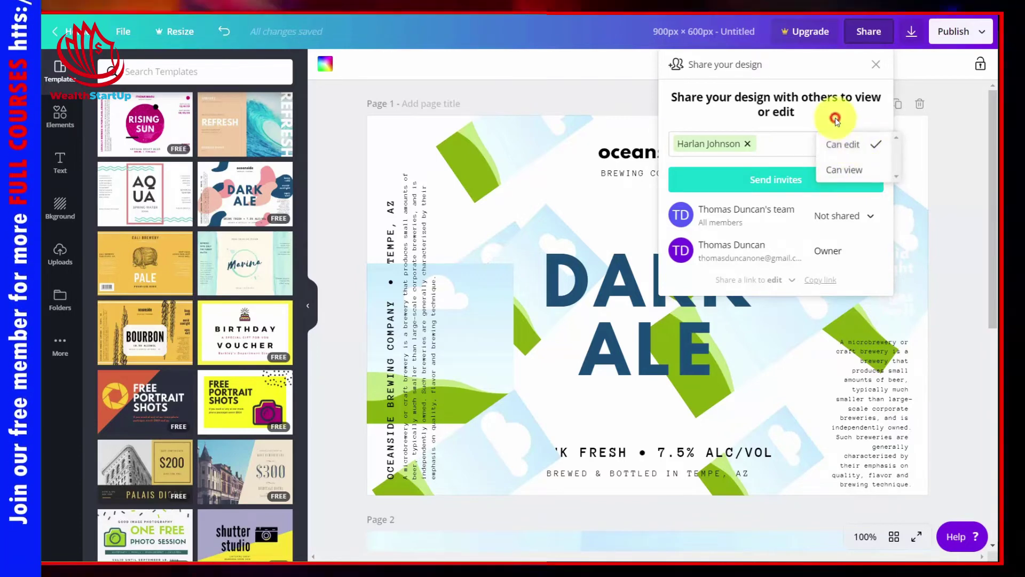
{"action": "left_click", "coordinate": [844, 144]}
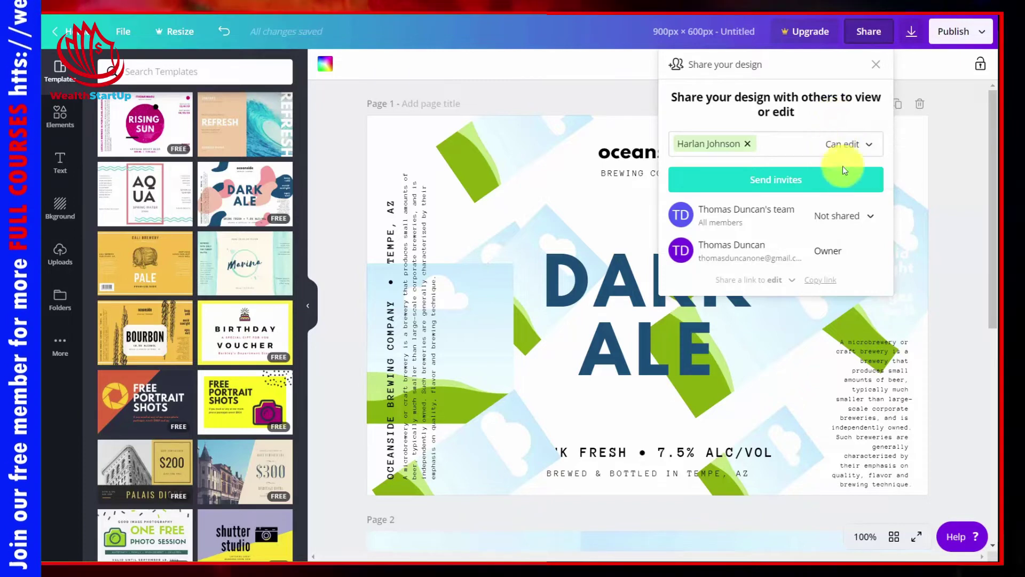
{"action": "left_click", "coordinate": [874, 216]}
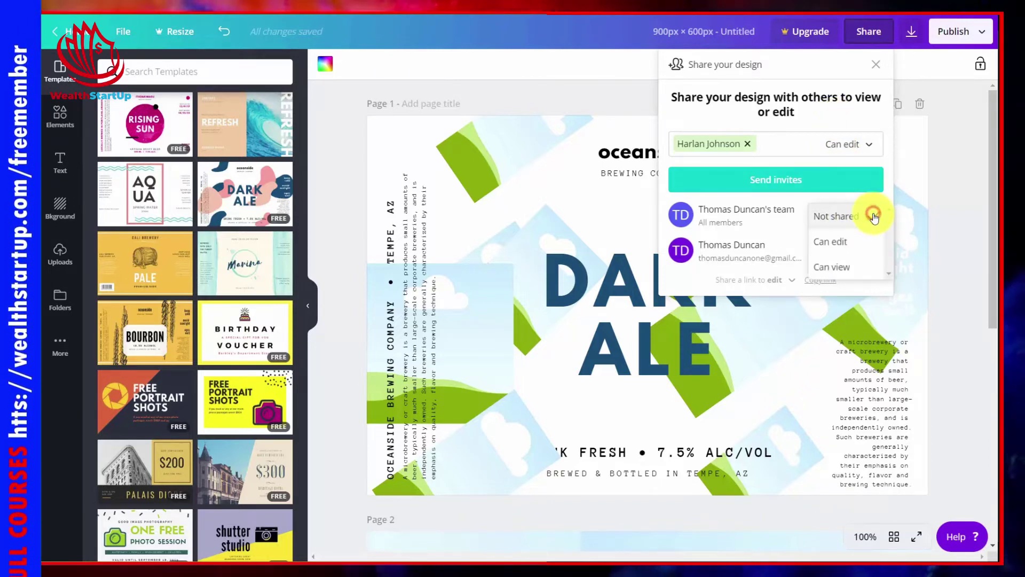
{"action": "left_click", "coordinate": [777, 110]}
{"action": "left_click", "coordinate": [777, 182]}
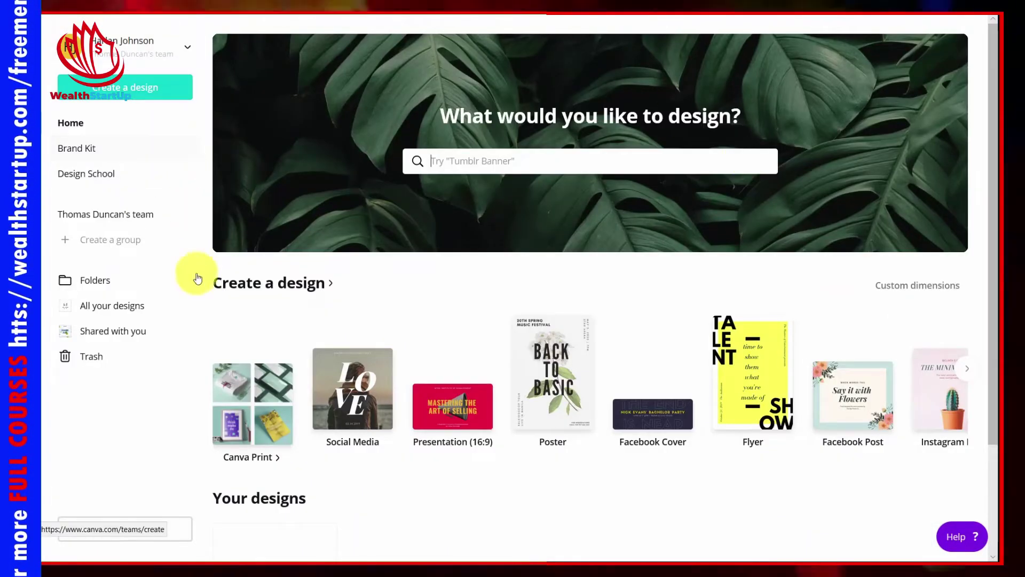
- Open the Dark Ale design from the invited member's shared designs for editing
{"action": "left_click", "coordinate": [114, 336]}
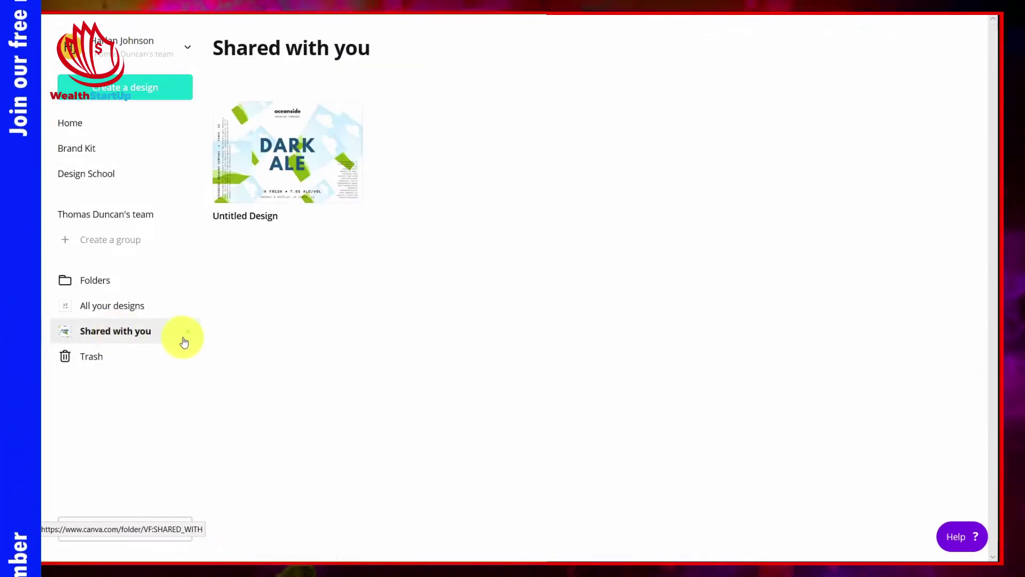
{"action": "left_click", "coordinate": [292, 149]}
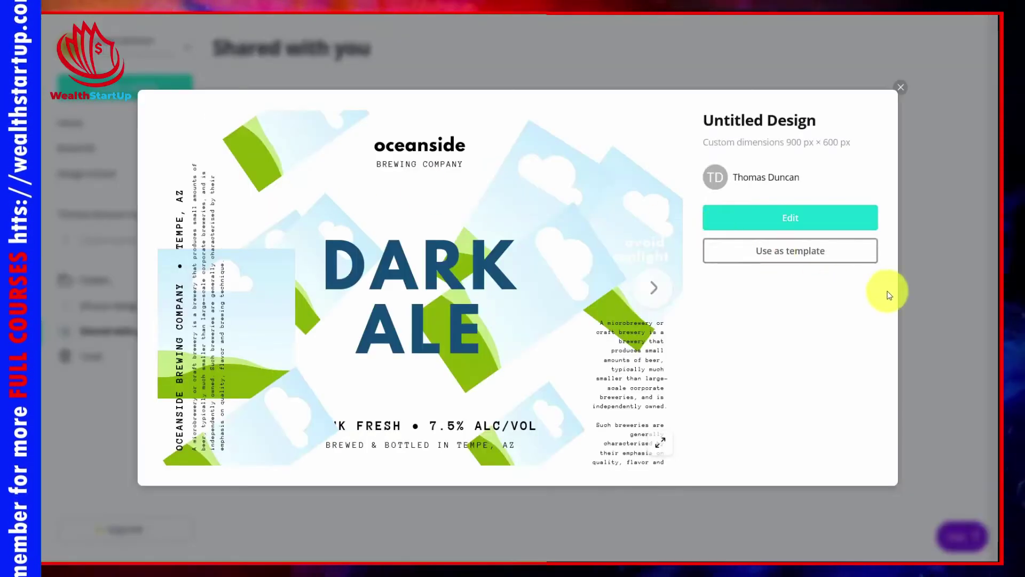
{"action": "left_click", "coordinate": [788, 218]}
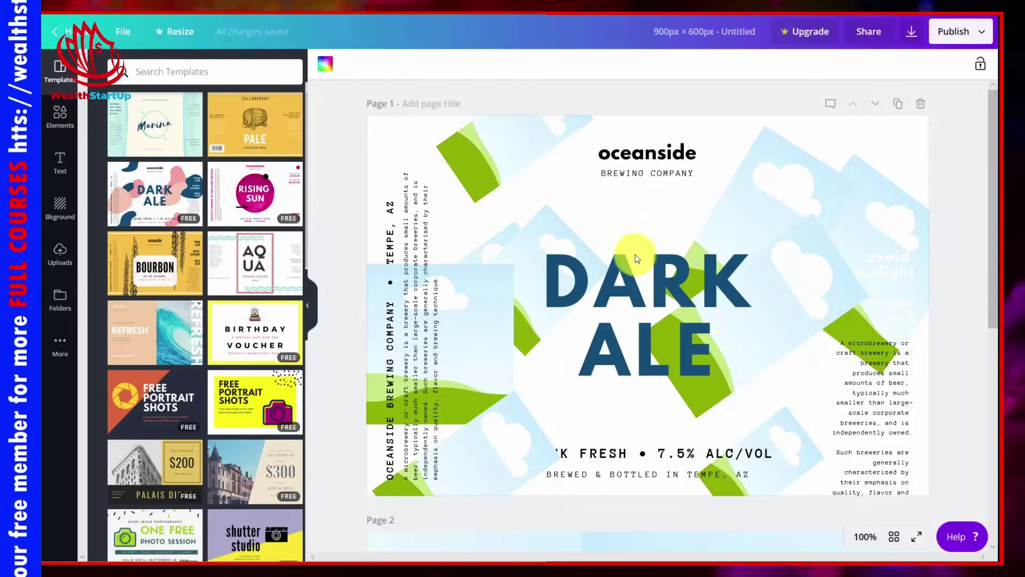
- Replace the DARK ALE heading on page 1 with "Duke Video" and check the available publishing options
{"action": "triple_click", "coordinate": [625, 291]}
{"action": "type", "text": "Duke Video"}
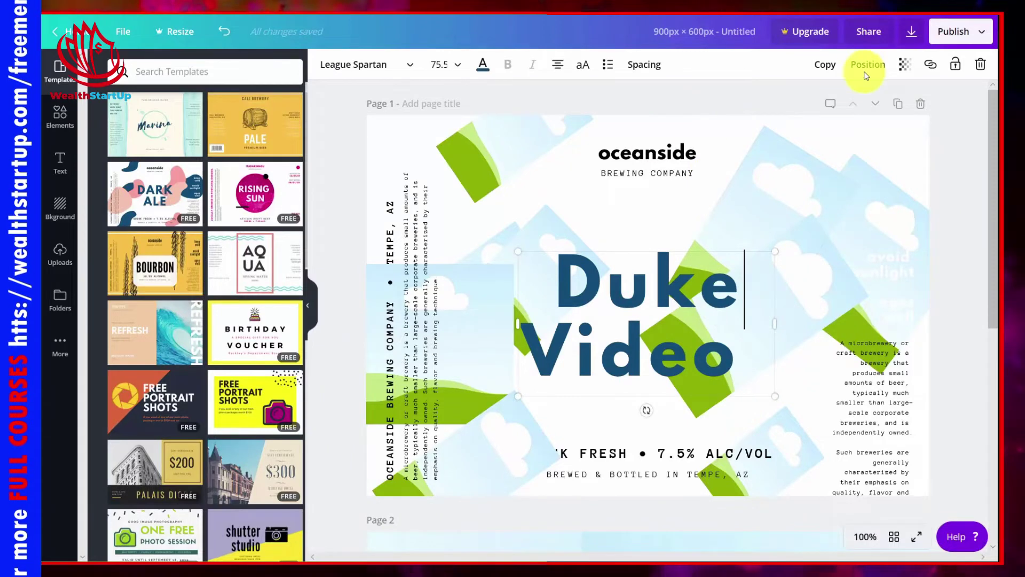
{"action": "left_click", "coordinate": [979, 32]}
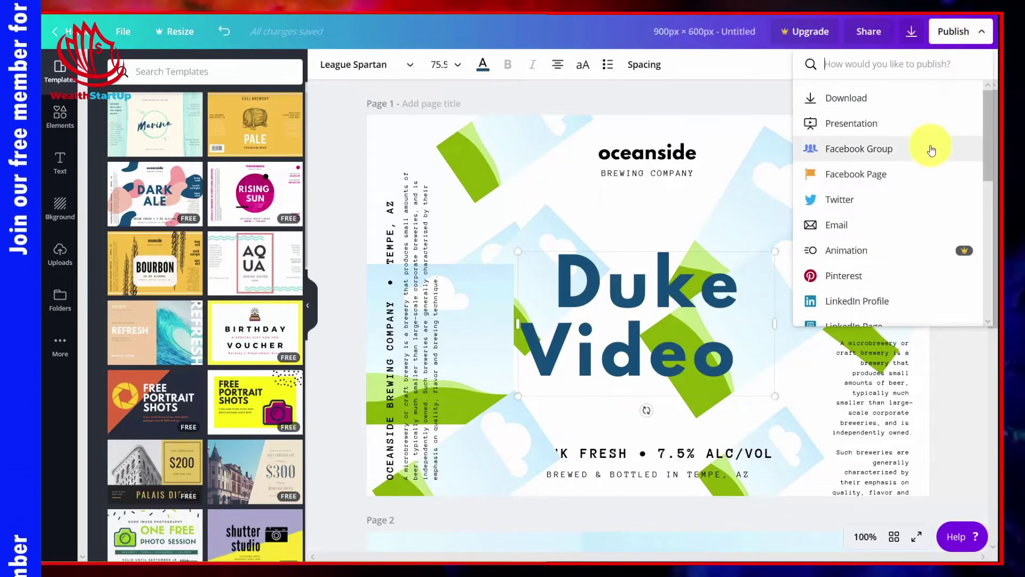
{"action": "left_click", "coordinate": [748, 111]}
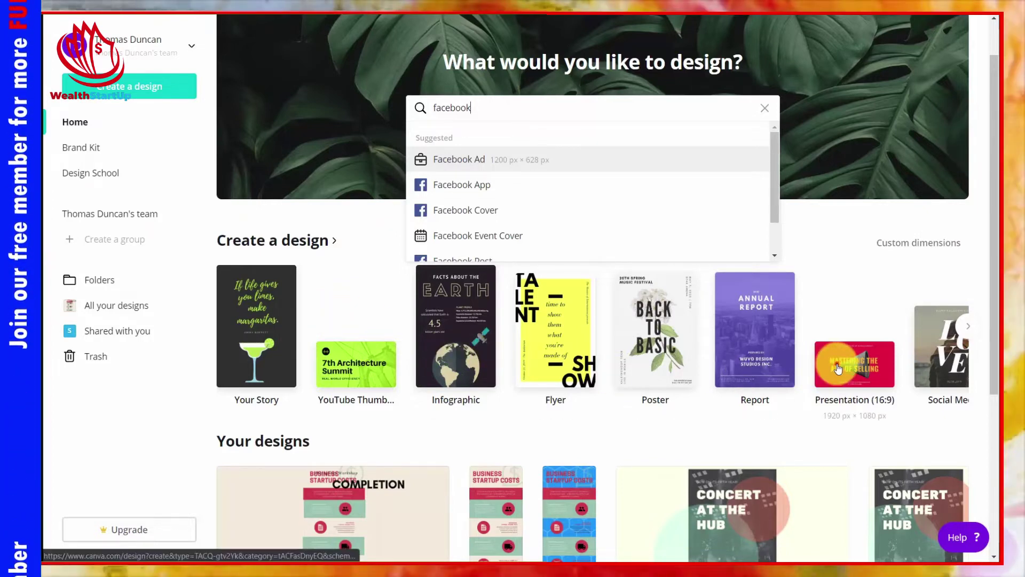
- Start a Presentation (16:9) design and apply the Our Mission page of the Pink and White Geometric Gradient Memphis Creative template
{"action": "key", "text": "Escape"}
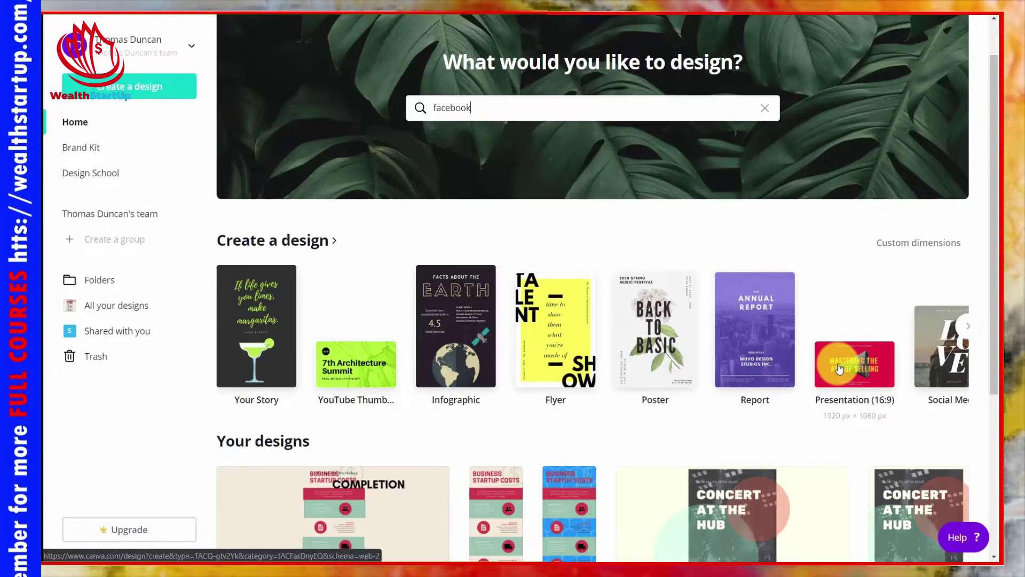
{"action": "left_click", "coordinate": [840, 369]}
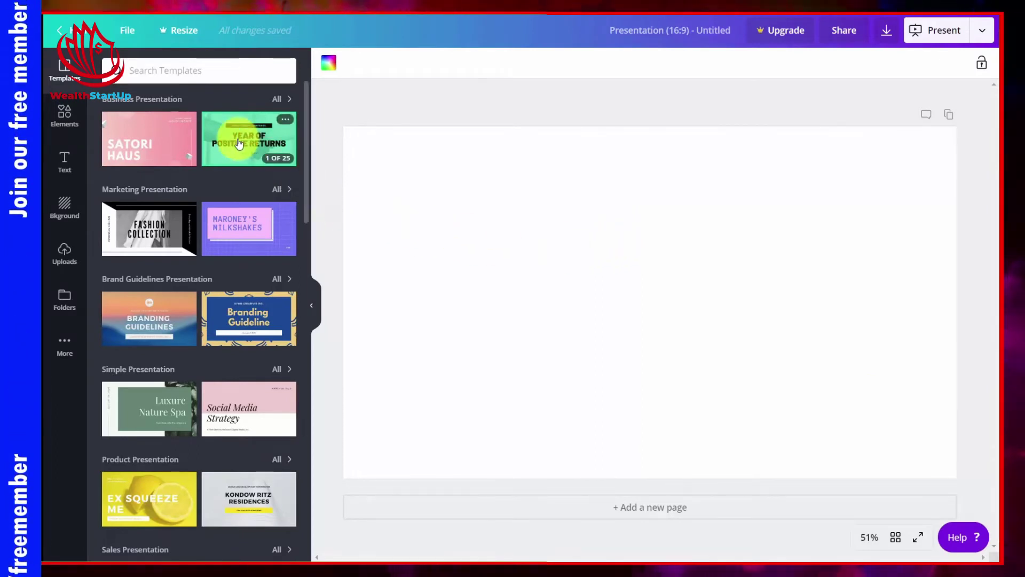
{"action": "left_click", "coordinate": [241, 230]}
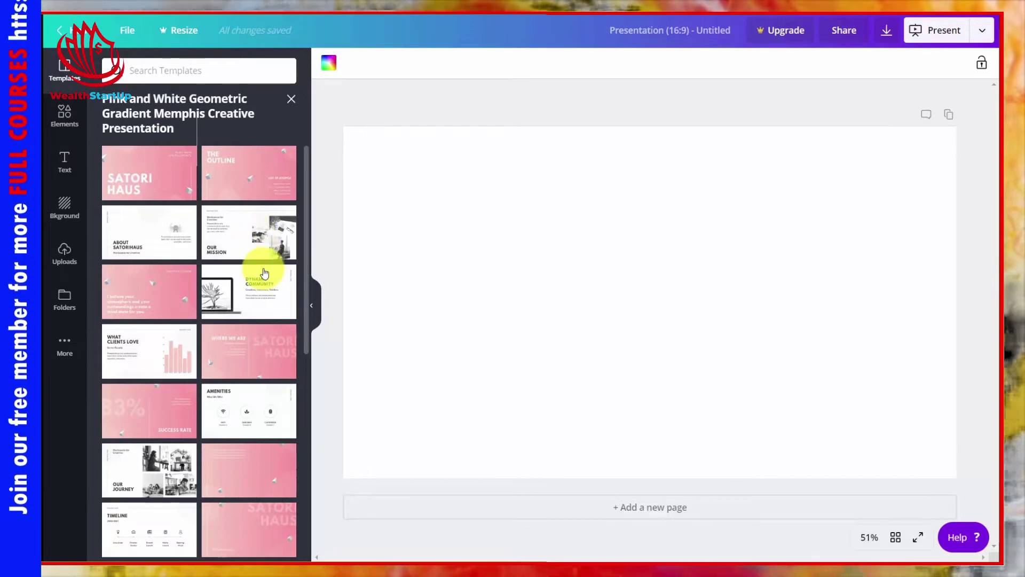
{"action": "left_click", "coordinate": [248, 229]}
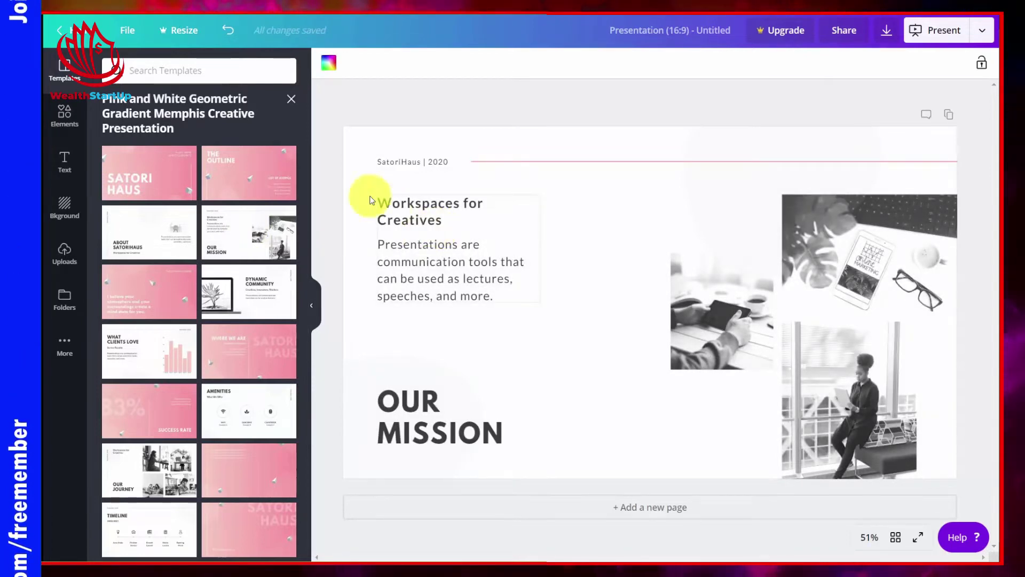
- Browse the elements, photos and graphics and add the $1.00 Easter photo of a nest with eggs to the page
{"action": "left_click", "coordinate": [63, 119]}
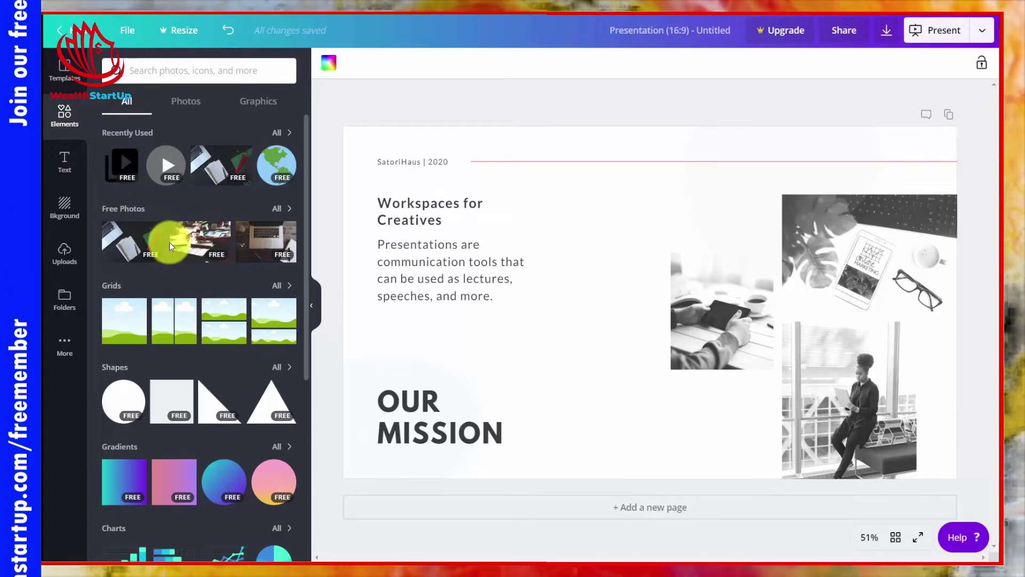
{"action": "scroll", "coordinate": [213, 293], "scroll_direction": "down", "scroll_amount": 5}
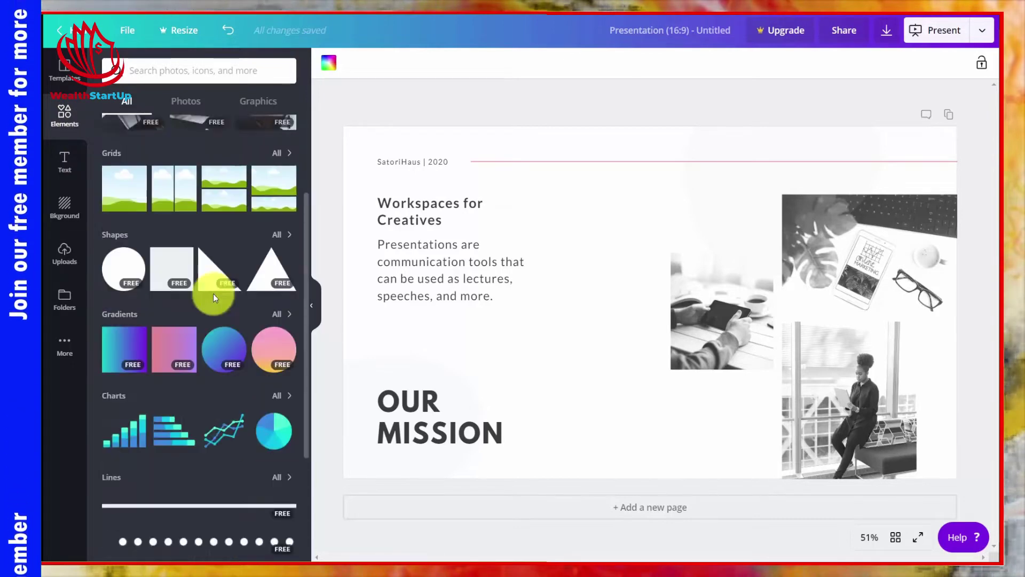
{"action": "scroll", "coordinate": [213, 293], "scroll_direction": "up", "scroll_amount": 5}
{"action": "scroll", "coordinate": [213, 294], "scroll_direction": "up", "scroll_amount": 1}
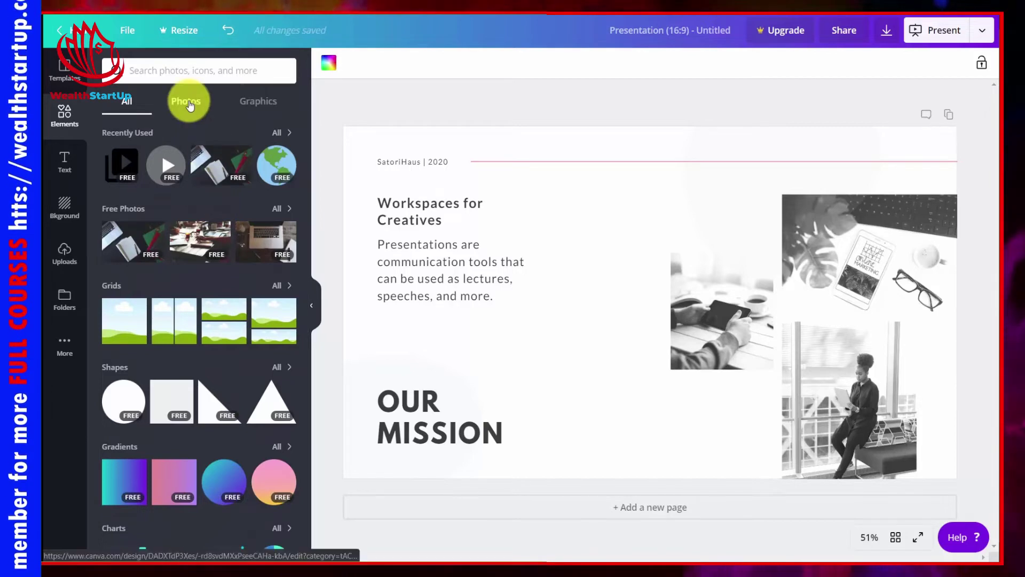
{"action": "left_click", "coordinate": [189, 104]}
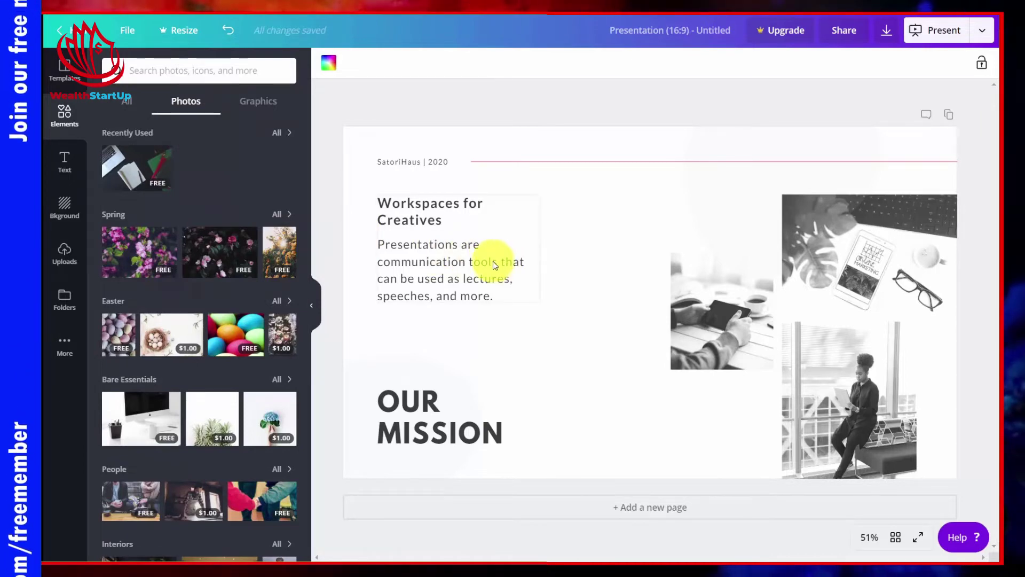
{"action": "left_click", "coordinate": [265, 107]}
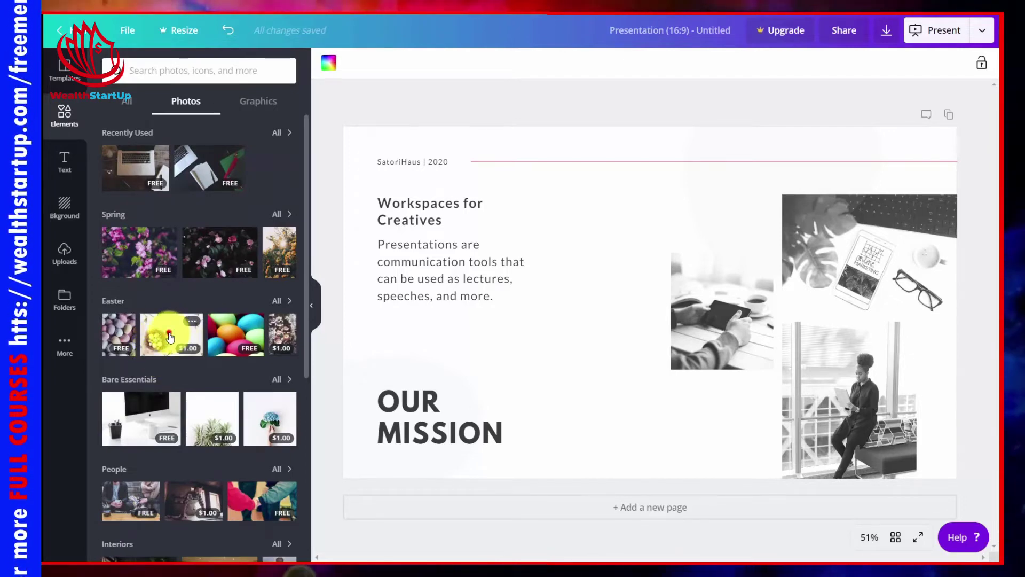
{"action": "left_click", "coordinate": [170, 336]}
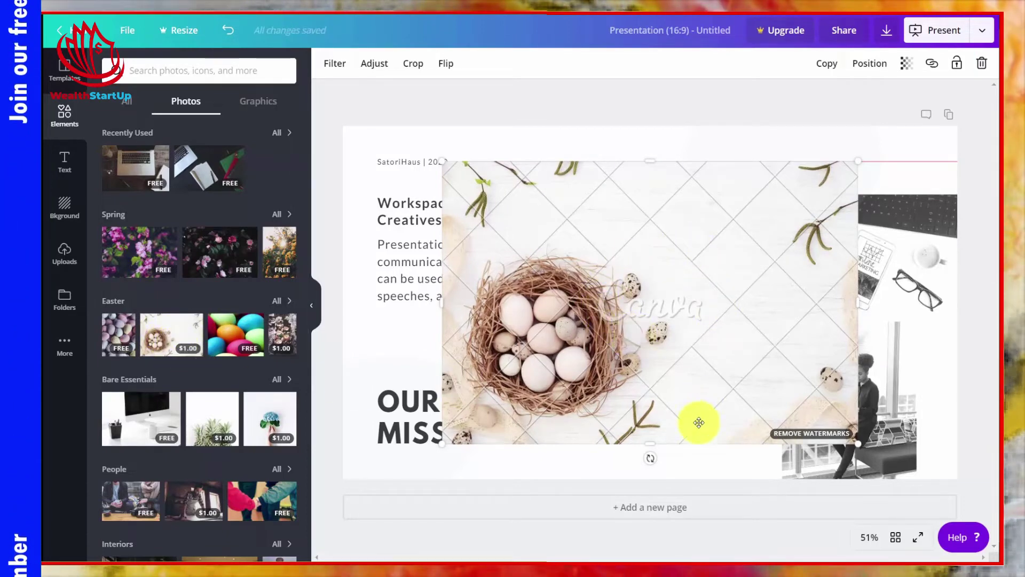
- Check the purchase option for removing the watermark from the nest photo and take the photo off the page
{"action": "left_click", "coordinate": [803, 438]}
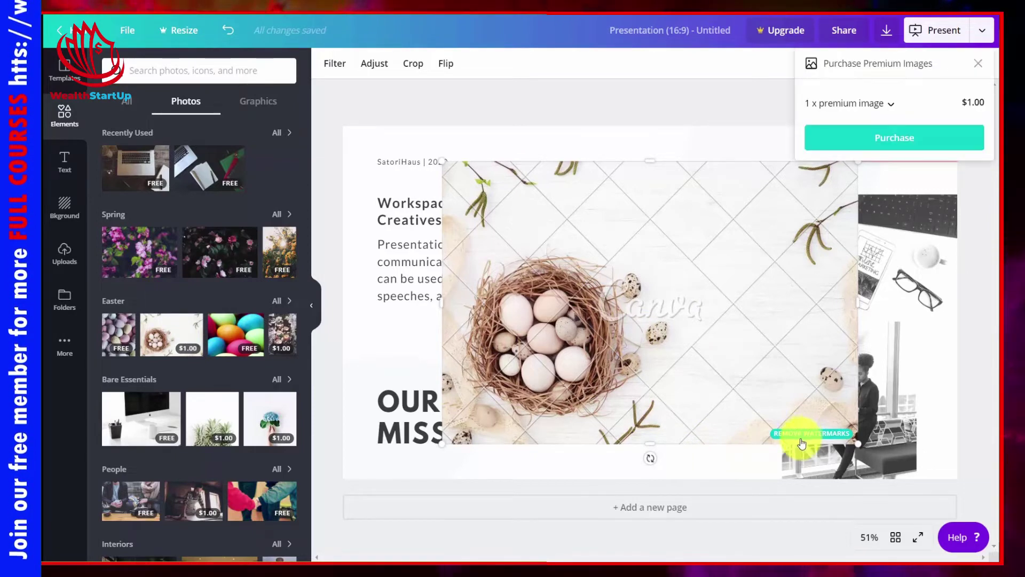
{"action": "left_click", "coordinate": [886, 143]}
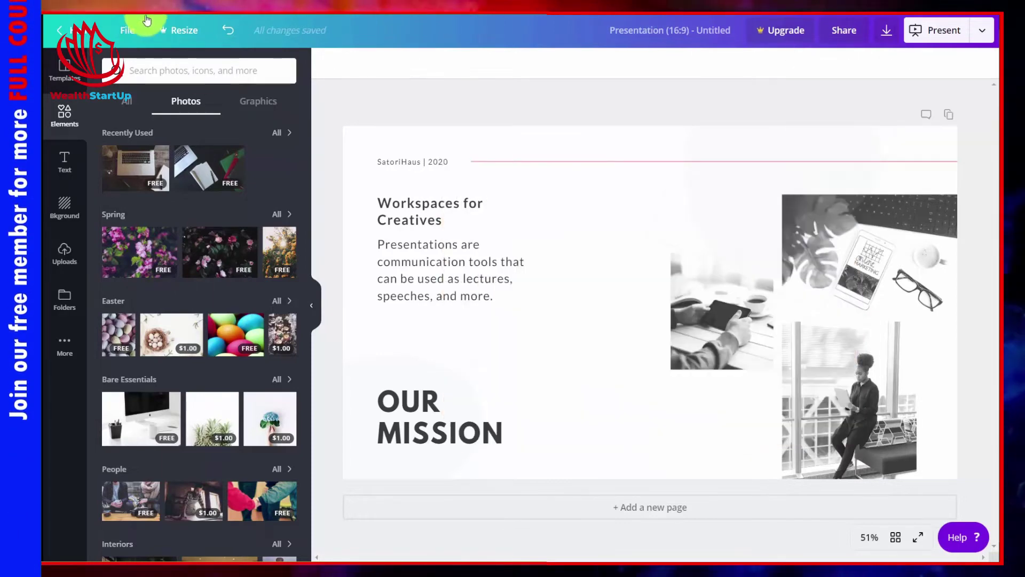
- Browse the presentation template categories outside the Pink and White Geometric template and return to the photo elements
{"action": "left_click", "coordinate": [64, 69]}
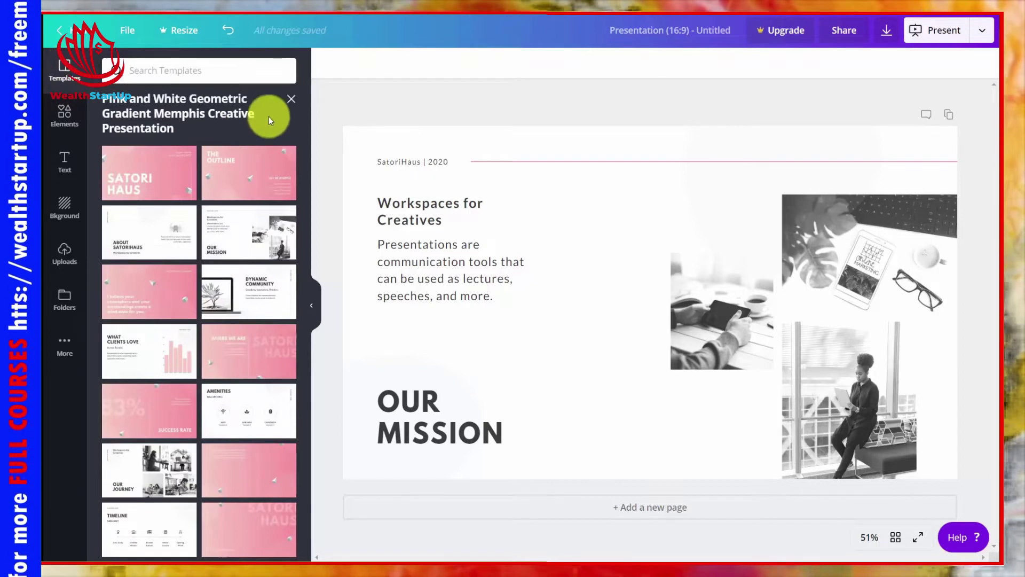
{"action": "left_click", "coordinate": [293, 101]}
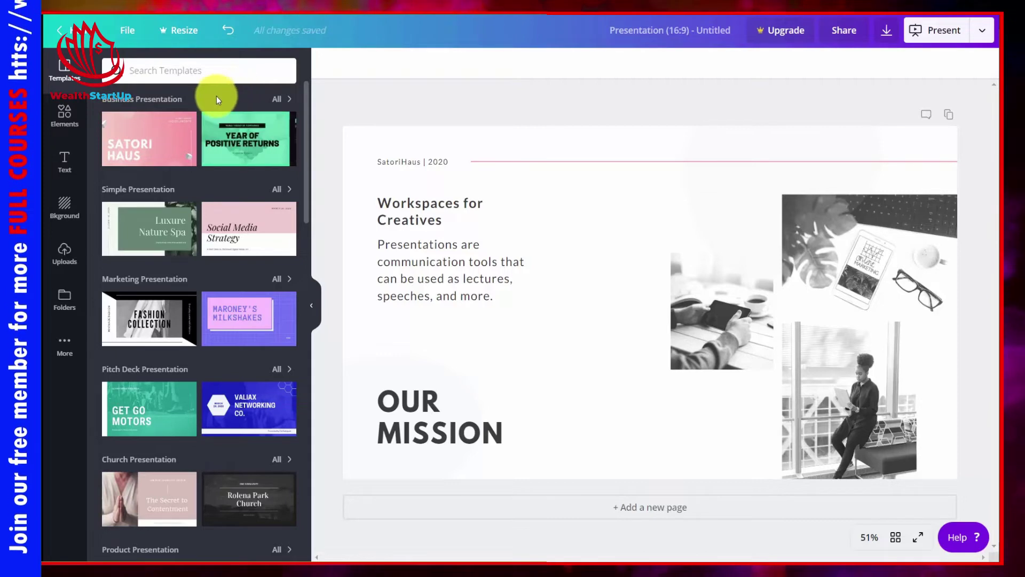
{"action": "left_click", "coordinate": [64, 114]}
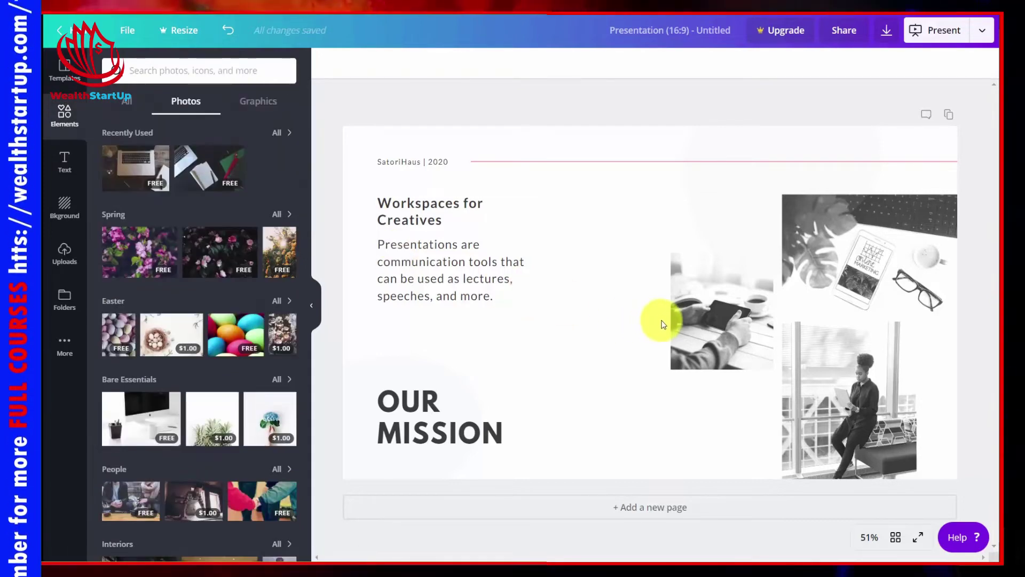
- Try shrinking and deleting the photo of hands holding a phone, and undo both changes
{"action": "left_click", "coordinate": [694, 293]}
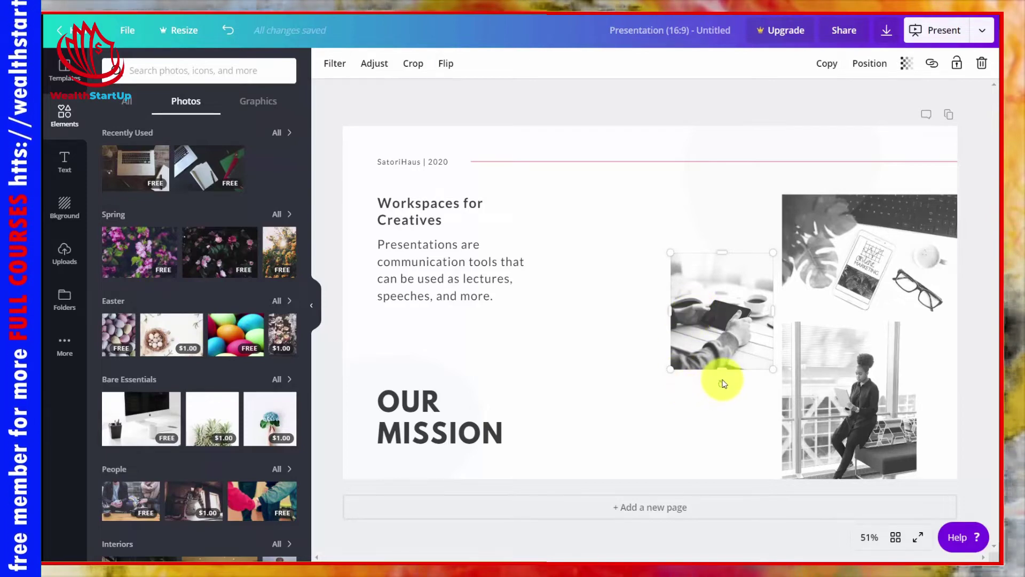
{"action": "left_click_drag", "start_coordinate": [723, 383], "coordinate": [726, 356]}
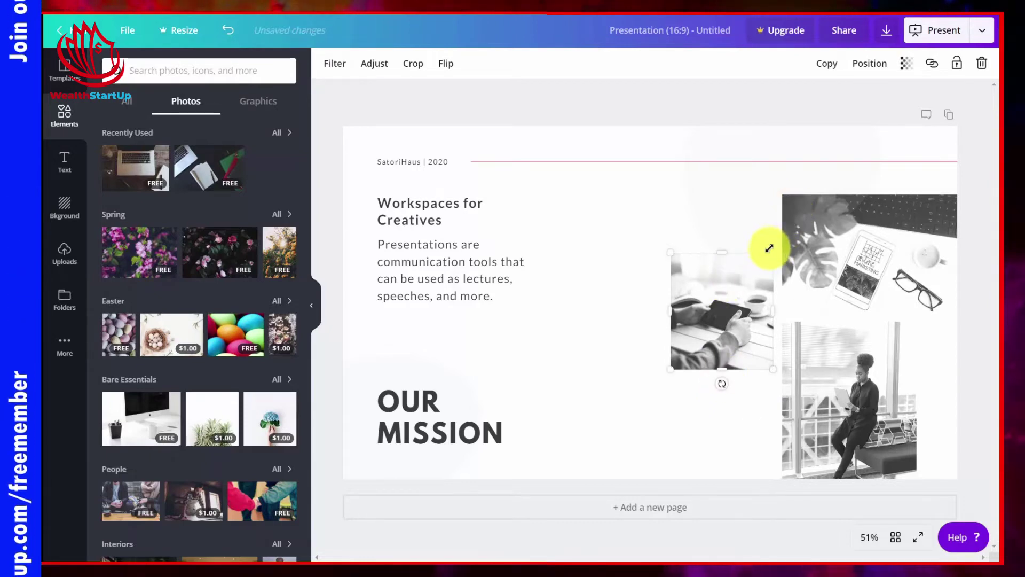
{"action": "left_click_drag", "start_coordinate": [769, 251], "coordinate": [733, 298]}
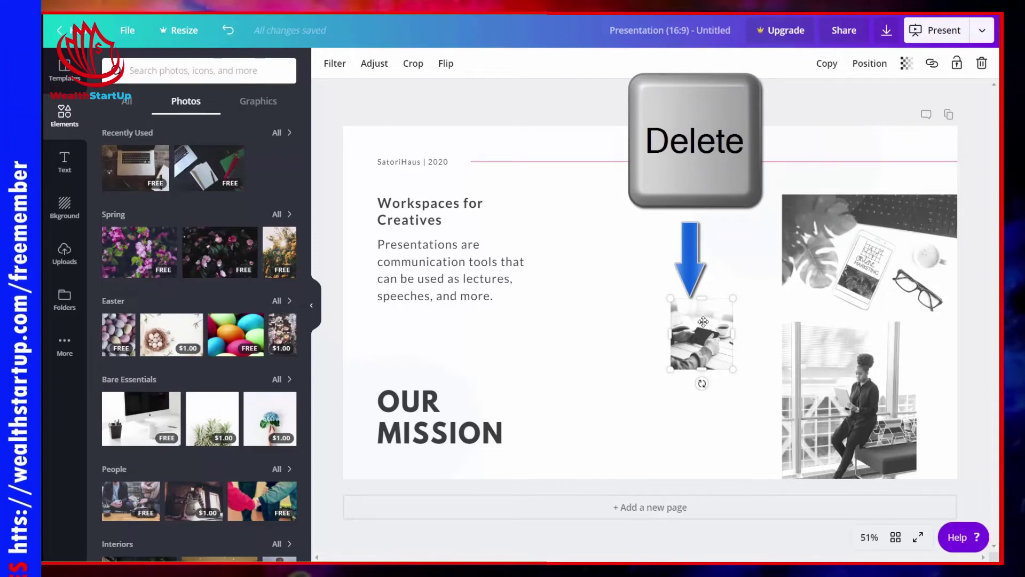
{"action": "key", "text": "Delete"}
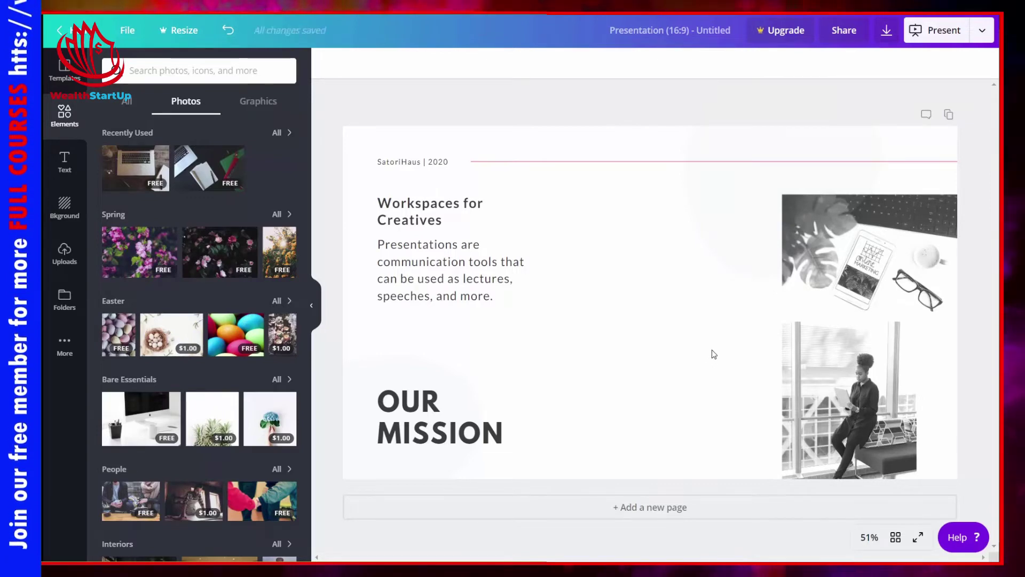
{"action": "left_click", "coordinate": [228, 32]}
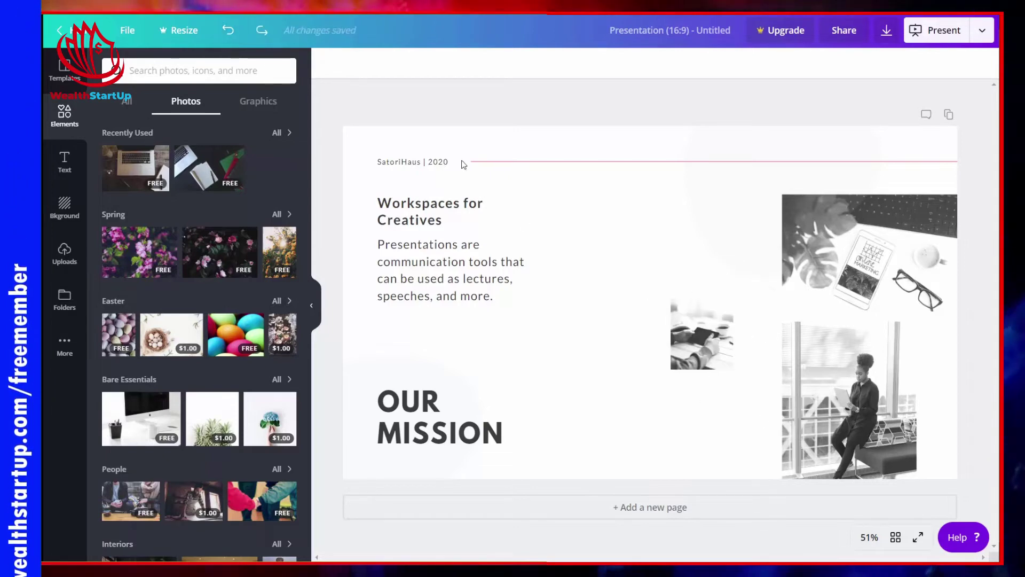
{"action": "left_click", "coordinate": [230, 32]}
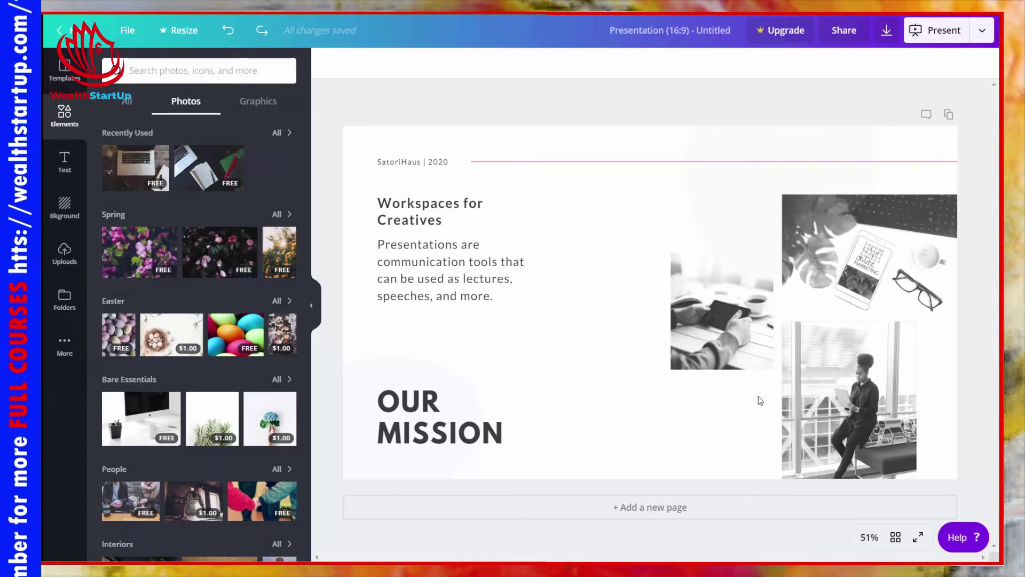
- Replace the photo of hands holding a phone with the recently used laptop photo, scaled down to sit beside the other two pictures
{"action": "left_click", "coordinate": [723, 303]}
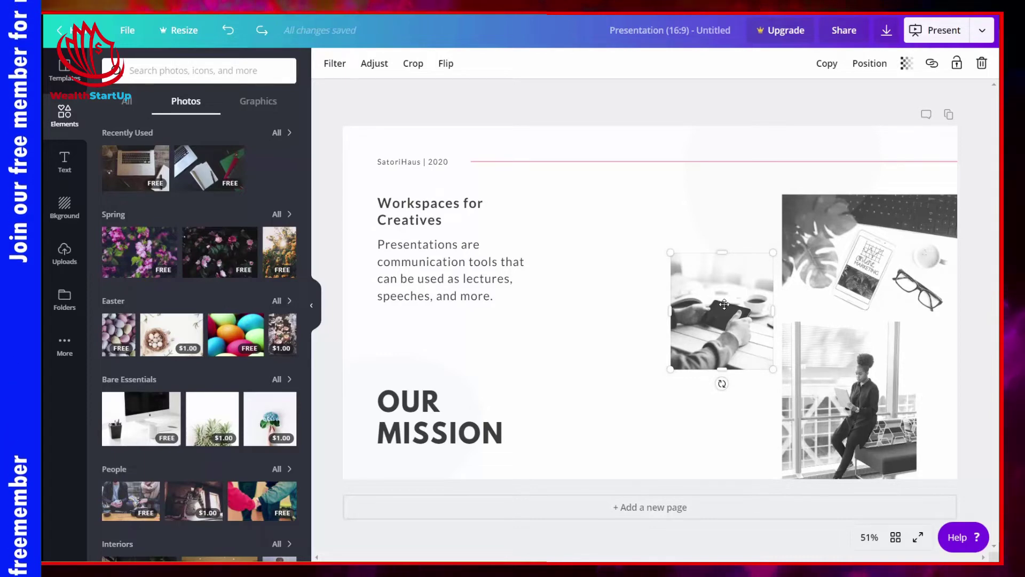
{"action": "key", "text": "Delete"}
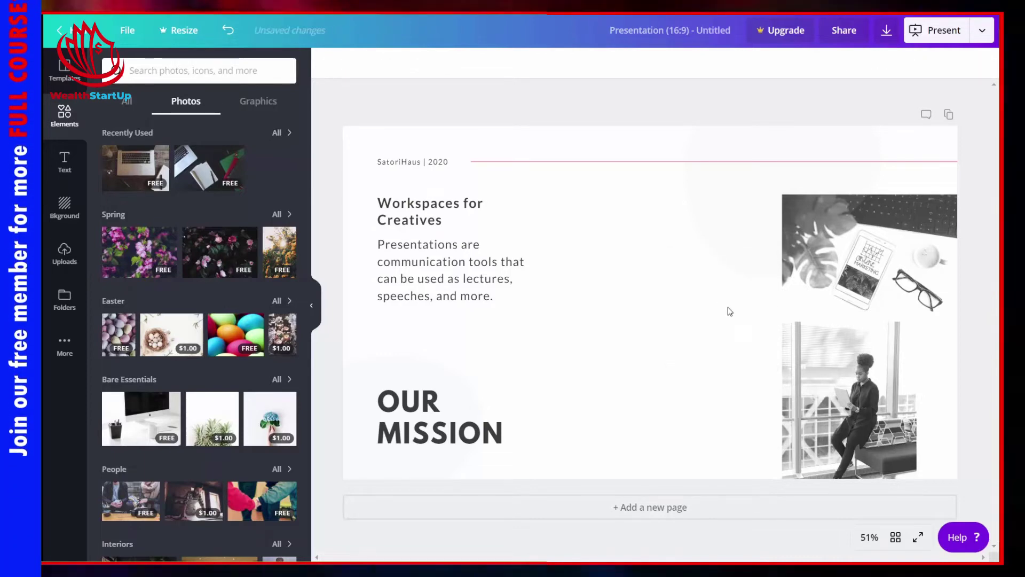
{"action": "left_click", "coordinate": [137, 170]}
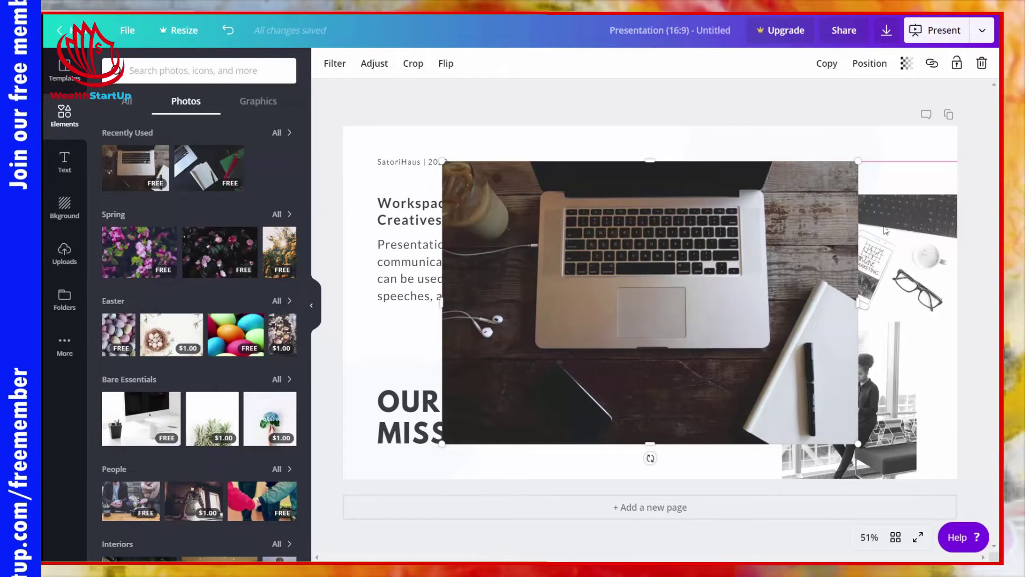
{"action": "left_click_drag", "start_coordinate": [862, 169], "coordinate": [635, 314]}
{"action": "left_click_drag", "start_coordinate": [574, 346], "coordinate": [725, 294]}
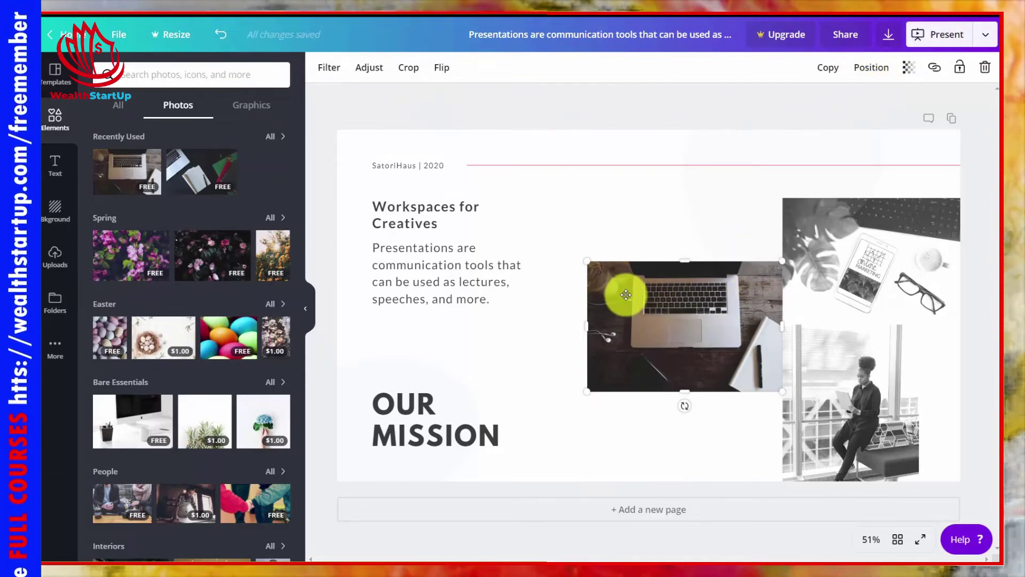
- Apply the Greyscale filter to the laptop photo
{"action": "left_click", "coordinate": [693, 242]}
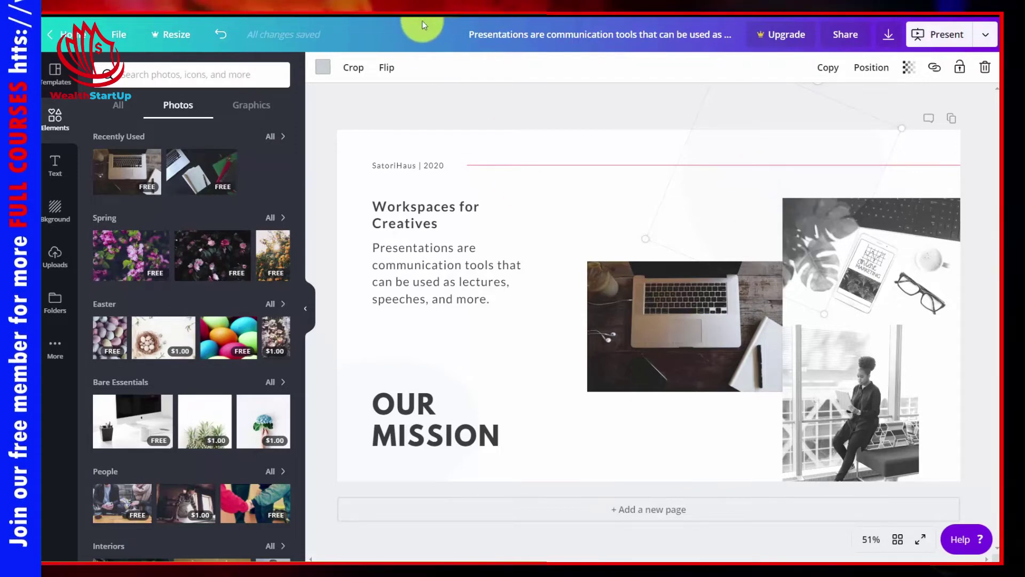
{"action": "left_click", "coordinate": [698, 308]}
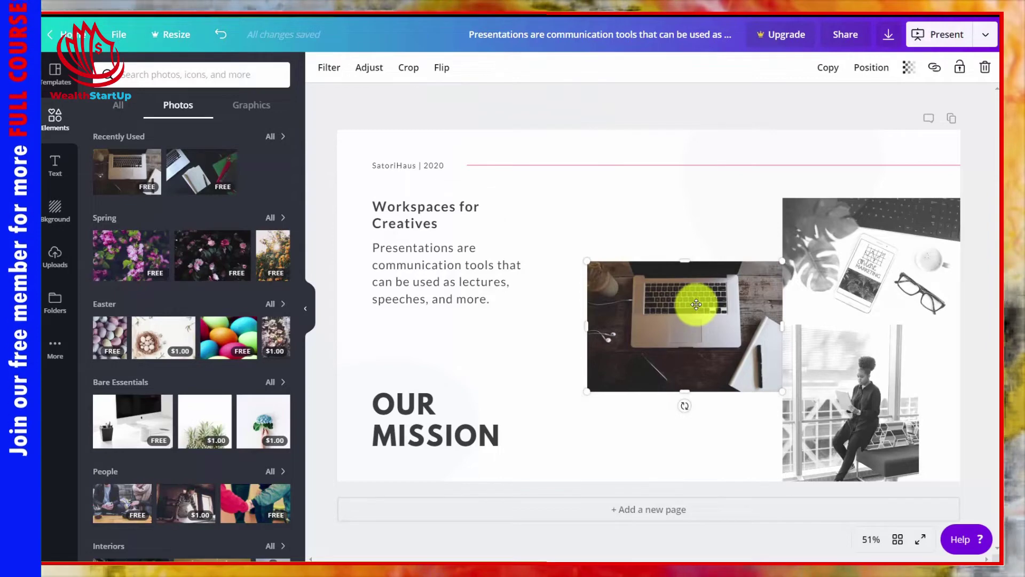
{"action": "left_click", "coordinate": [326, 68]}
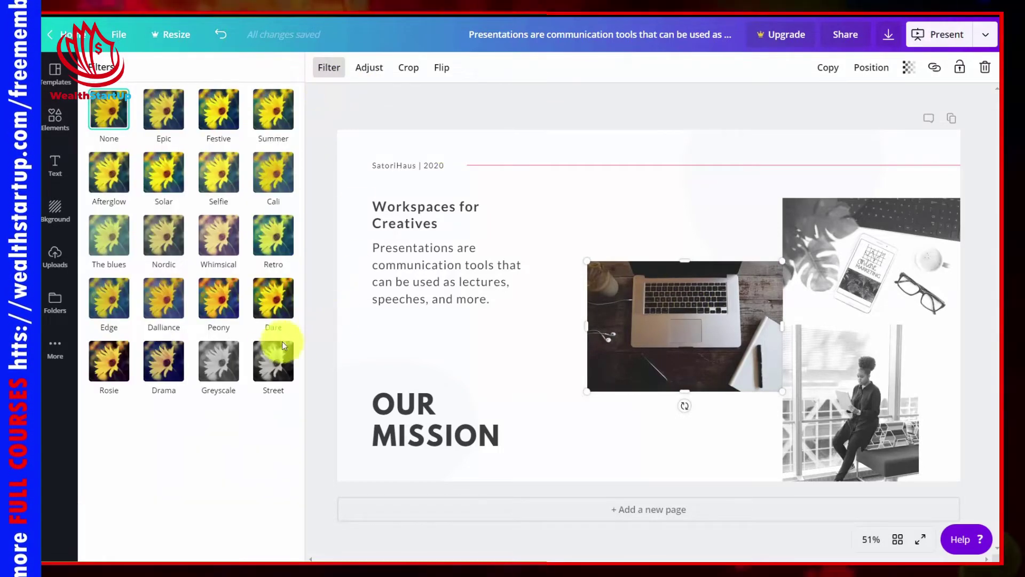
{"action": "left_click", "coordinate": [218, 357]}
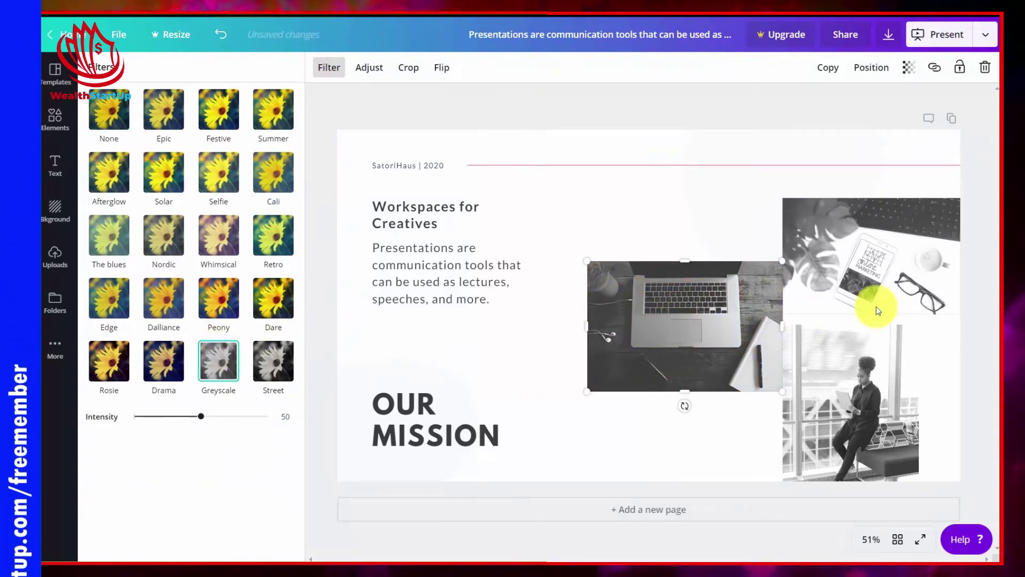
- Check the laptop photo's adjustment and crop settings without changing them, and flip the photo horizontally
{"action": "left_click", "coordinate": [376, 81]}
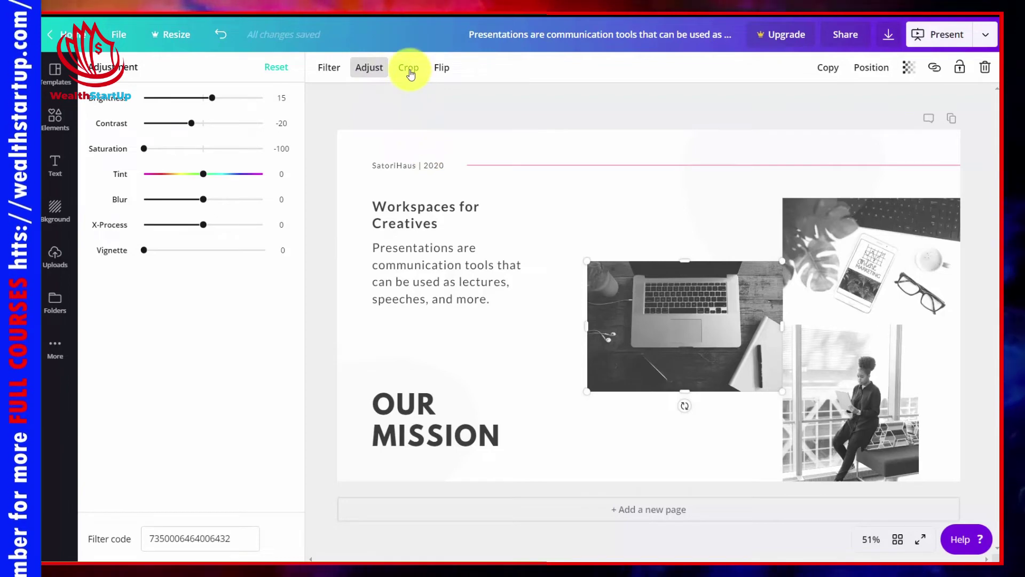
{"action": "left_click", "coordinate": [409, 68]}
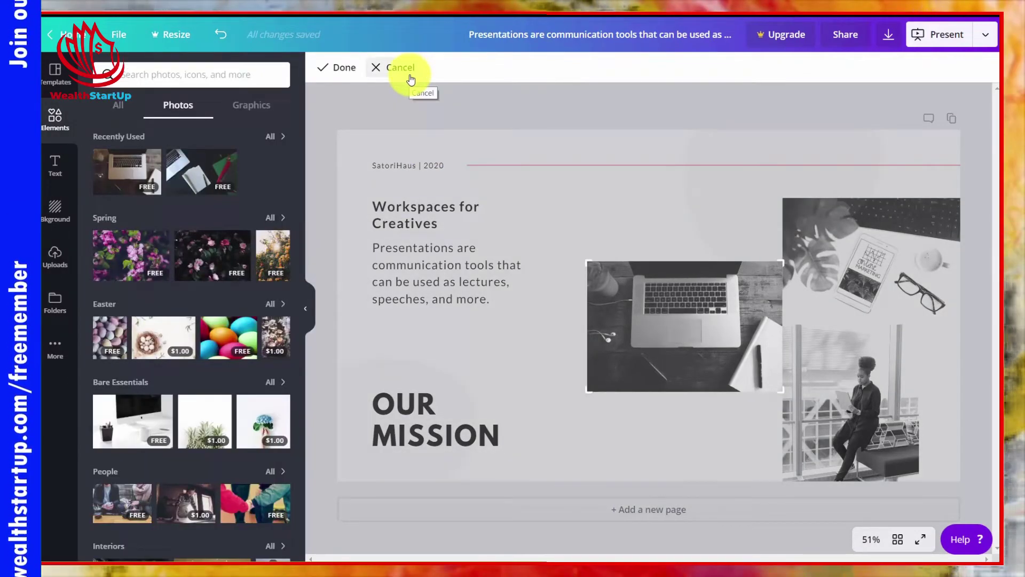
{"action": "left_click", "coordinate": [409, 76]}
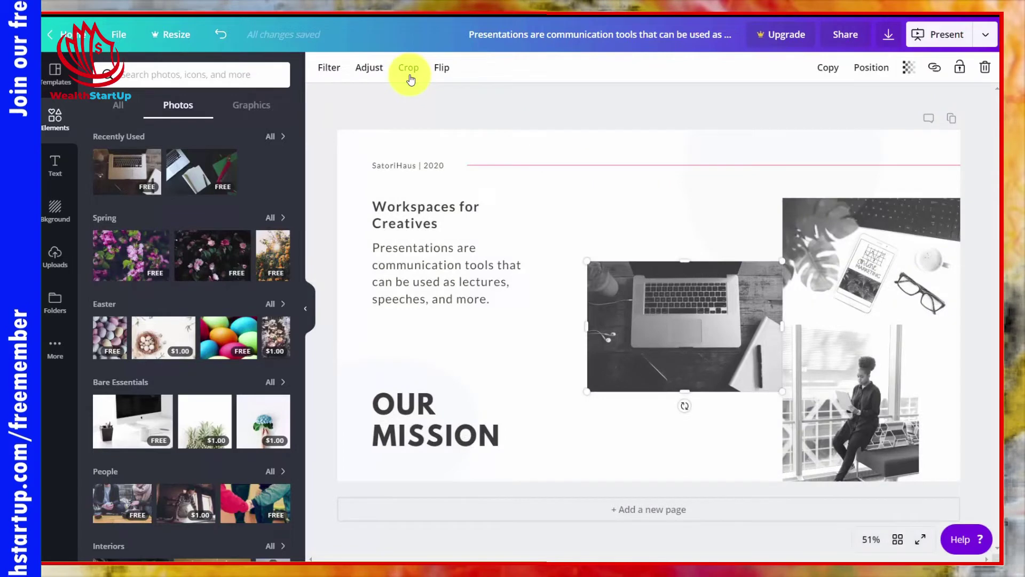
{"action": "left_click", "coordinate": [438, 74]}
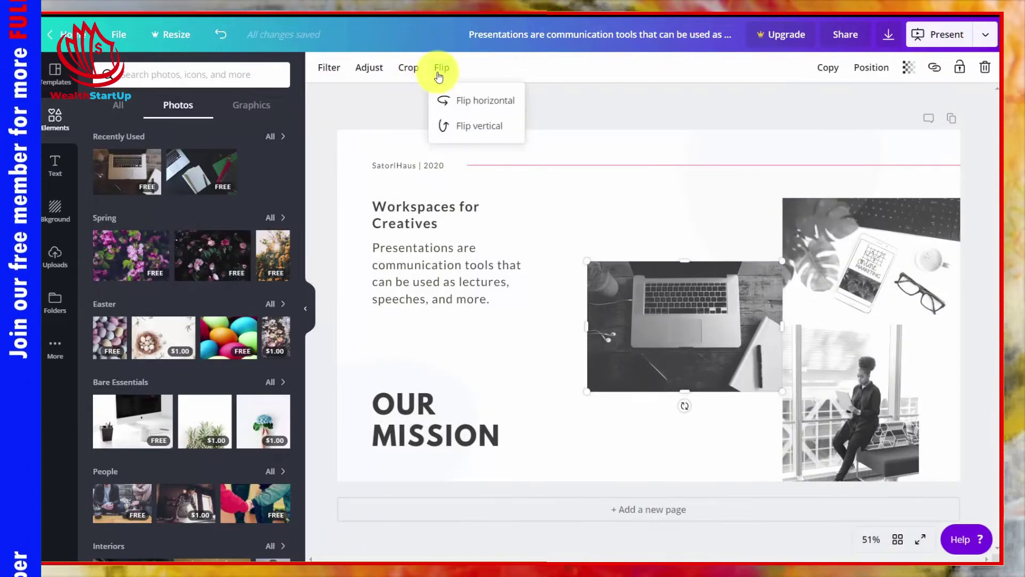
{"action": "left_click", "coordinate": [462, 104]}
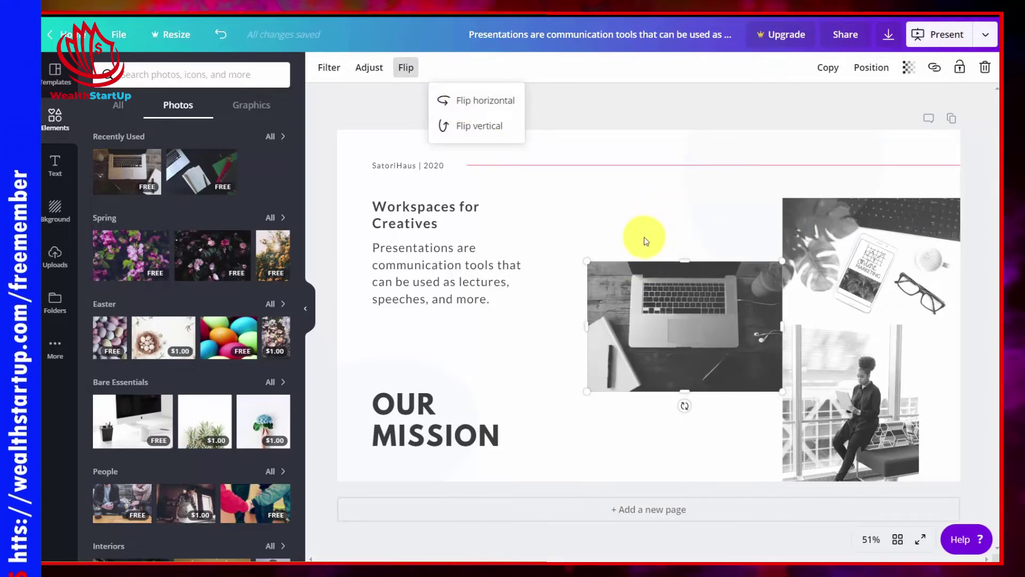
- Duplicate the laptop photo and delete the duplicate
{"action": "left_click", "coordinate": [822, 73]}
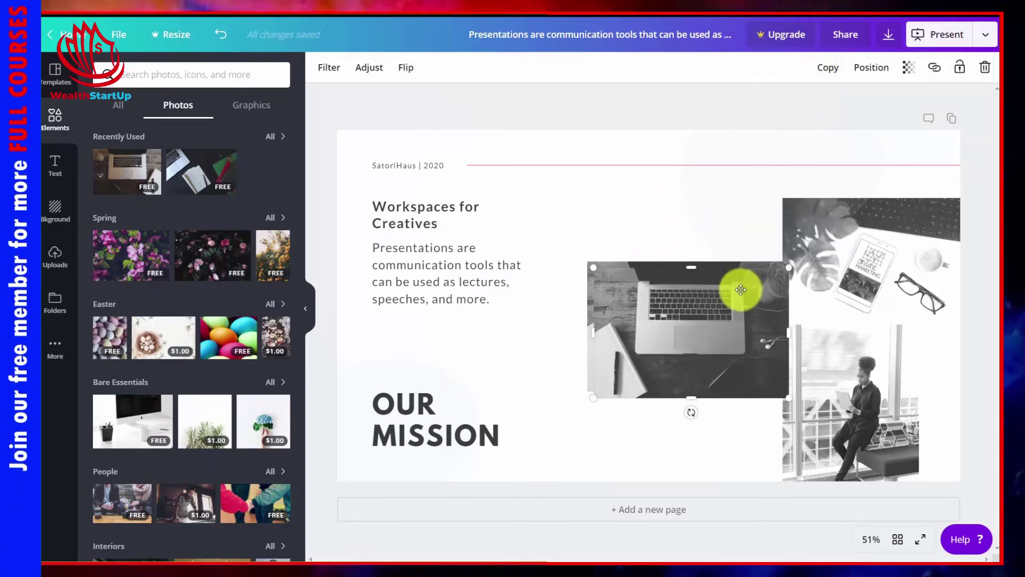
{"action": "key", "text": "Delete"}
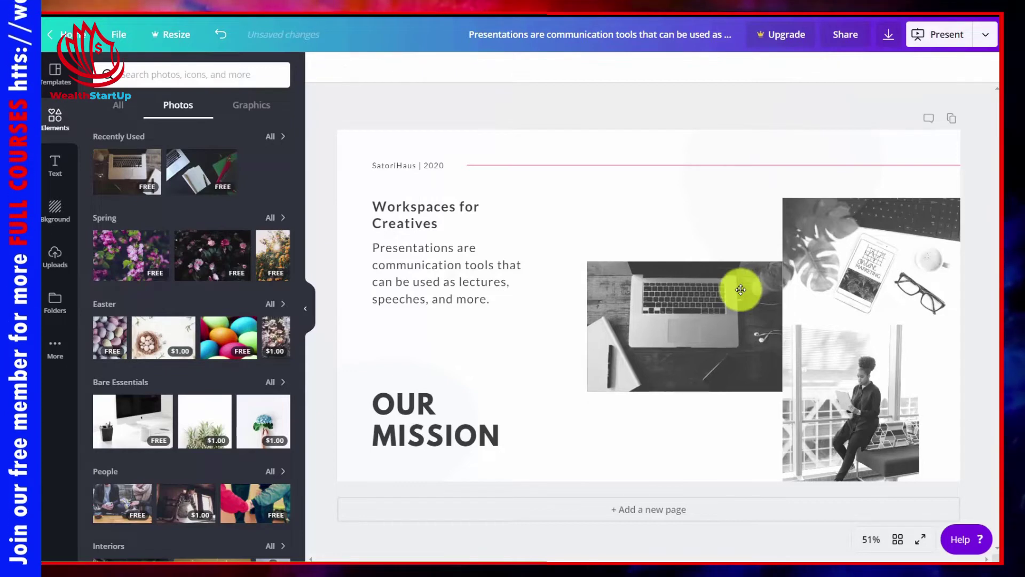
- Align the laptop photo to the top of the page and undo the alignment
{"action": "left_click", "coordinate": [695, 329]}
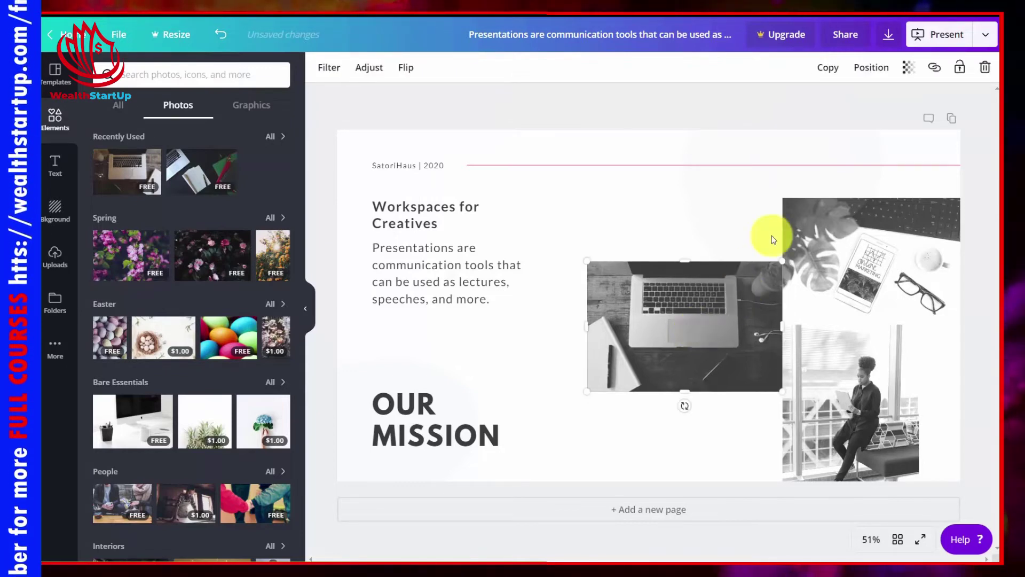
{"action": "left_click", "coordinate": [865, 71]}
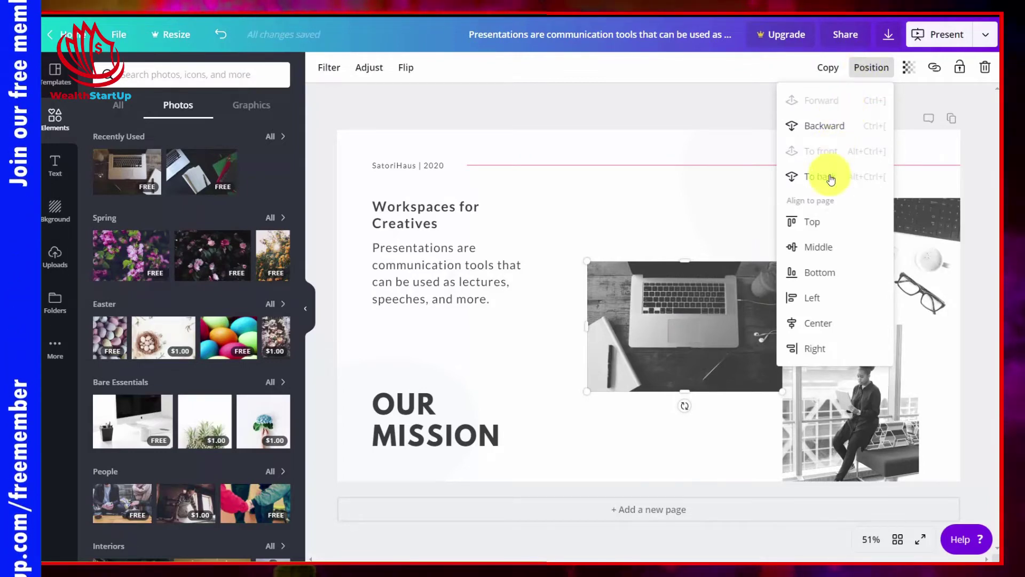
{"action": "left_click", "coordinate": [815, 226]}
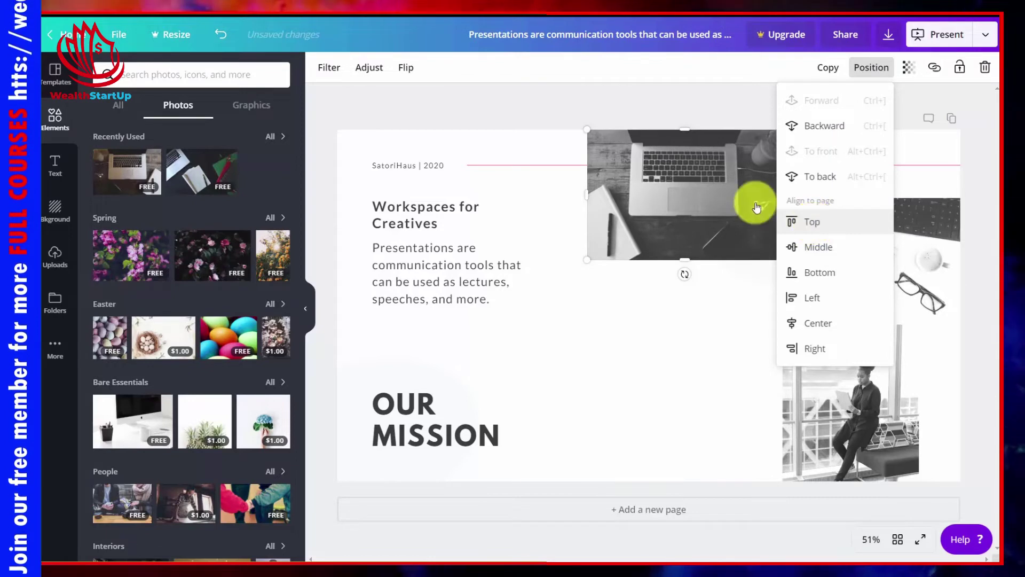
{"action": "left_click", "coordinate": [222, 36]}
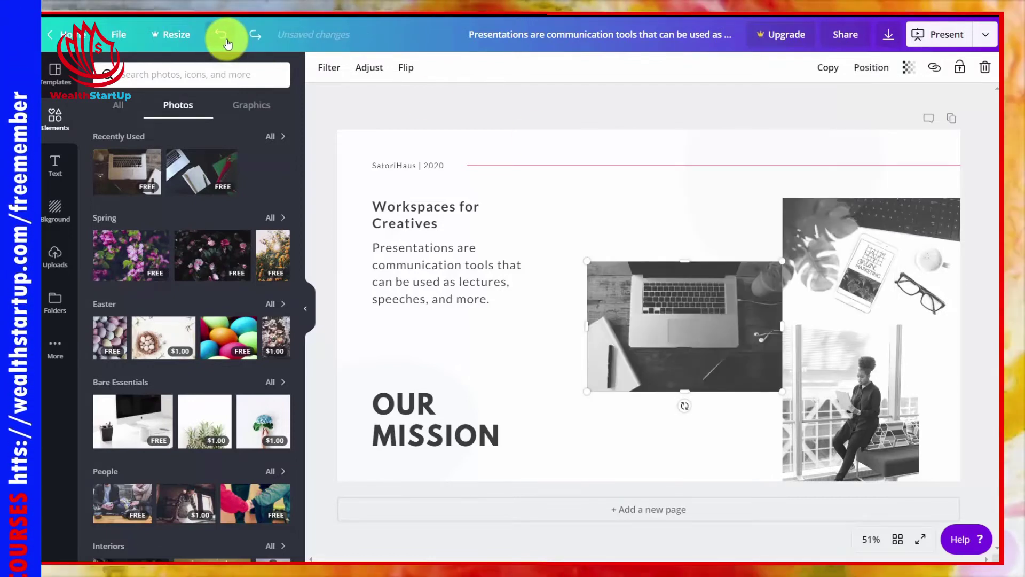
- Try out the laptop photo's transparency, return it to 100, and check the option for linking the photo to a website
{"action": "left_click", "coordinate": [909, 73]}
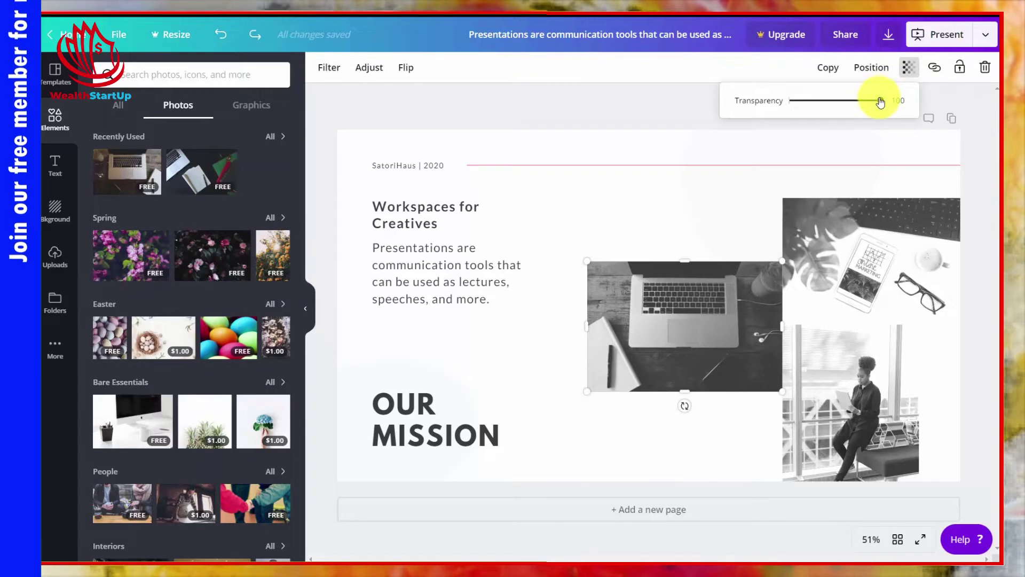
{"action": "mouse_move", "coordinate": [880, 101]}
{"action": "left_mouse_down"}
{"action": "mouse_move", "coordinate": [801, 119]}
{"action": "mouse_move", "coordinate": [833, 101]}
{"action": "mouse_move", "coordinate": [894, 98]}
{"action": "left_mouse_up"}
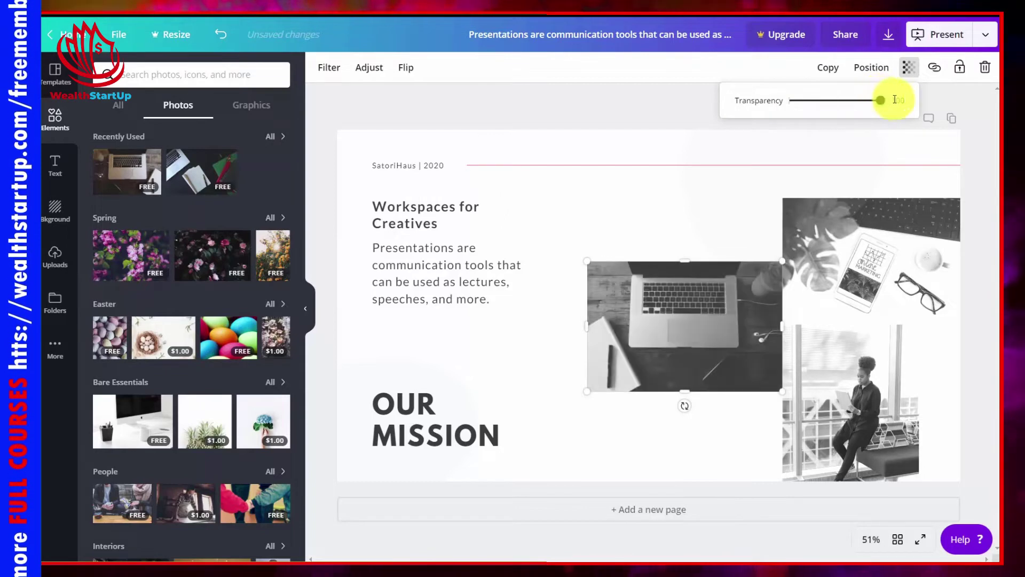
{"action": "left_click", "coordinate": [934, 71]}
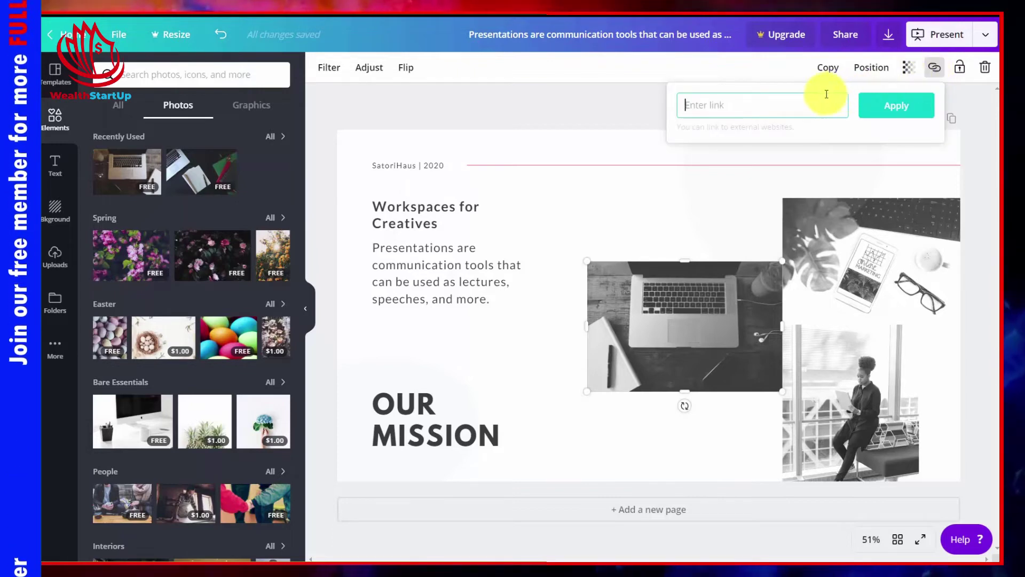
{"action": "left_click", "coordinate": [764, 107]}
{"action": "left_click", "coordinate": [652, 157]}
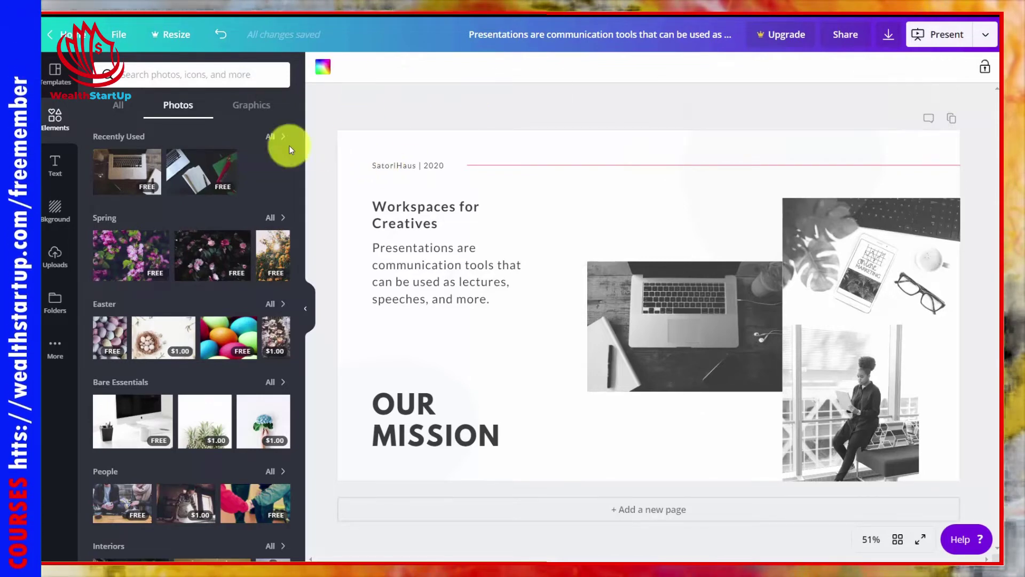
- Add a heading text box to the page and undo the addition
{"action": "left_click", "coordinate": [55, 167]}
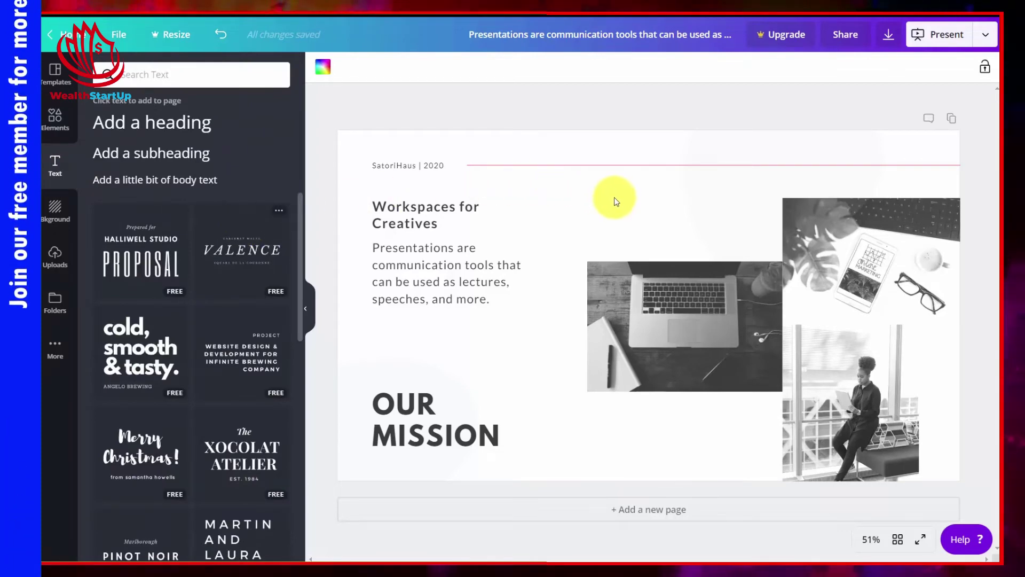
{"action": "left_click", "coordinate": [174, 127]}
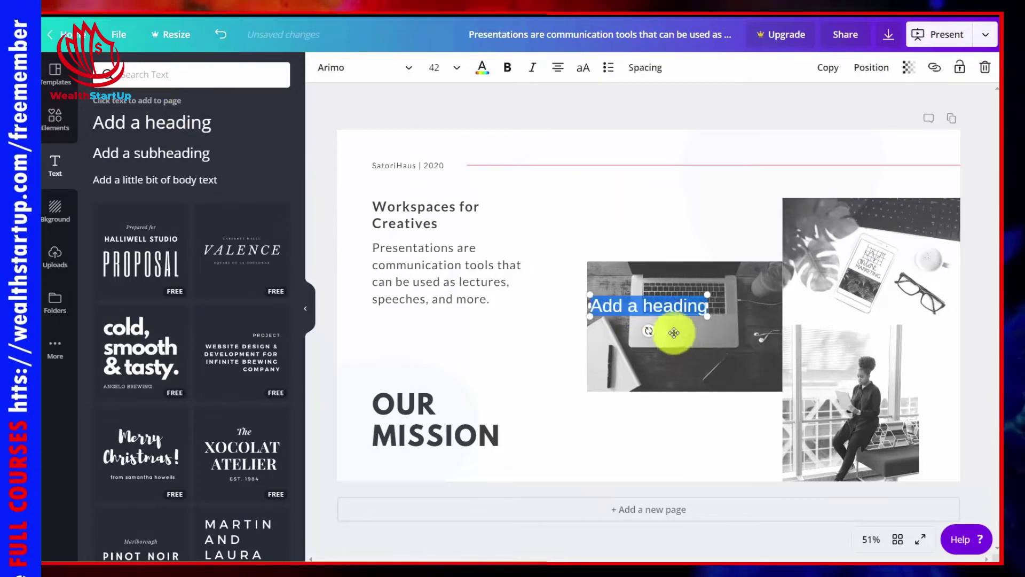
{"action": "key", "text": "ctrl+z"}
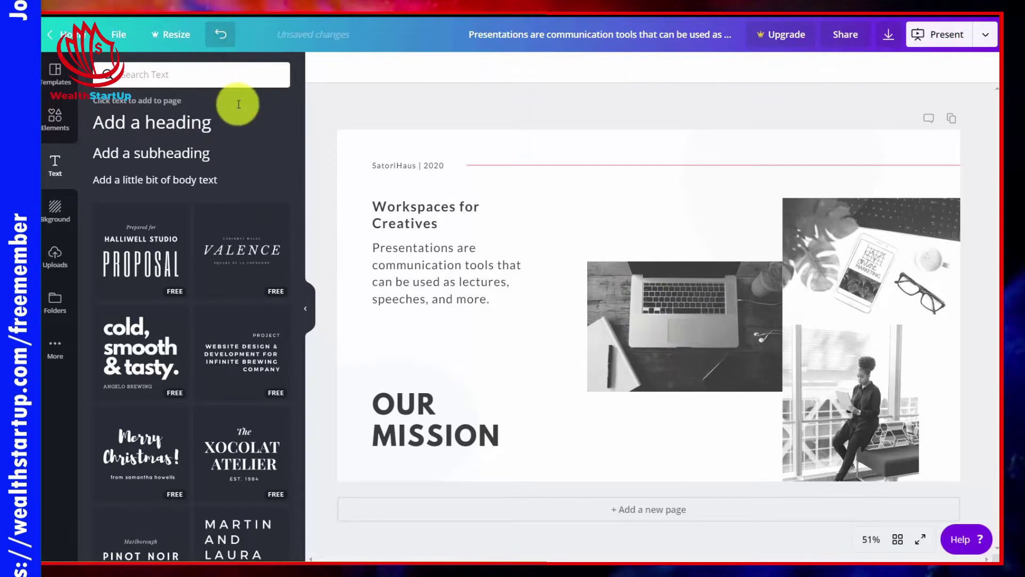
- Add the VALENCE font combination to the page and move it above the laptop photo
{"action": "left_click", "coordinate": [247, 250]}
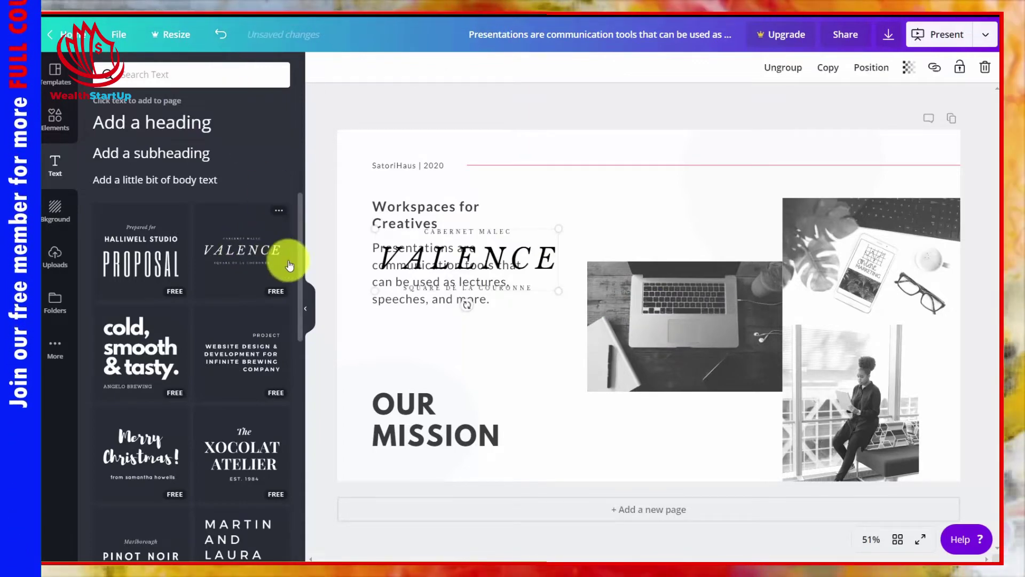
{"action": "left_click_drag", "start_coordinate": [543, 246], "coordinate": [700, 186]}
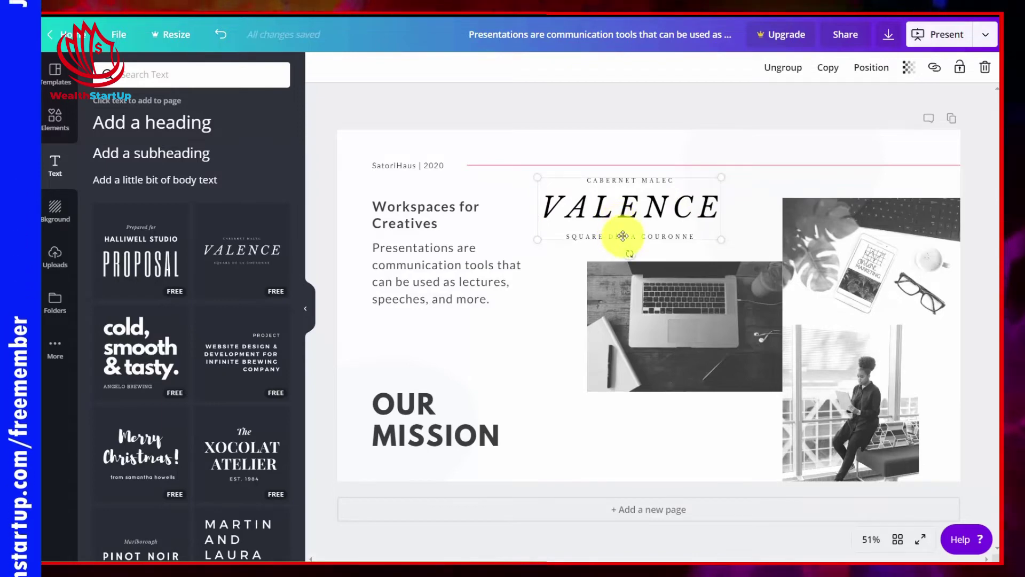
- Check the text formatting options for the VALENCE line and the "Workspaces for Creatives" heading
{"action": "left_click", "coordinate": [585, 205]}
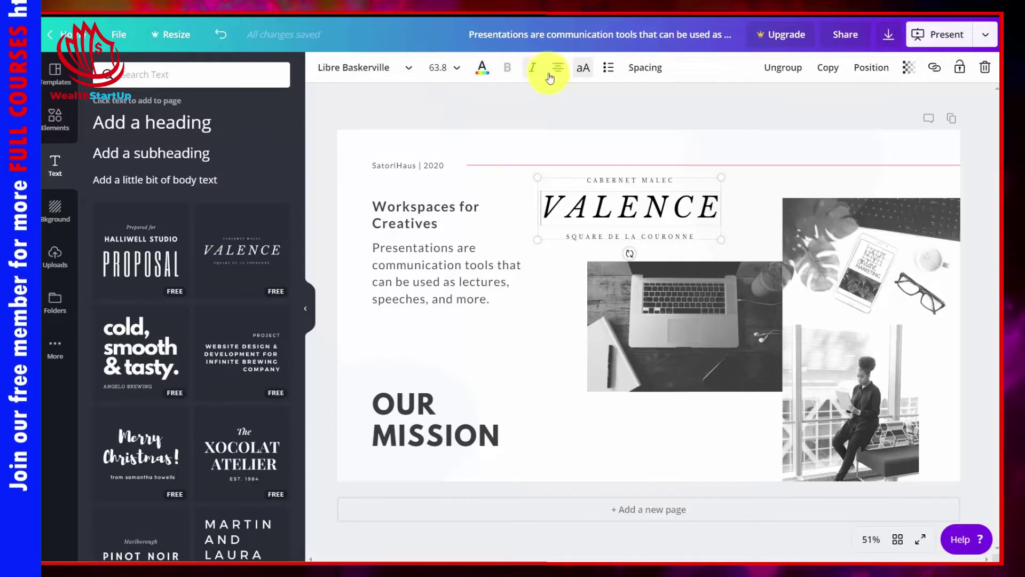
{"action": "left_click", "coordinate": [393, 208]}
{"action": "double_click", "coordinate": [394, 209]}
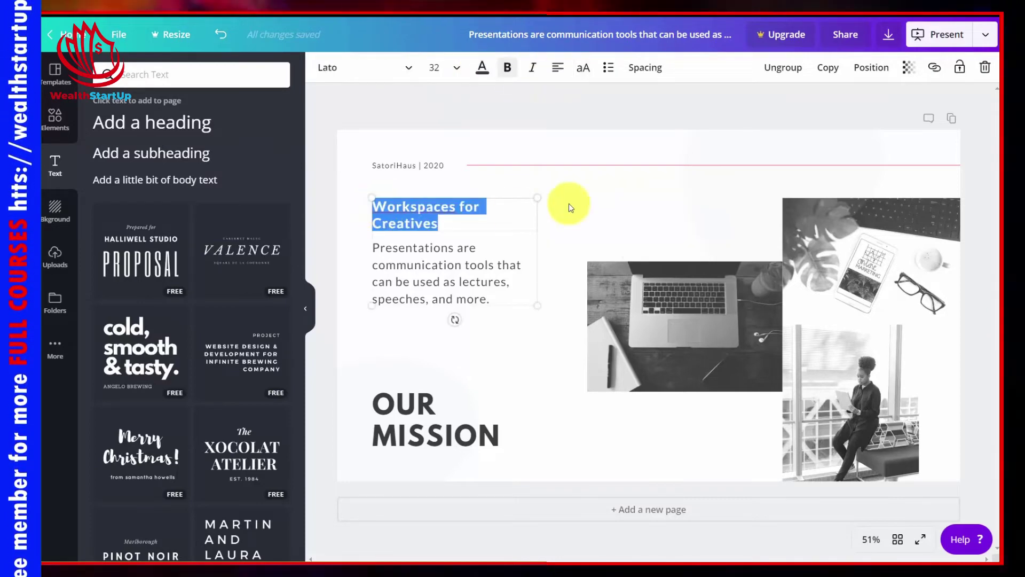
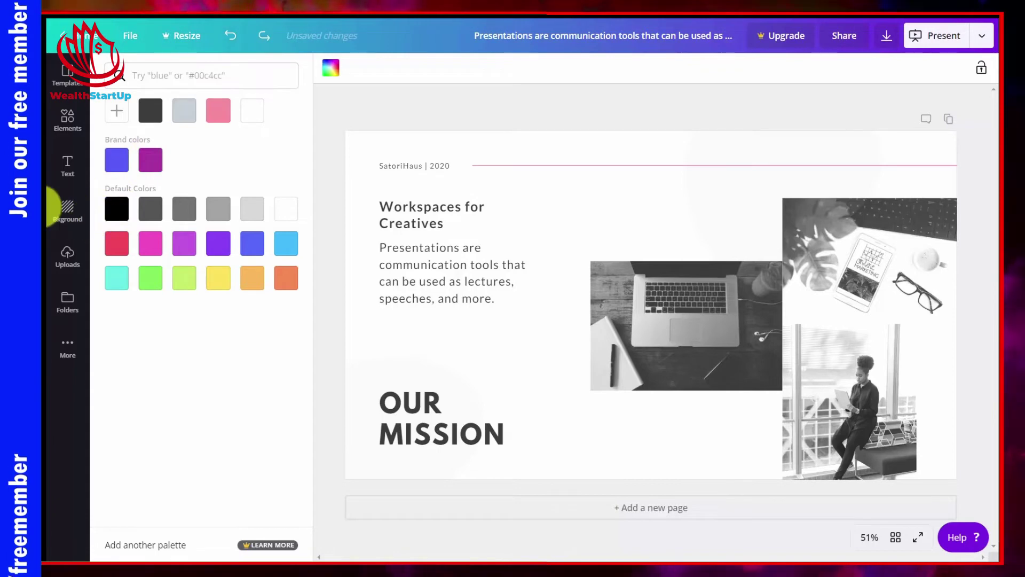
- Apply the blue hexagon pattern as the page background and recolor it pink
{"action": "left_click", "coordinate": [67, 214]}
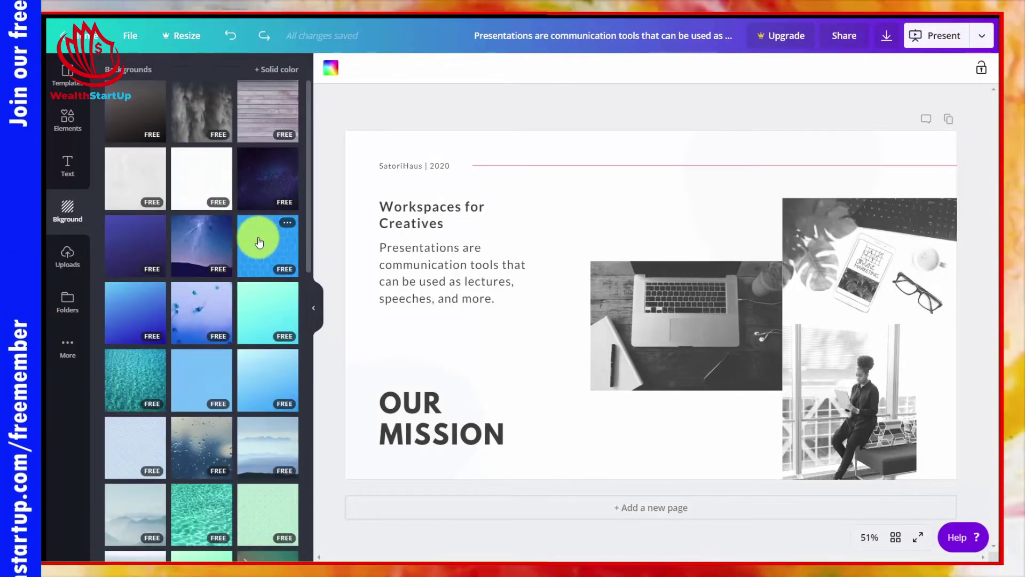
{"action": "left_click", "coordinate": [258, 242]}
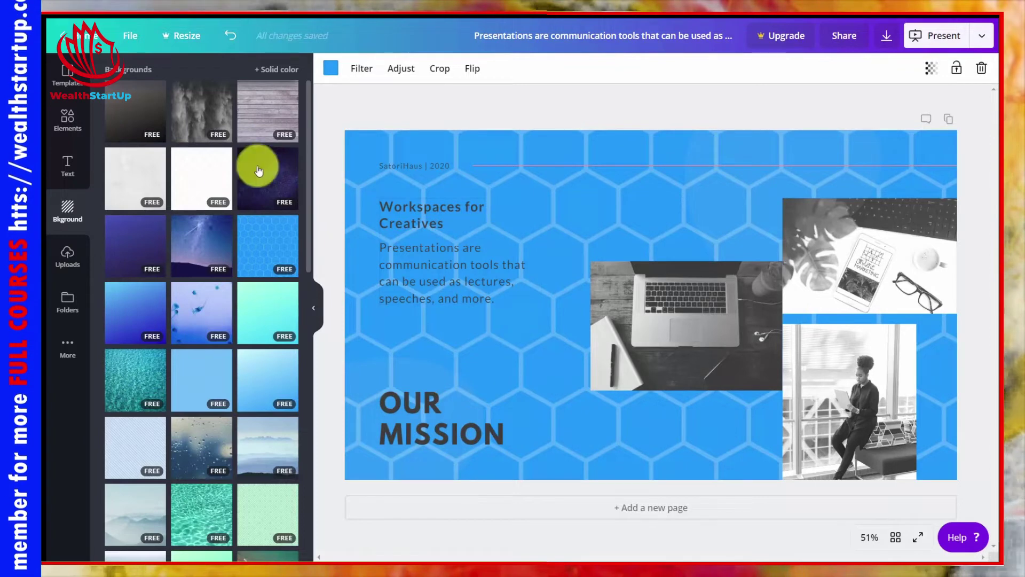
{"action": "left_click", "coordinate": [331, 68]}
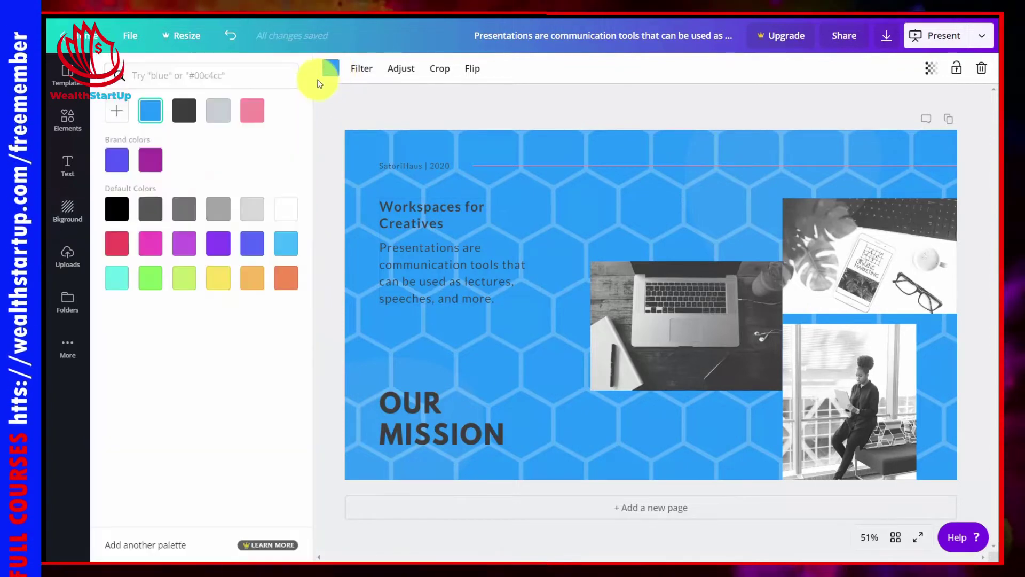
{"action": "left_click", "coordinate": [252, 116]}
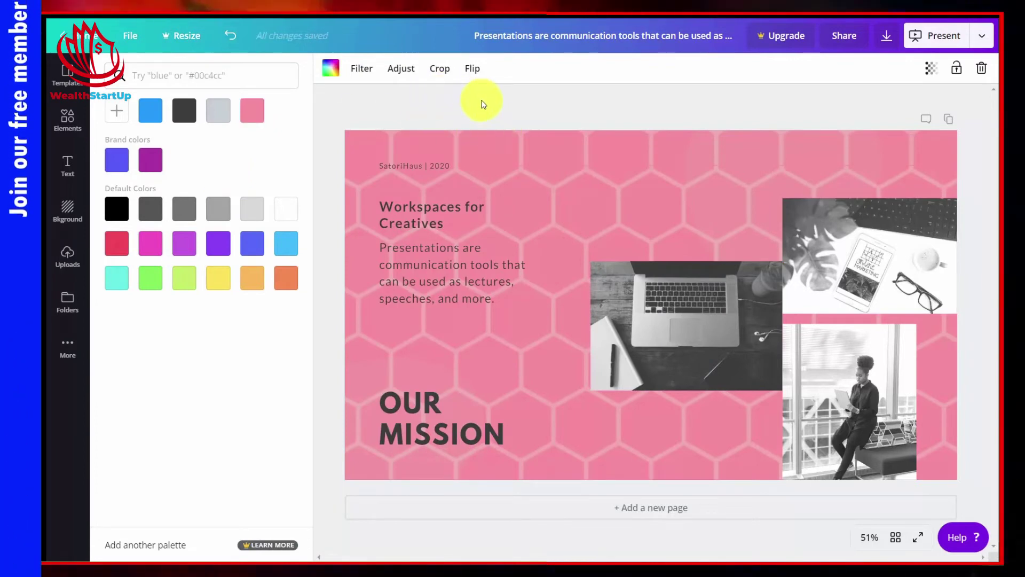
- Keep the hexagon background's transparency at 100 and try the Greyscale and Street filters on it
{"action": "left_click", "coordinate": [932, 71]}
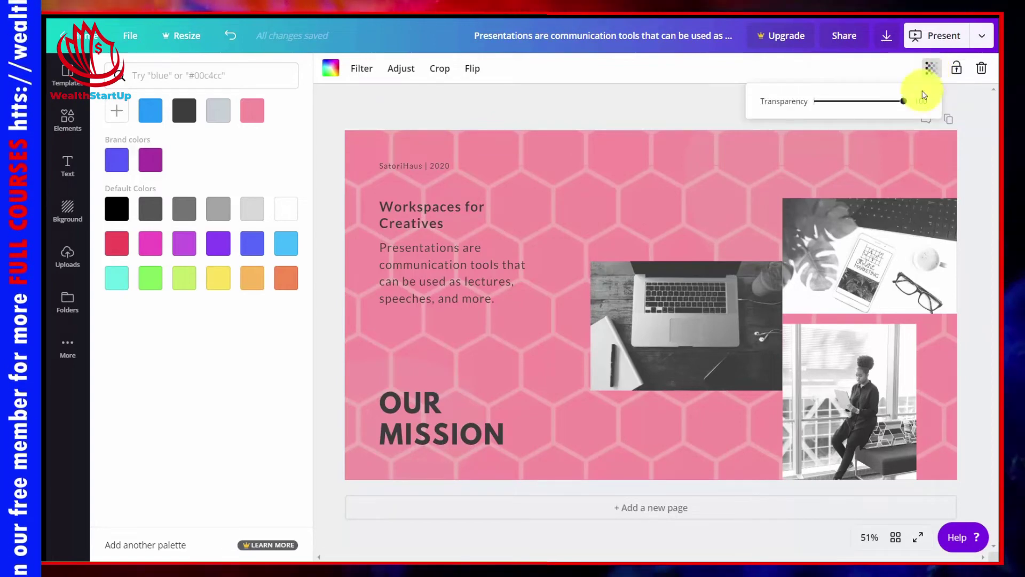
{"action": "mouse_move", "coordinate": [903, 103]}
{"action": "left_mouse_down"}
{"action": "mouse_move", "coordinate": [817, 105]}
{"action": "mouse_move", "coordinate": [917, 100]}
{"action": "left_mouse_up"}
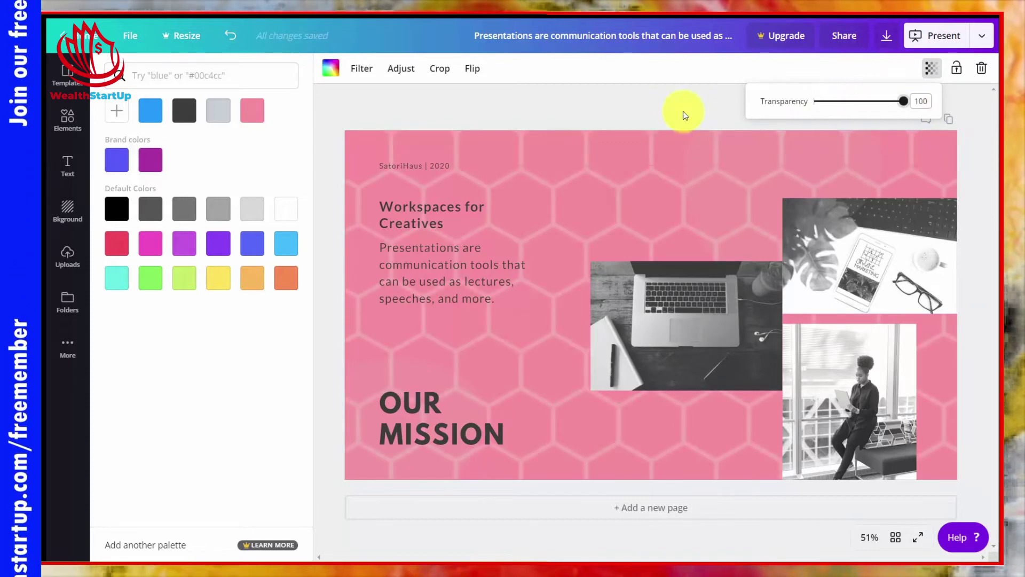
{"action": "left_click", "coordinate": [362, 71]}
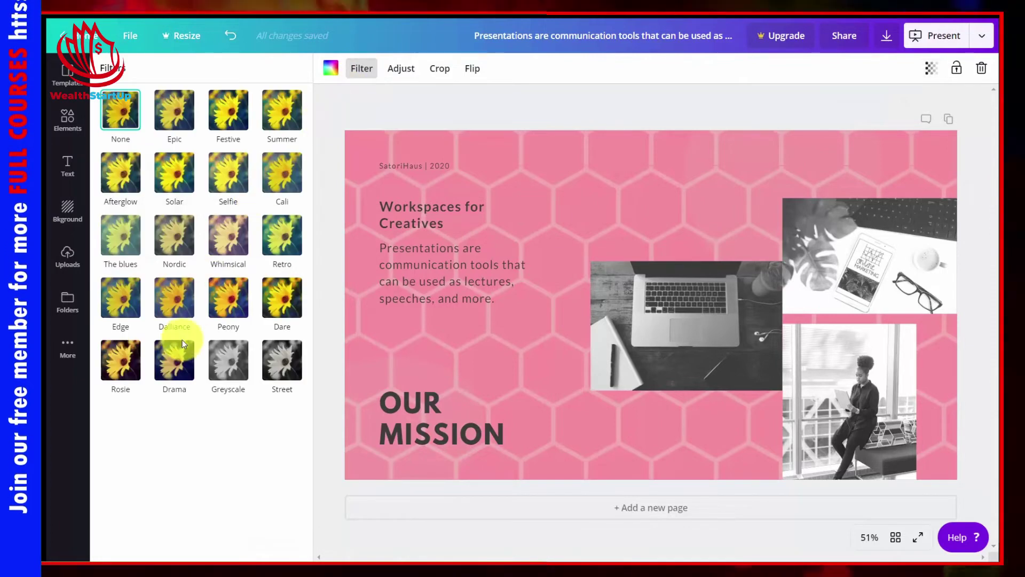
{"action": "left_click", "coordinate": [228, 369]}
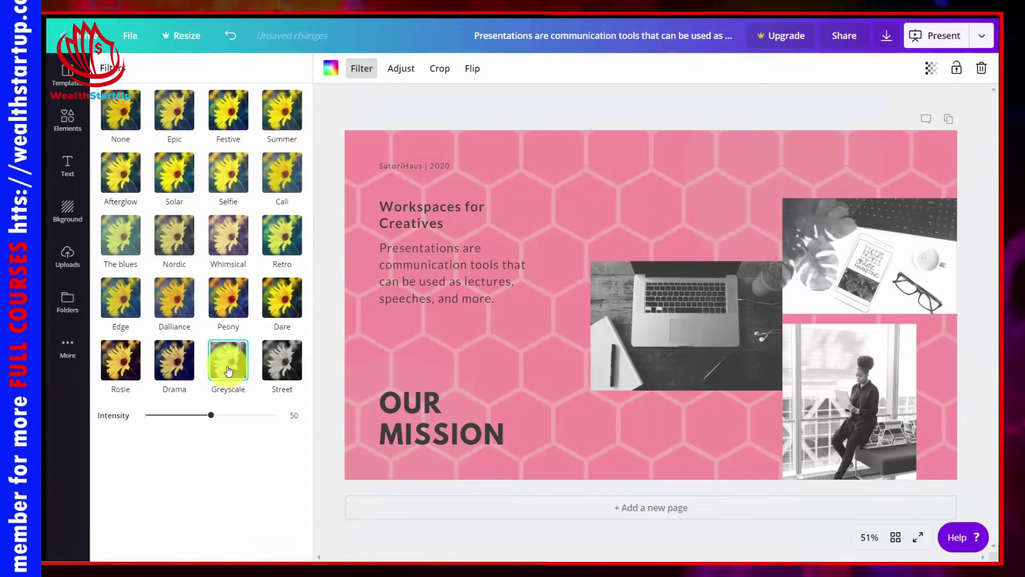
{"action": "left_click", "coordinate": [273, 371]}
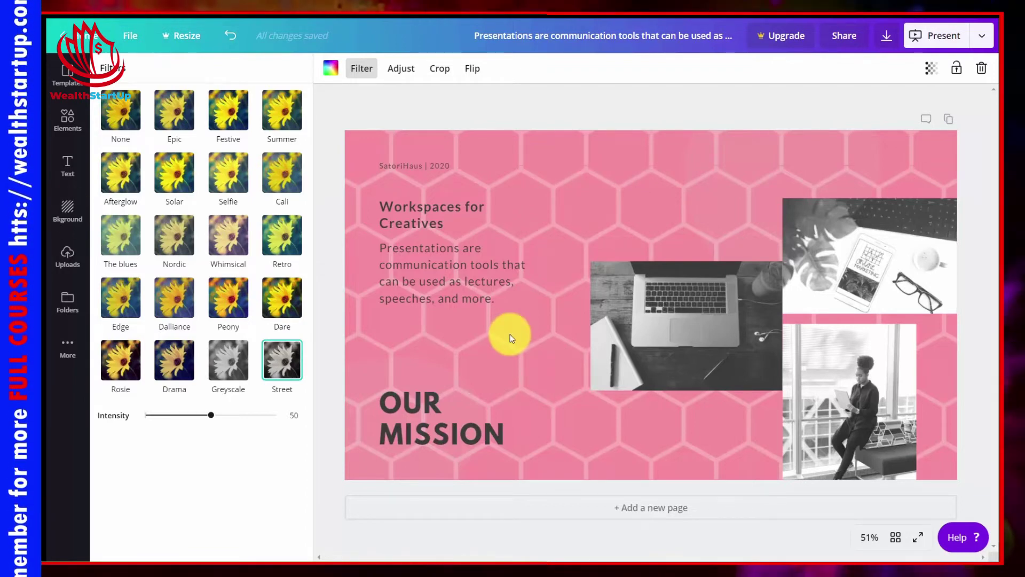
{"action": "left_click", "coordinate": [524, 386]}
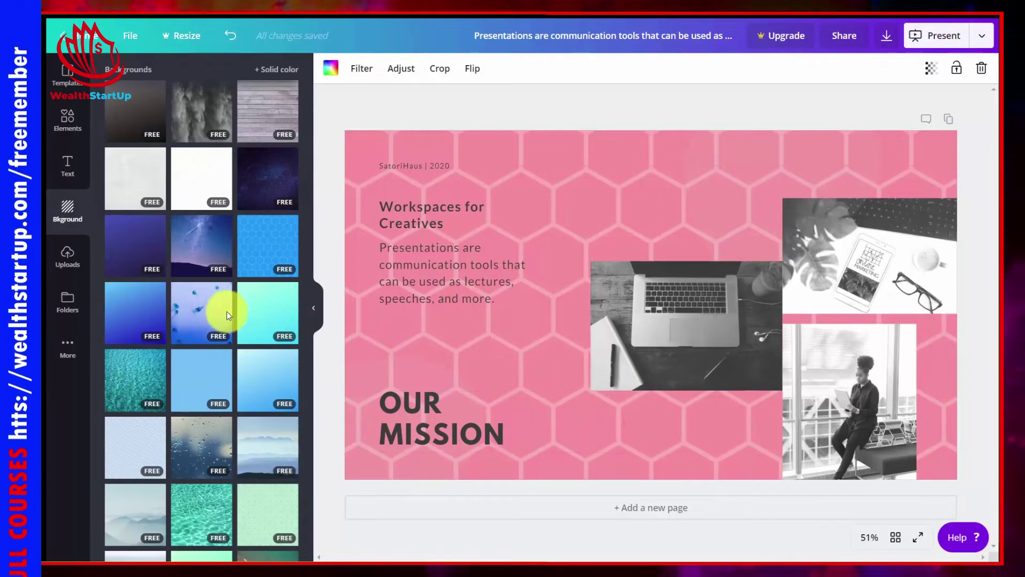
- Replace the page background with the blue gradient and delete the laptop photo
{"action": "left_click", "coordinate": [154, 317]}
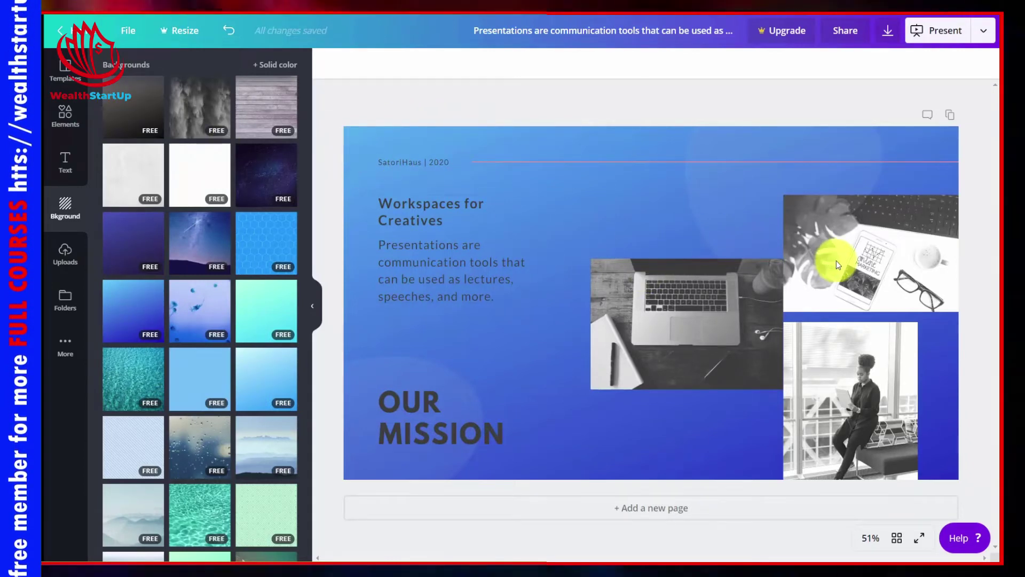
{"action": "left_click", "coordinate": [834, 236]}
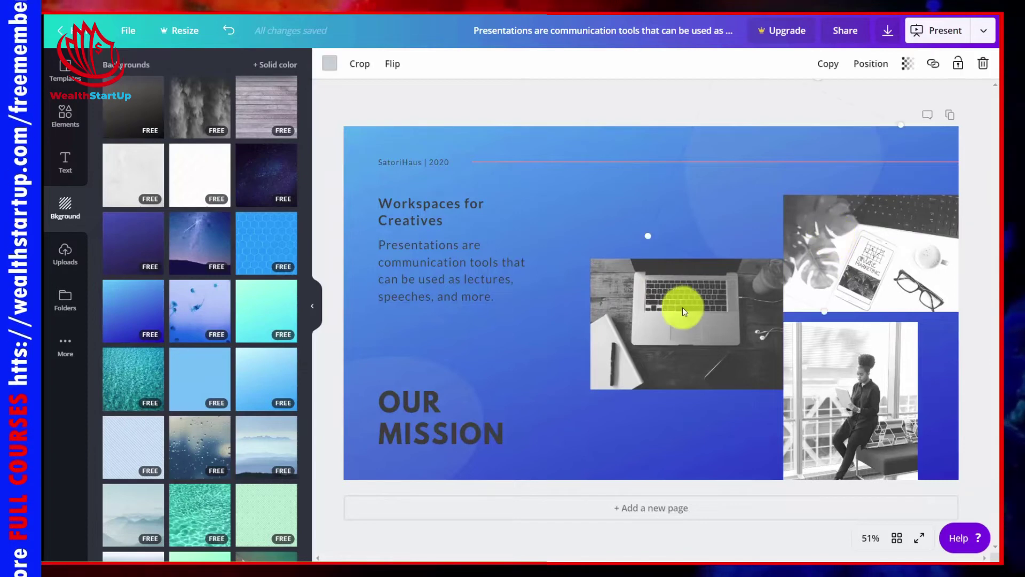
{"action": "left_click", "coordinate": [638, 306]}
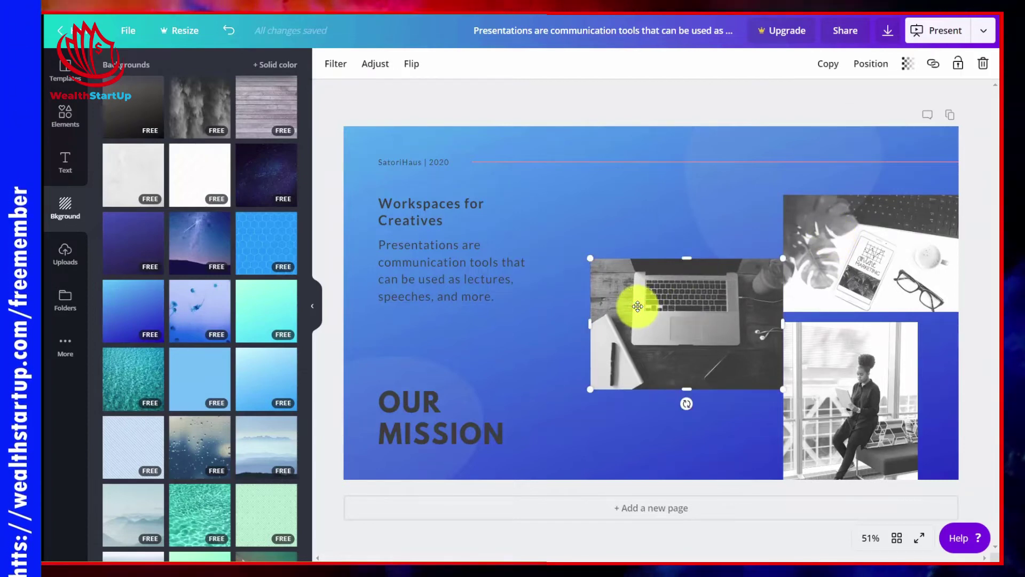
{"action": "key", "text": "Delete"}
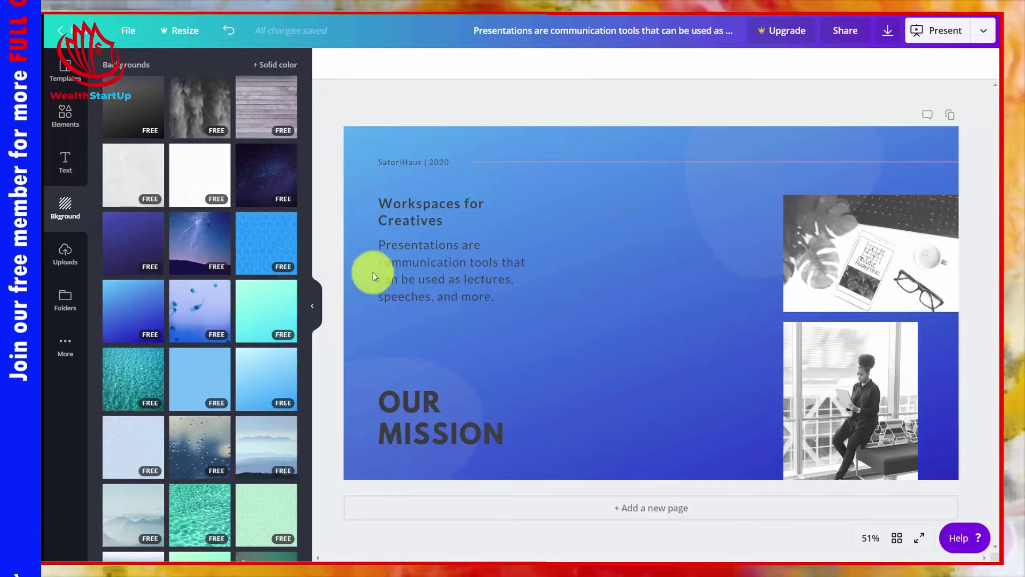
- Upload the product images and place the two-book picture, scaled down, between the text and the photos
{"action": "left_click", "coordinate": [62, 252]}
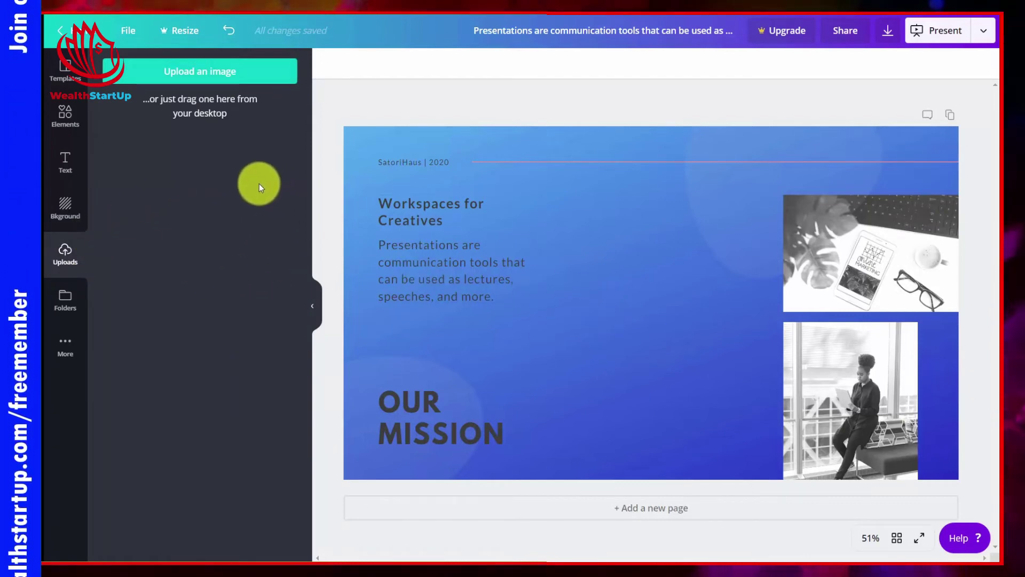
{"action": "left_click", "coordinate": [197, 80]}
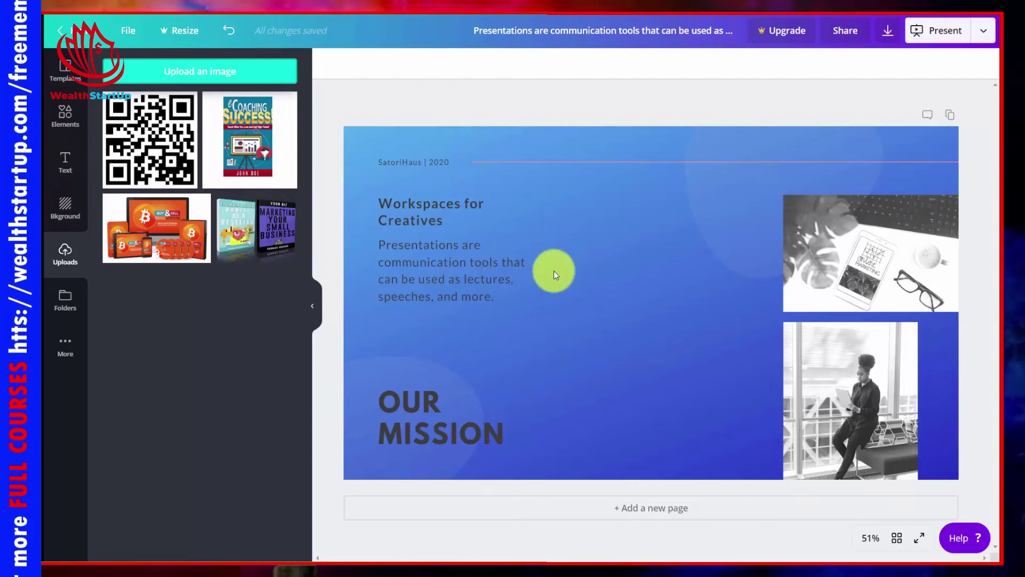
{"action": "left_click", "coordinate": [233, 221]}
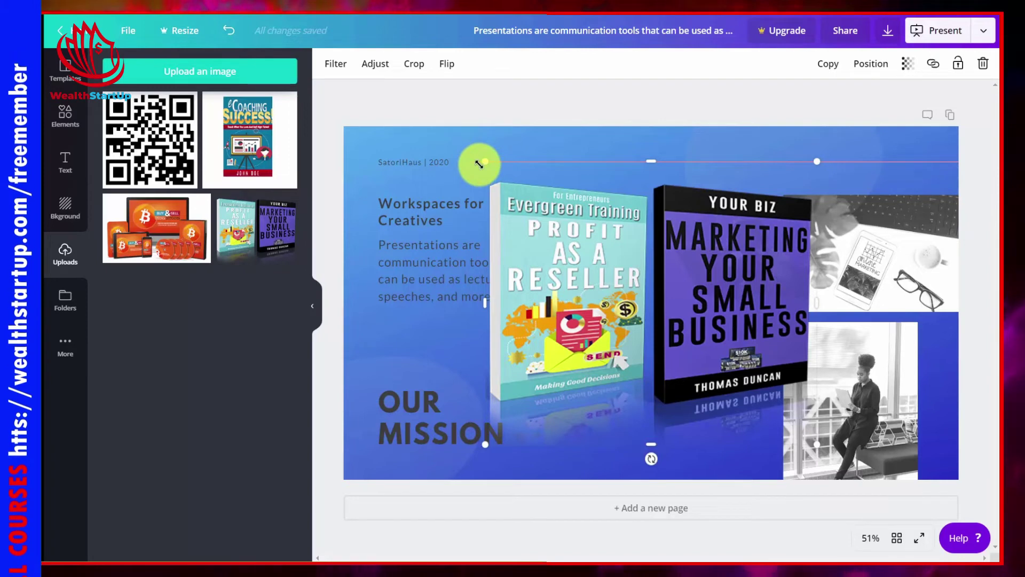
{"action": "left_click_drag", "start_coordinate": [474, 168], "coordinate": [538, 204]}
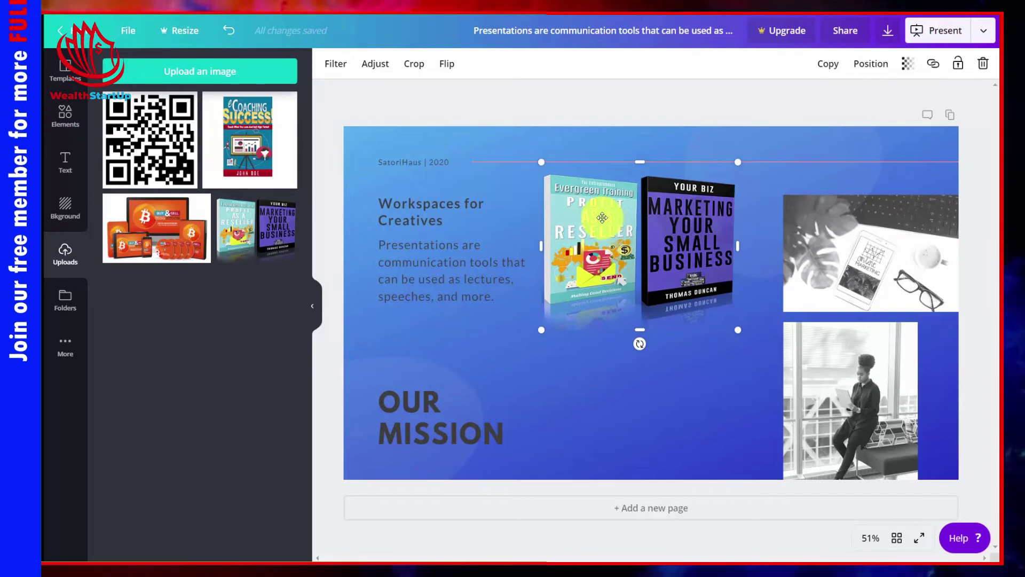
- Try the Summer and Solar filters on the two-book picture and apply the Whimsical filter
{"action": "left_click", "coordinate": [333, 68]}
{"action": "left_click", "coordinate": [288, 113]}
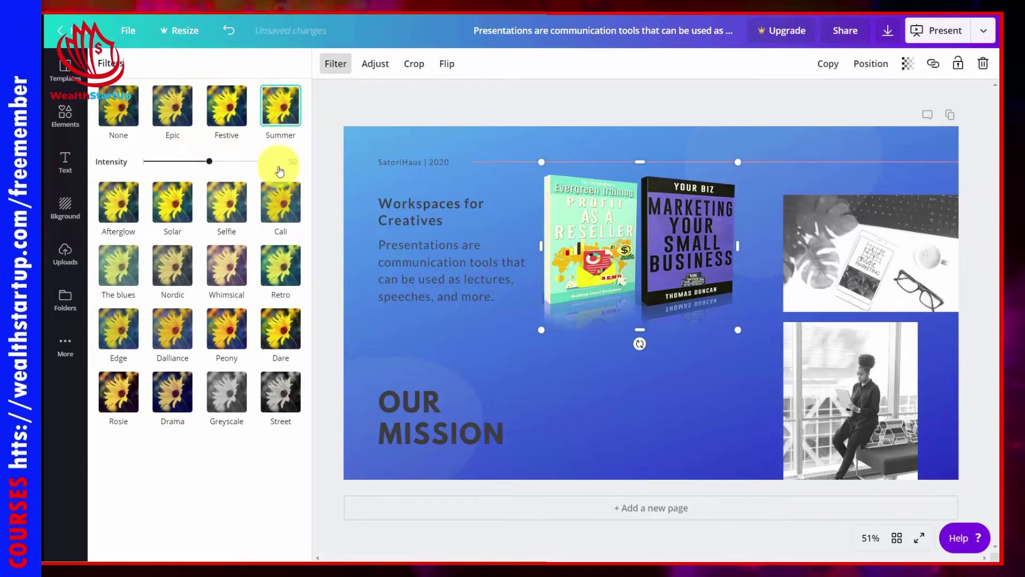
{"action": "left_click", "coordinate": [173, 205]}
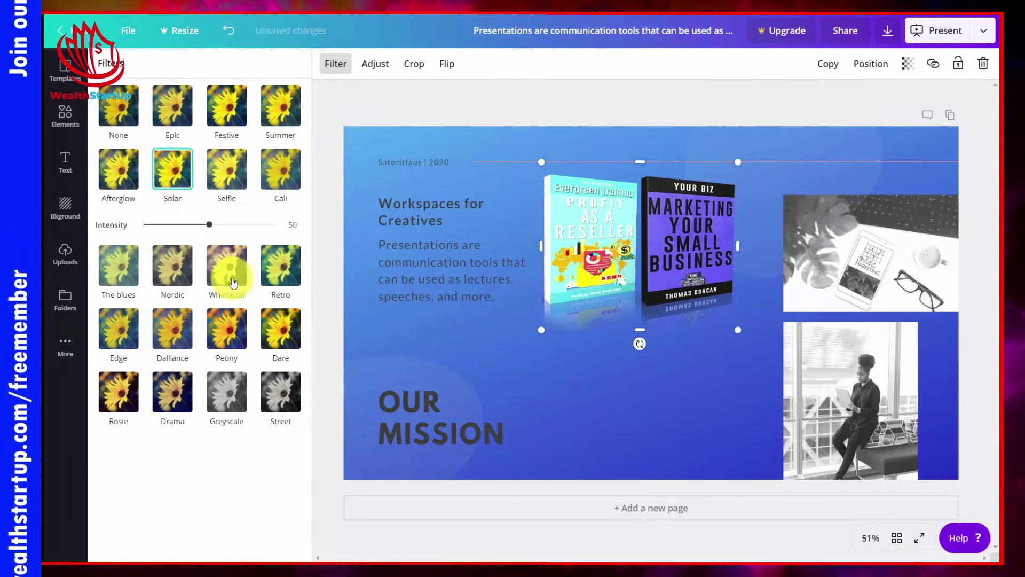
{"action": "left_click", "coordinate": [226, 269]}
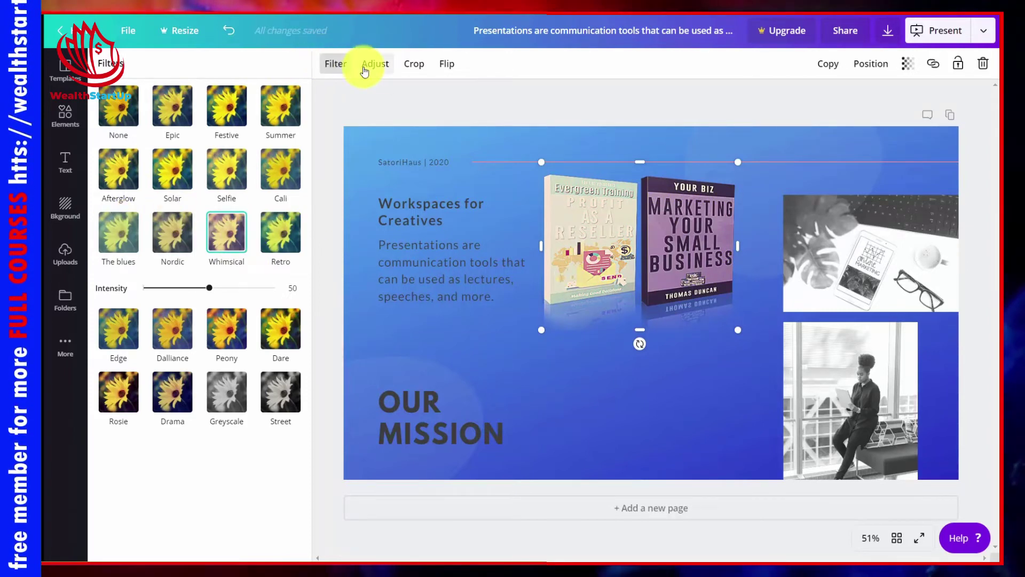
- Place the eCoaching Success book cover below the two-book picture and check its option for linking to a website
{"action": "left_click", "coordinate": [65, 252]}
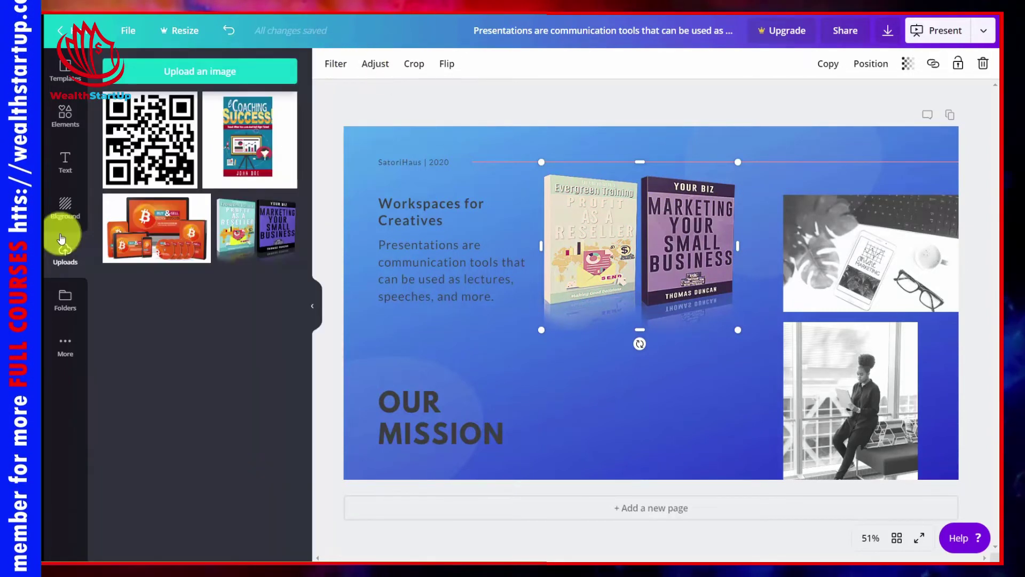
{"action": "left_click", "coordinate": [243, 140]}
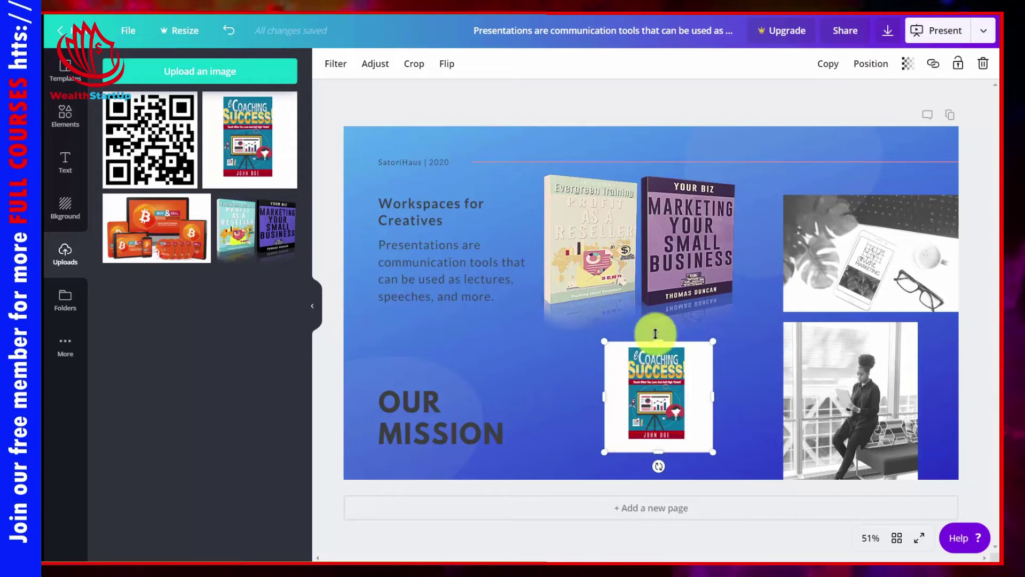
{"action": "left_click", "coordinate": [931, 64]}
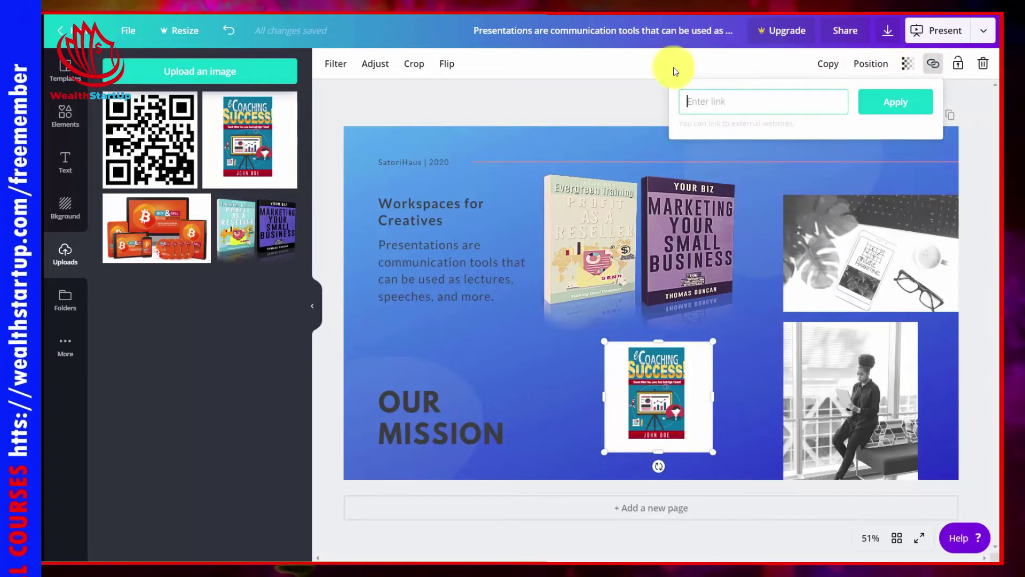
{"action": "left_click", "coordinate": [659, 123]}
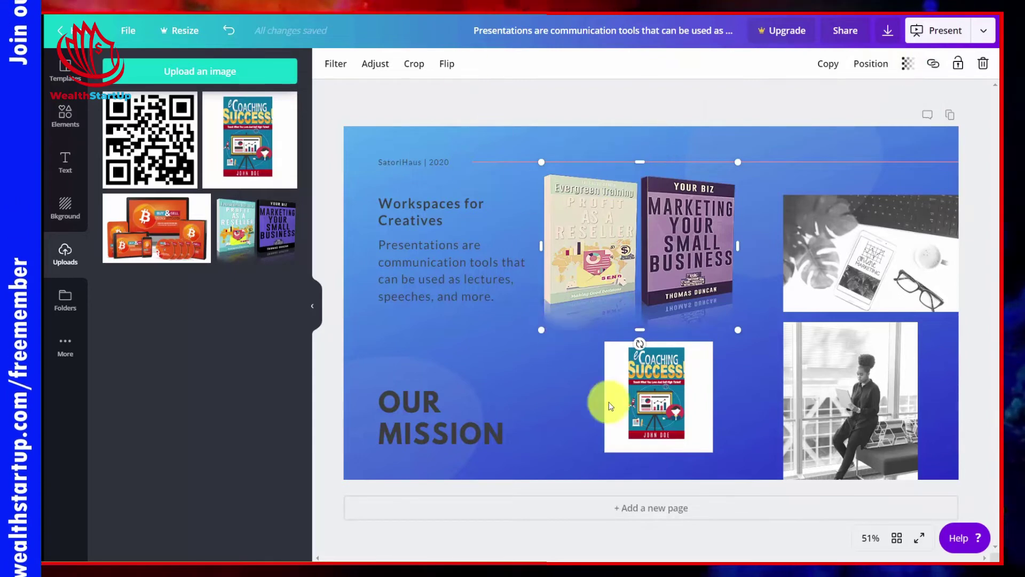
- Rotate the two-book picture slightly clockwise
{"action": "left_click_drag", "start_coordinate": [641, 353], "coordinate": [643, 372]}
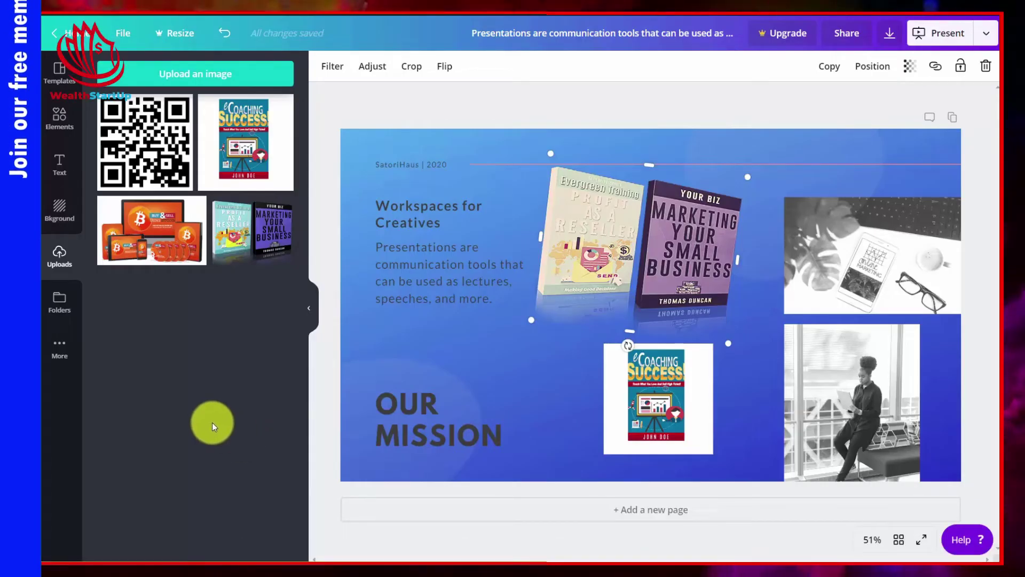
{"action": "left_click", "coordinate": [607, 240]}
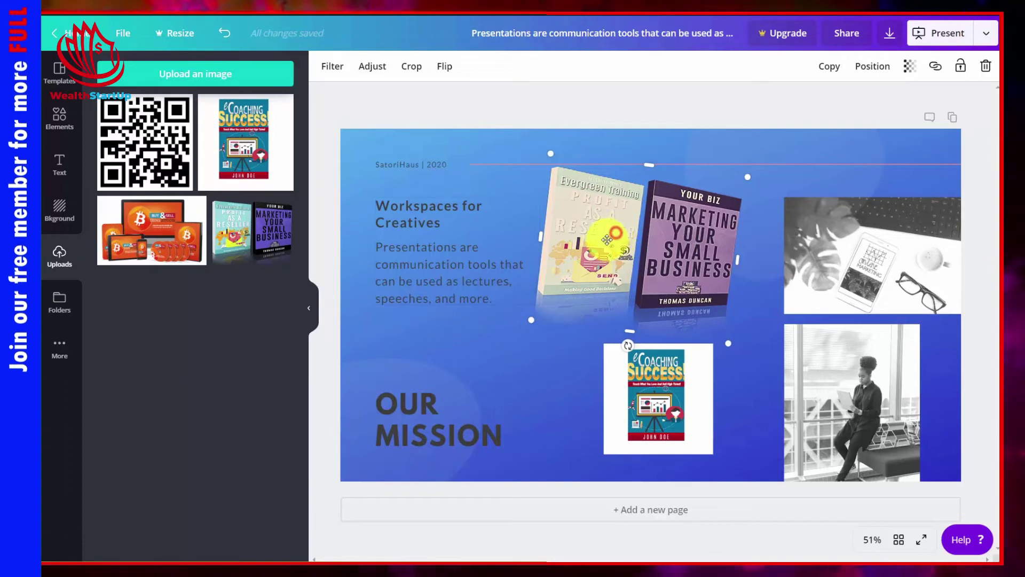
- Delete the two-book picture and the eCoaching Success book cover from the slide
{"action": "key", "text": "Delete"}
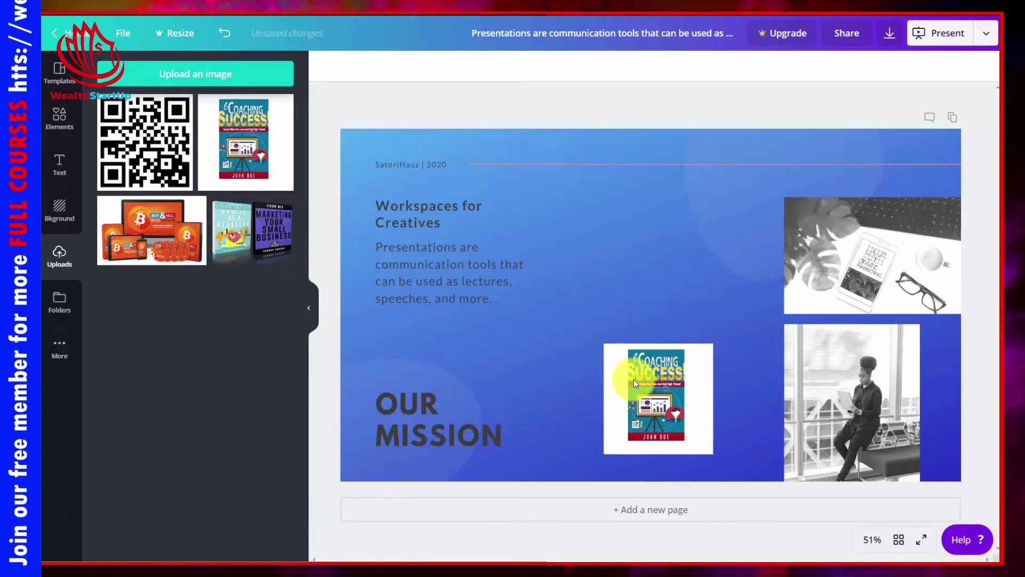
{"action": "left_click", "coordinate": [634, 384]}
{"action": "key", "text": "Delete"}
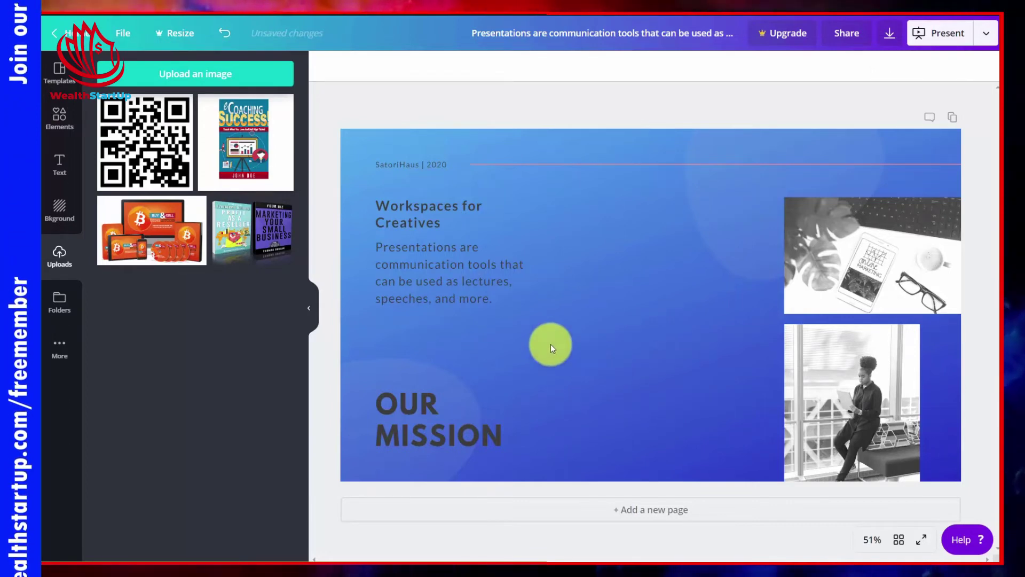
- Add the embed app and try embedding the TED example and the TED talk "What physics taught me about marketing" from its web link
{"action": "left_click", "coordinate": [59, 350]}
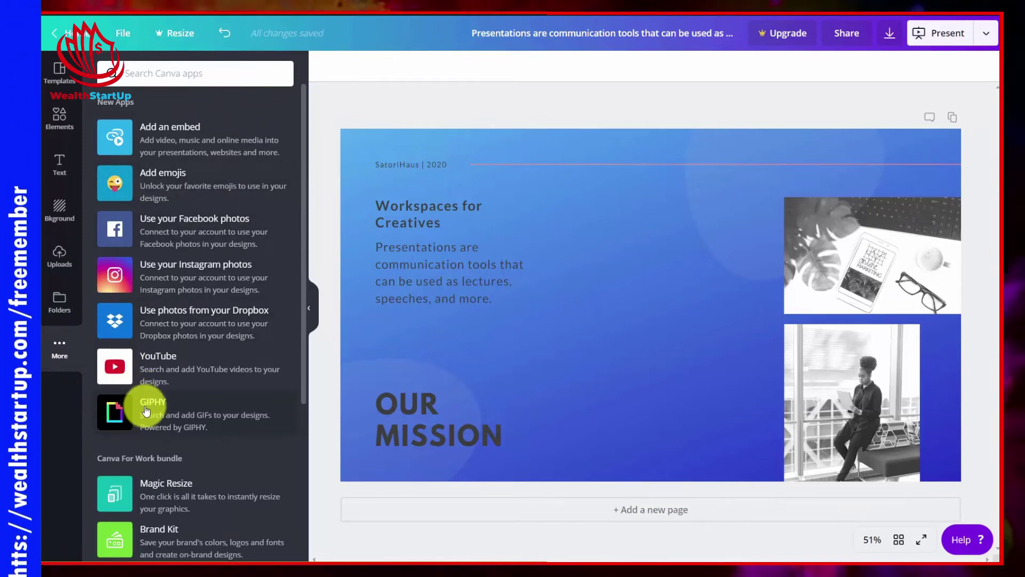
{"action": "left_click", "coordinate": [169, 136]}
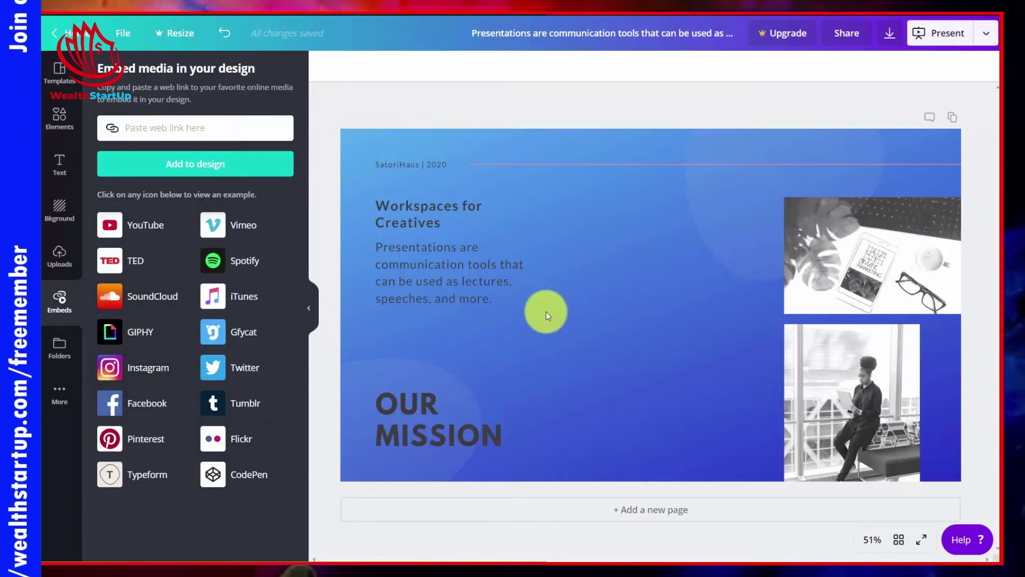
{"action": "left_click", "coordinate": [132, 266]}
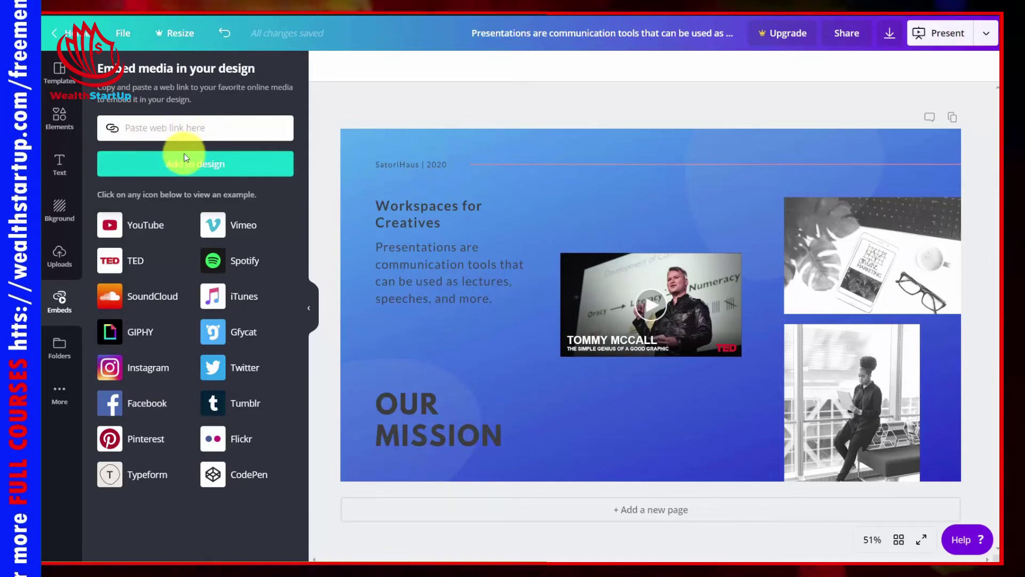
{"action": "key", "text": "ctrl+v"}
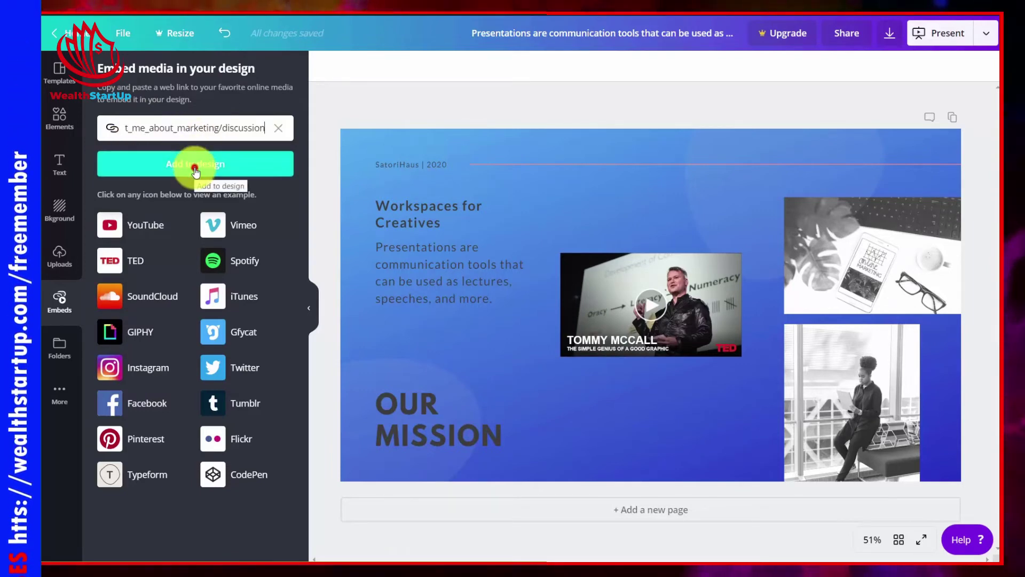
{"action": "left_click", "coordinate": [196, 170]}
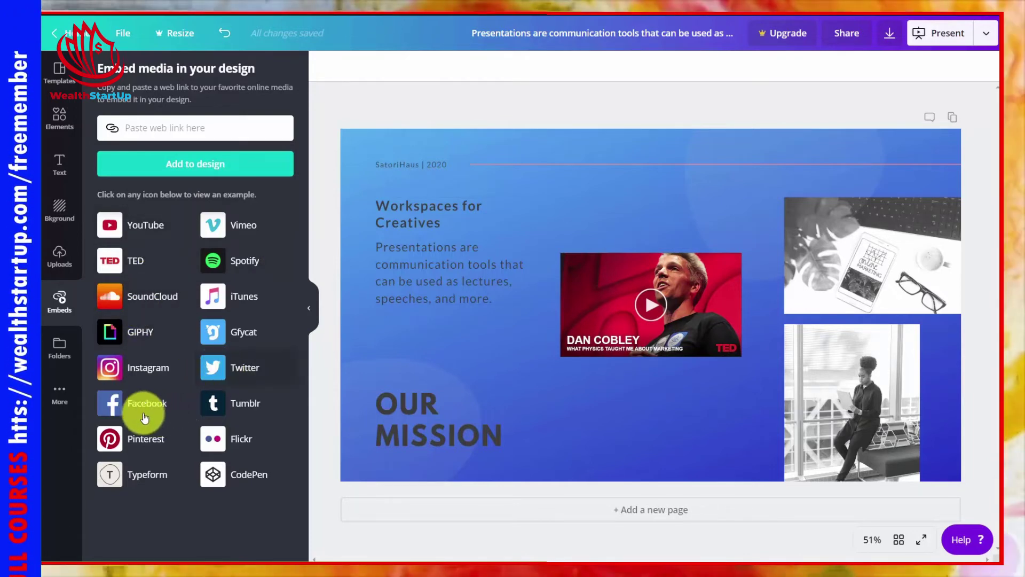
- Delete the embedded TED talk from the slide and add the emojis app to the editor
{"action": "left_click", "coordinate": [59, 394]}
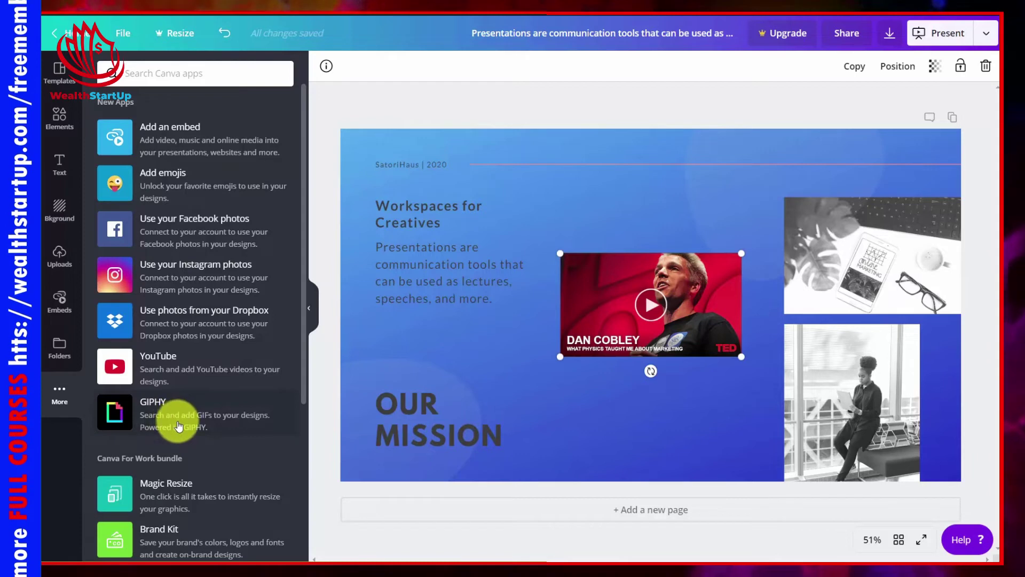
{"action": "key", "text": "Delete"}
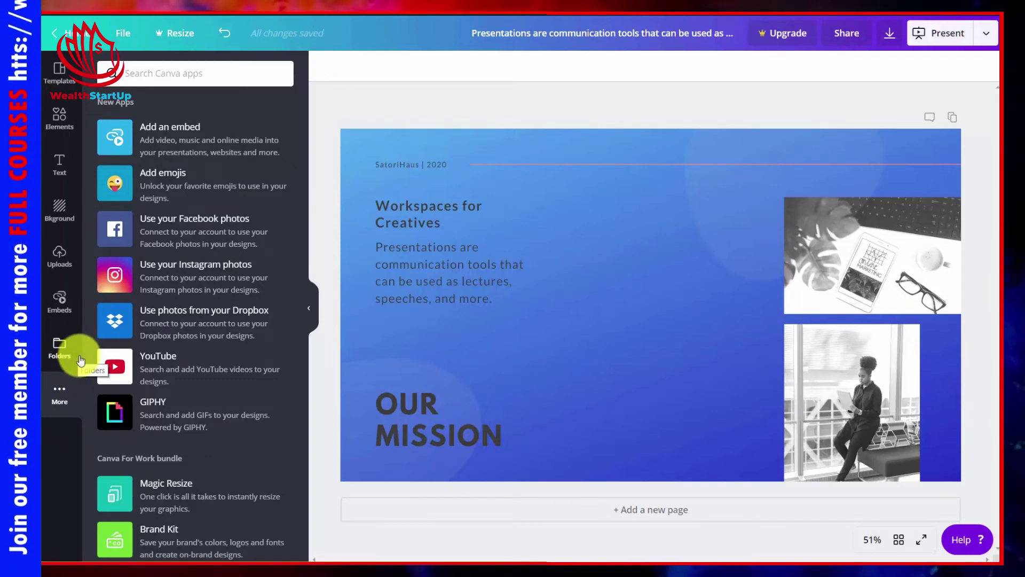
{"action": "left_click", "coordinate": [115, 184]}
{"action": "left_click", "coordinate": [114, 131]}
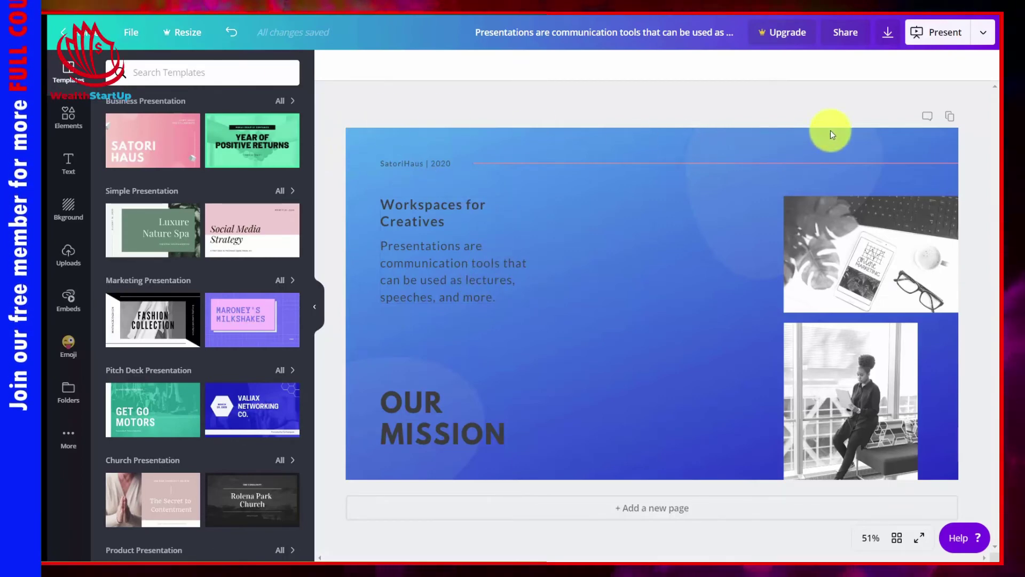
- Download the design as a PNG image, open the saved file to check it, and return to the design
{"action": "left_click", "coordinate": [887, 35]}
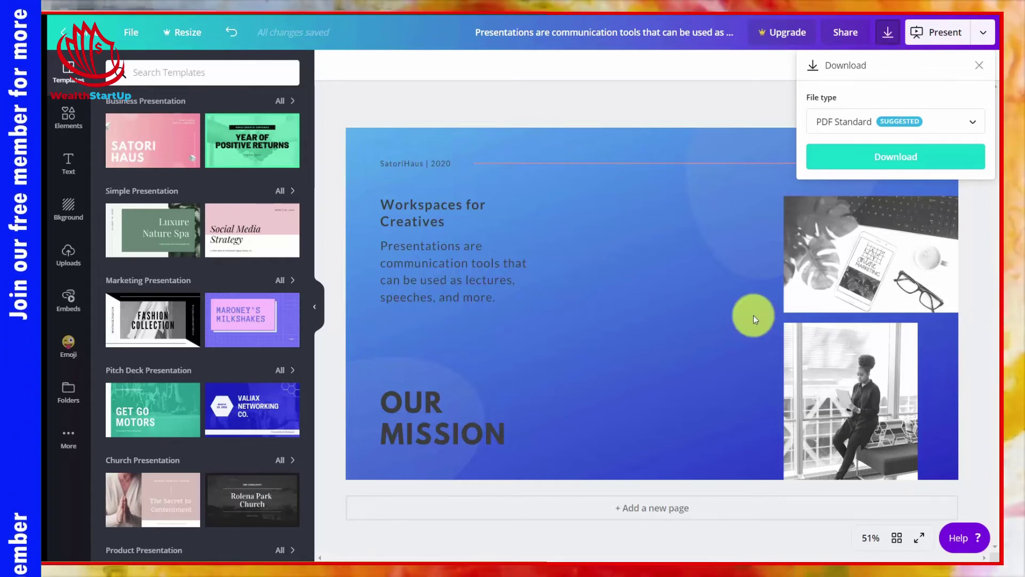
{"action": "left_click", "coordinate": [946, 122]}
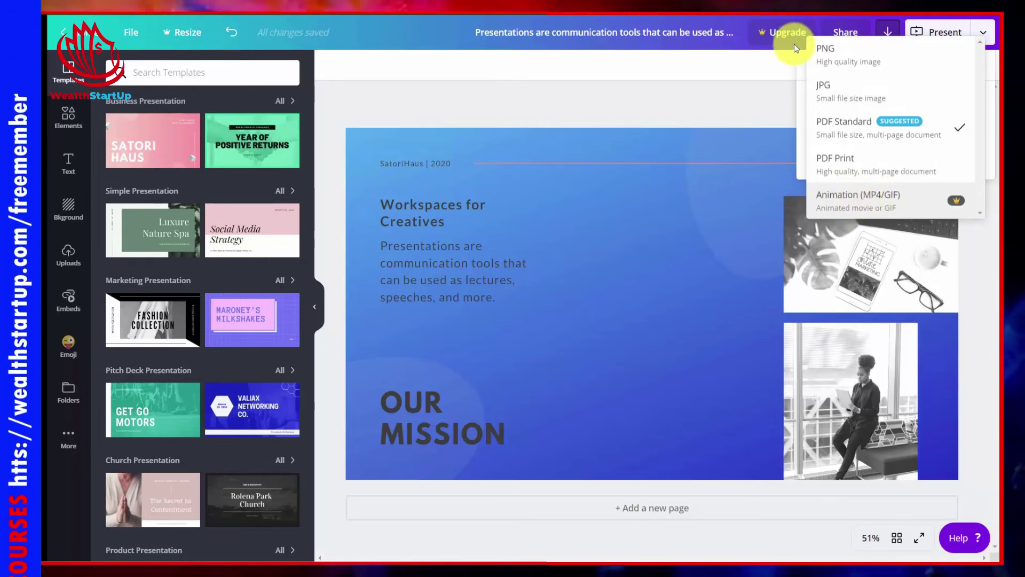
{"action": "left_click", "coordinate": [831, 60]}
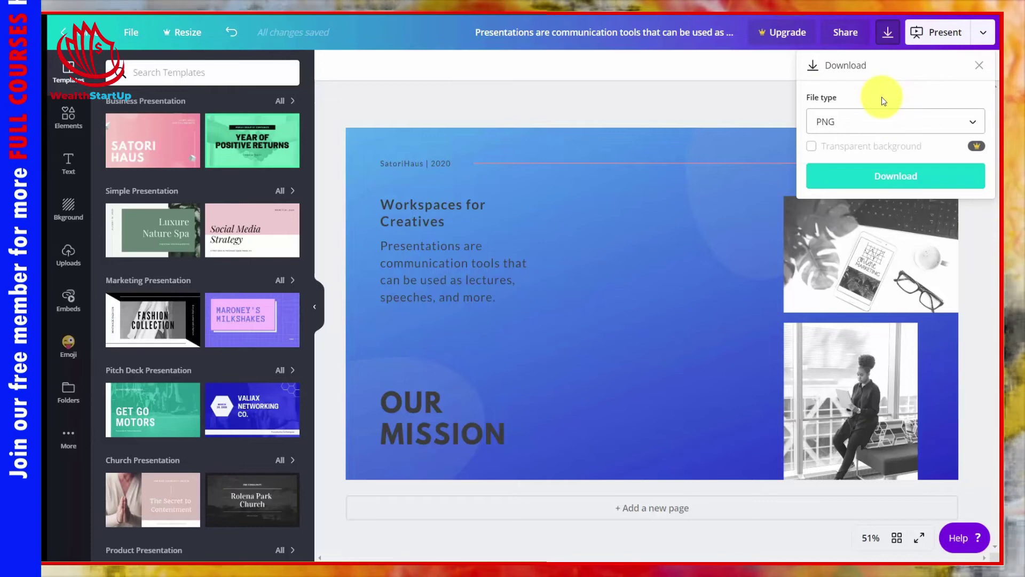
{"action": "left_click", "coordinate": [885, 180]}
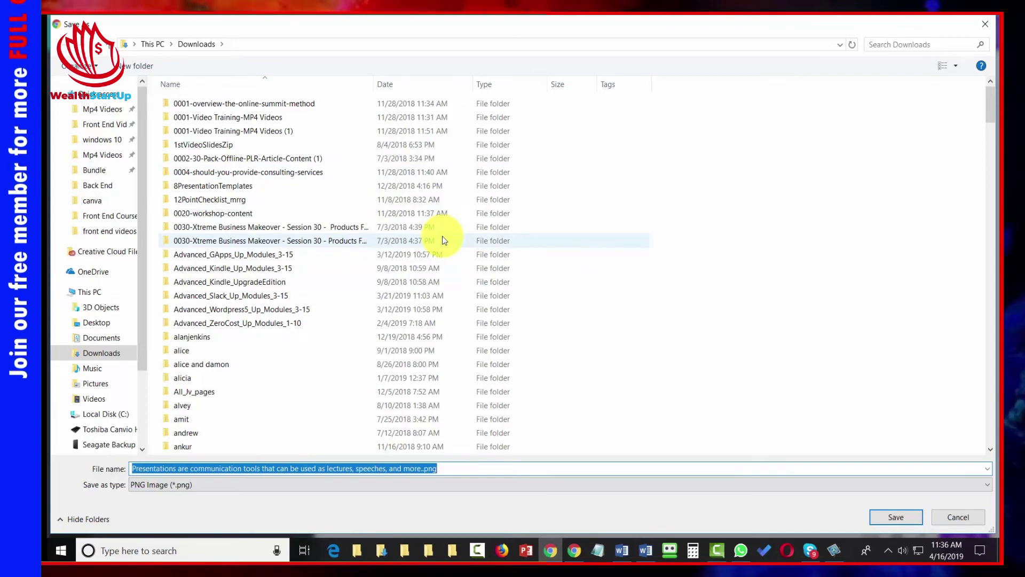
{"action": "key", "text": "Return"}
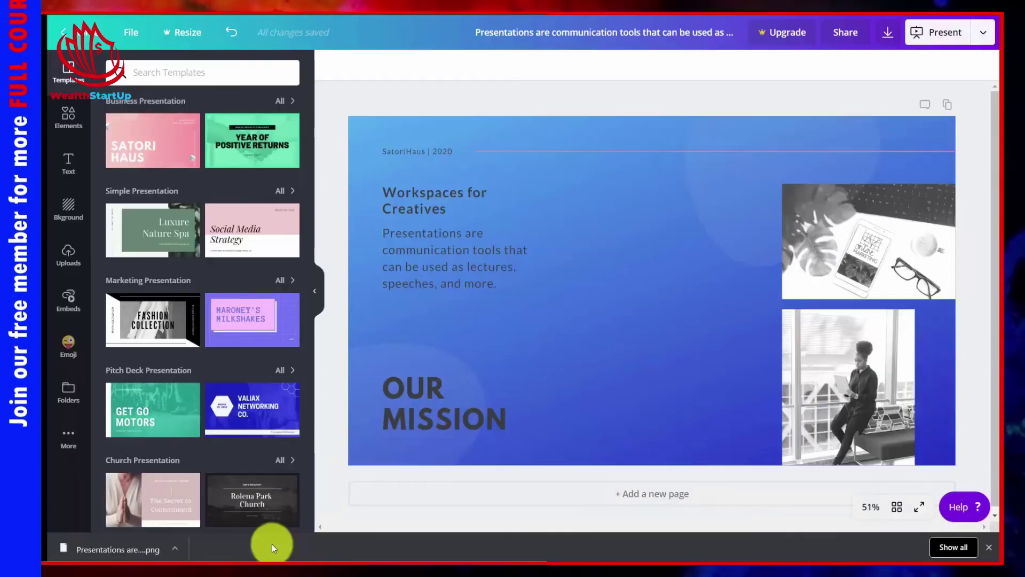
{"action": "left_click", "coordinate": [109, 550]}
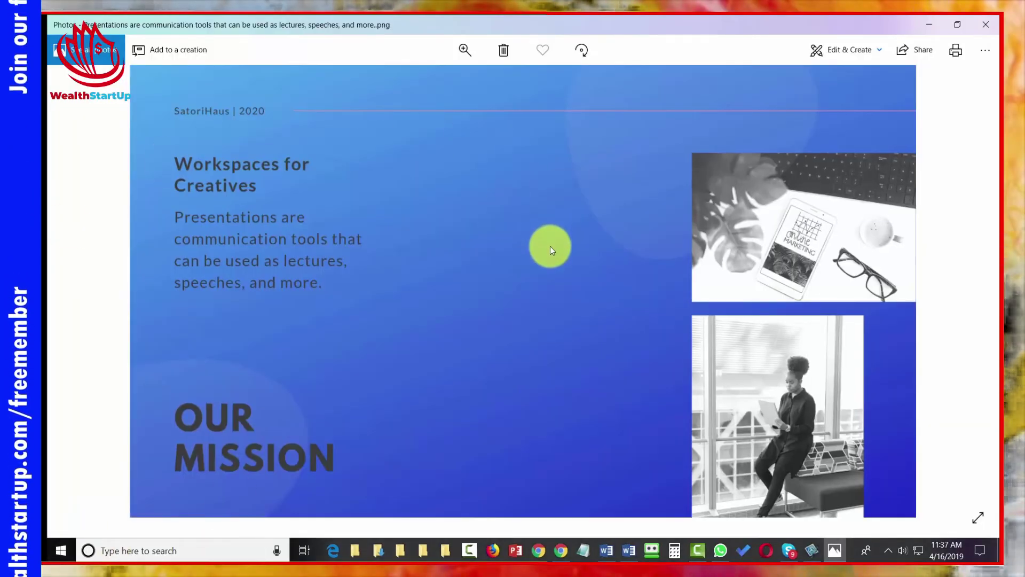
{"action": "key", "text": "alt+Tab"}
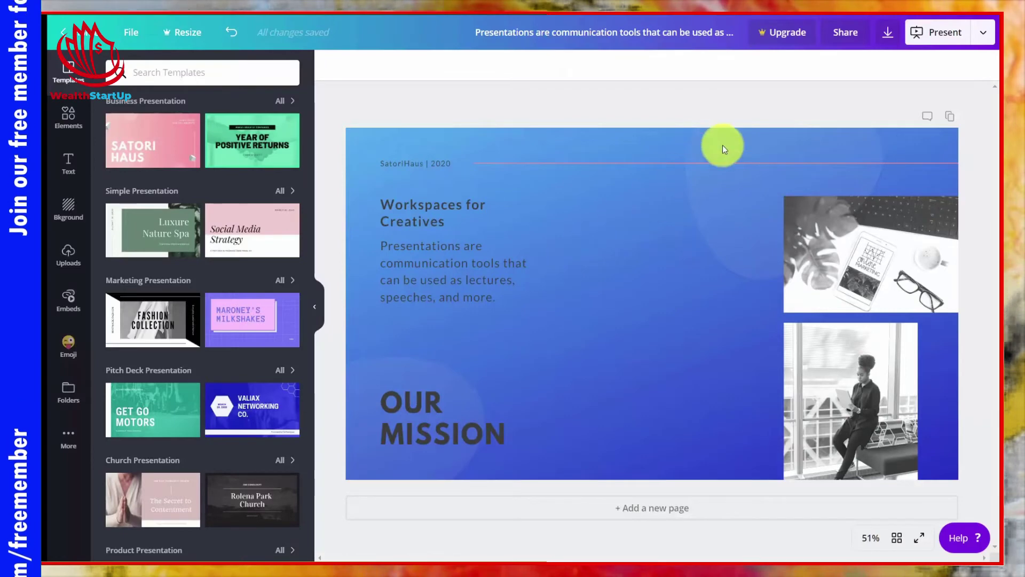
- Download the design as PDF Standard into the "images downloaded" folder and view the saved file
{"action": "left_click", "coordinate": [888, 36]}
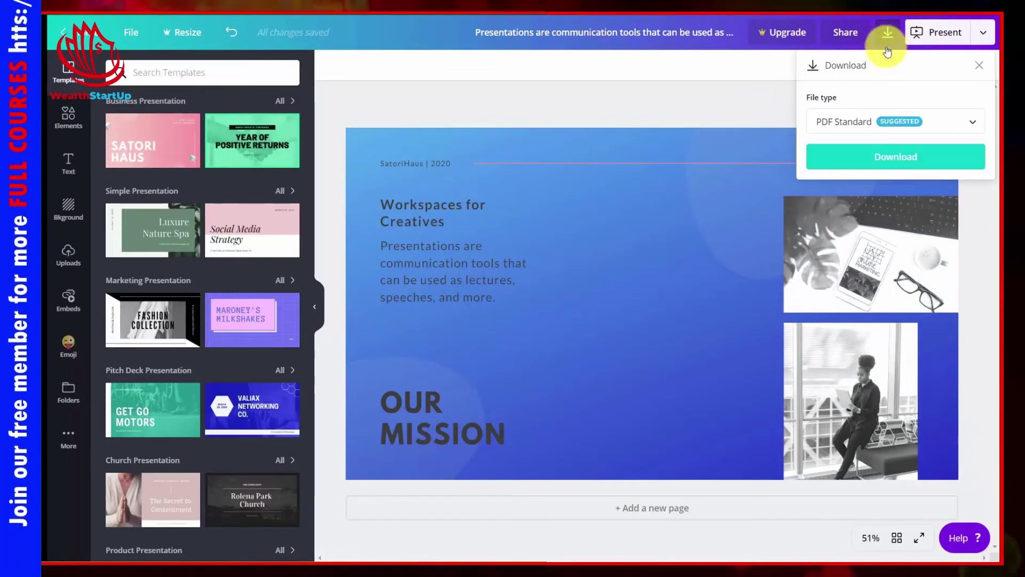
{"action": "left_click", "coordinate": [895, 160]}
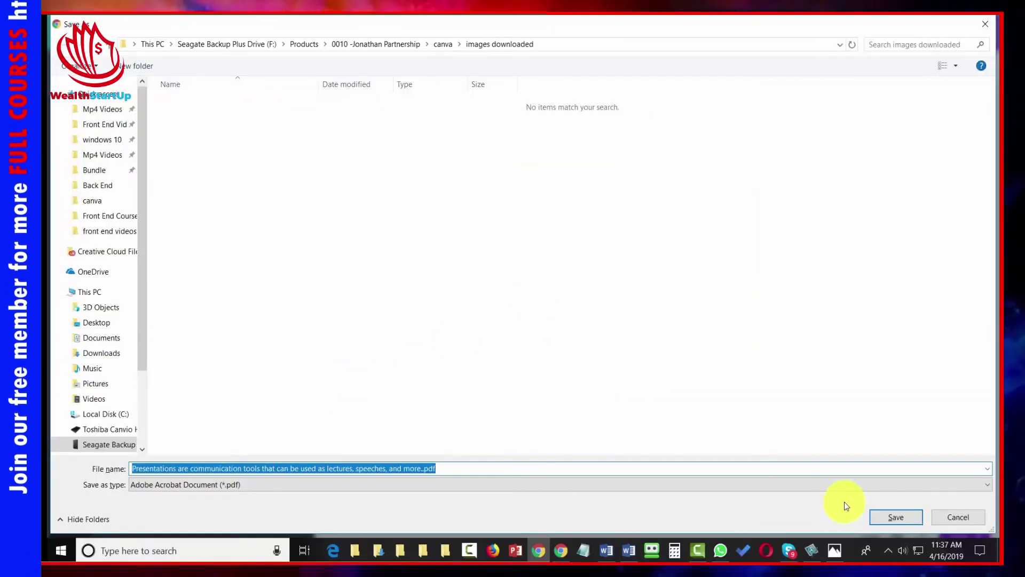
{"action": "left_click", "coordinate": [879, 517]}
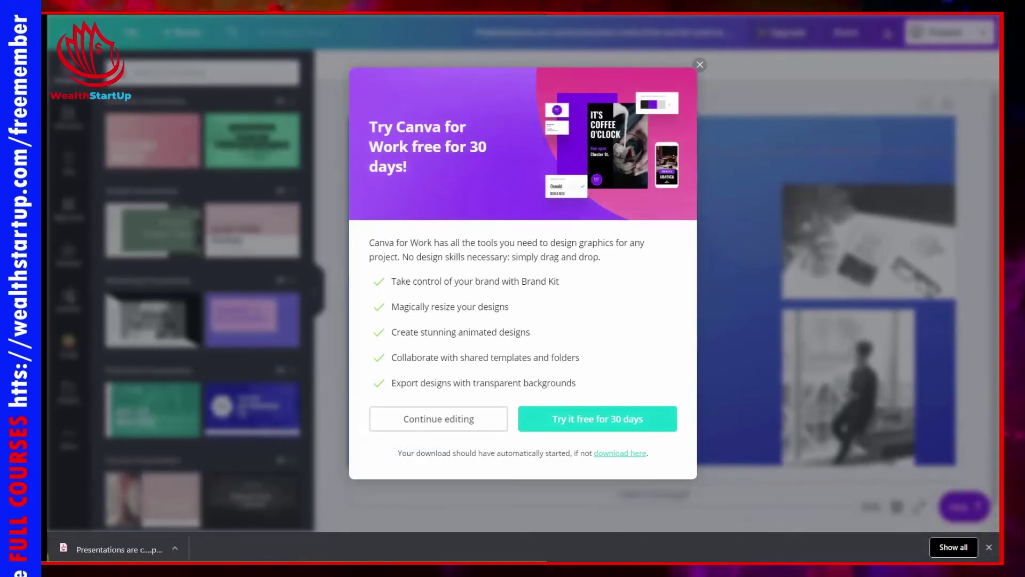
{"action": "left_click", "coordinate": [135, 557]}
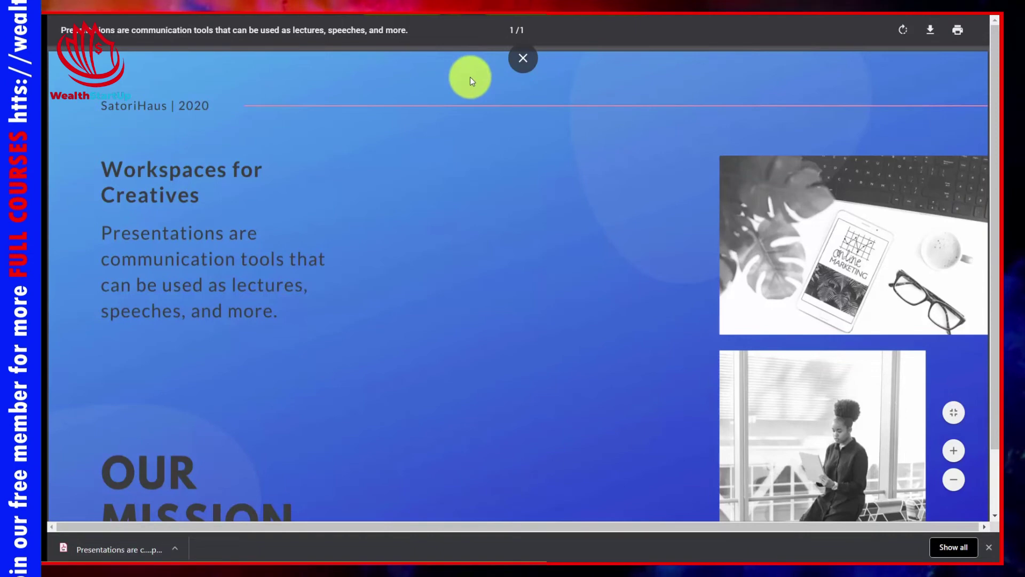
{"action": "key", "text": "ctrl+w"}
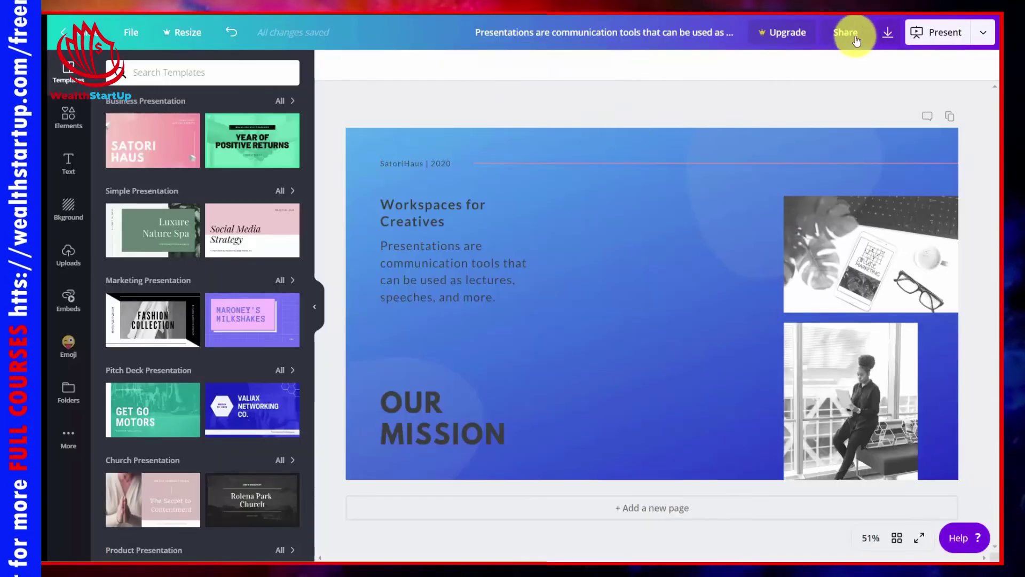
- Download the design as PDF Print without crop marks and bleed, and open the saved file
{"action": "left_click", "coordinate": [884, 36]}
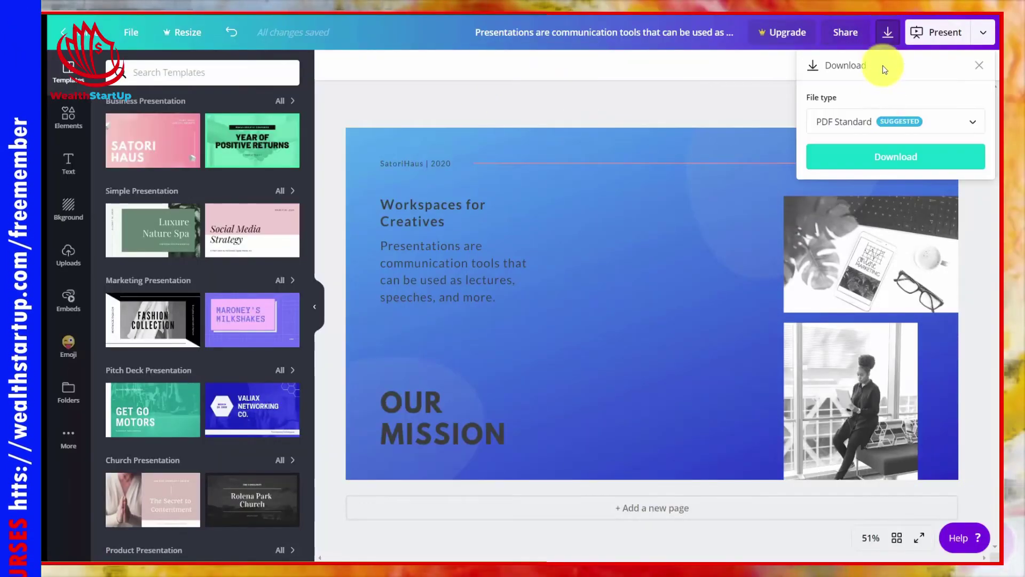
{"action": "left_click", "coordinate": [889, 117]}
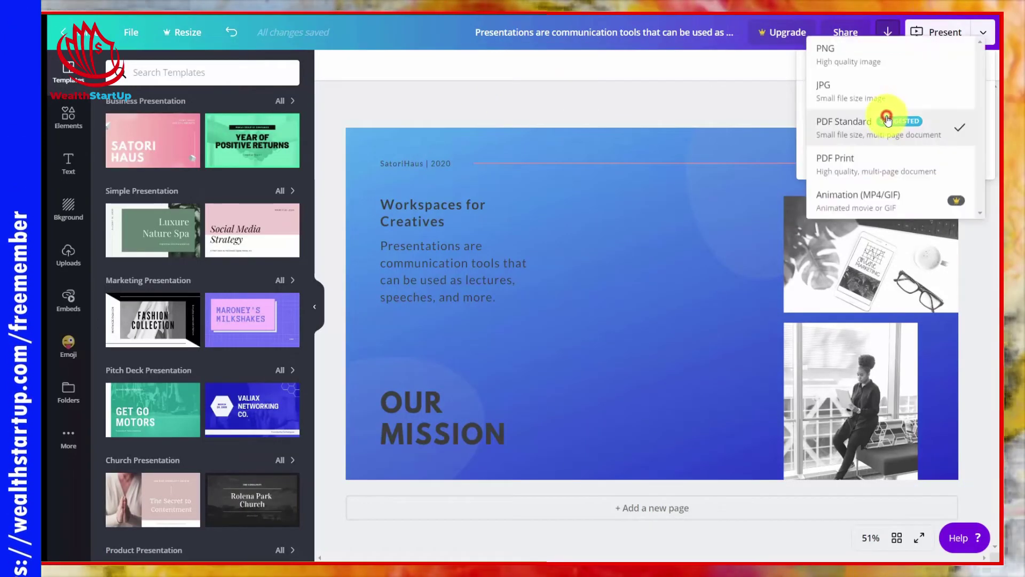
{"action": "left_click", "coordinate": [866, 162]}
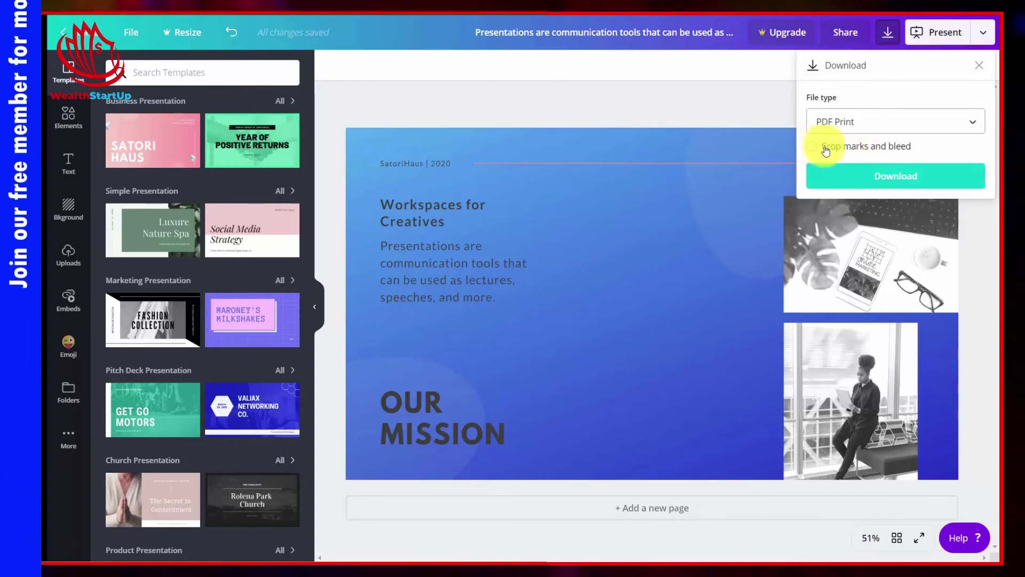
{"action": "left_click", "coordinate": [879, 178]}
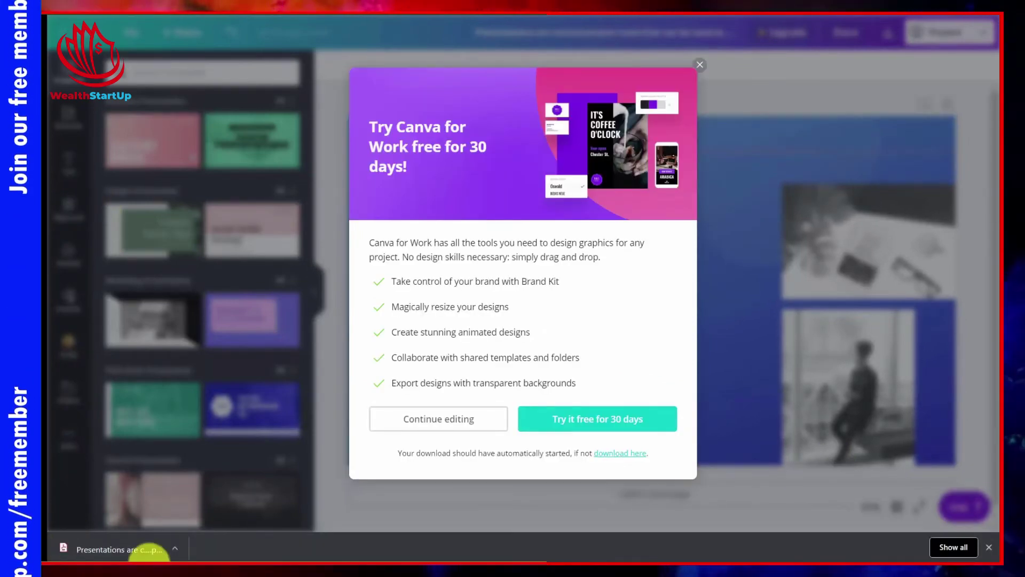
{"action": "left_click", "coordinate": [141, 551]}
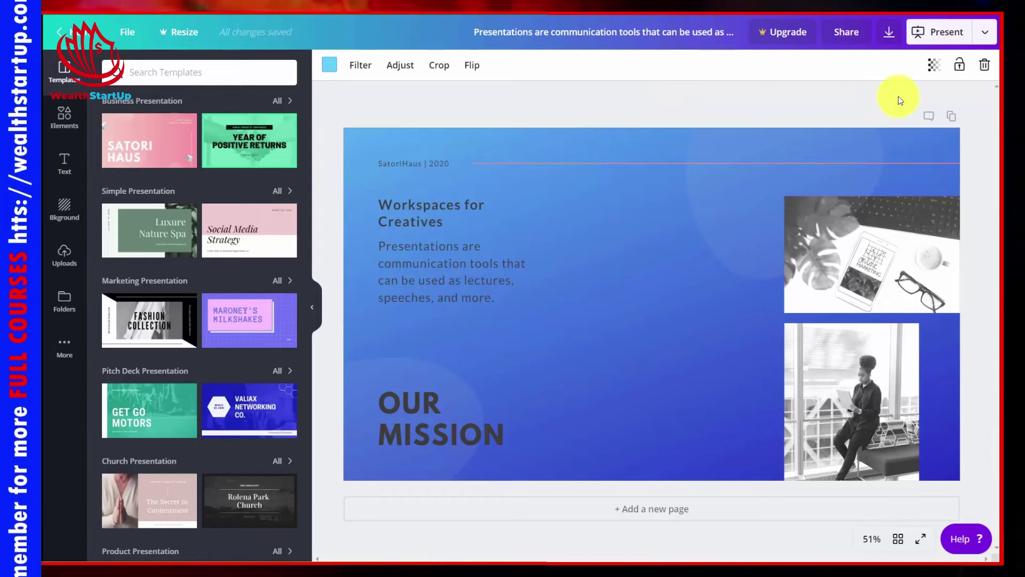
- Start presenting the design with the presentation type set to Presenter view
{"action": "left_click", "coordinate": [985, 33]}
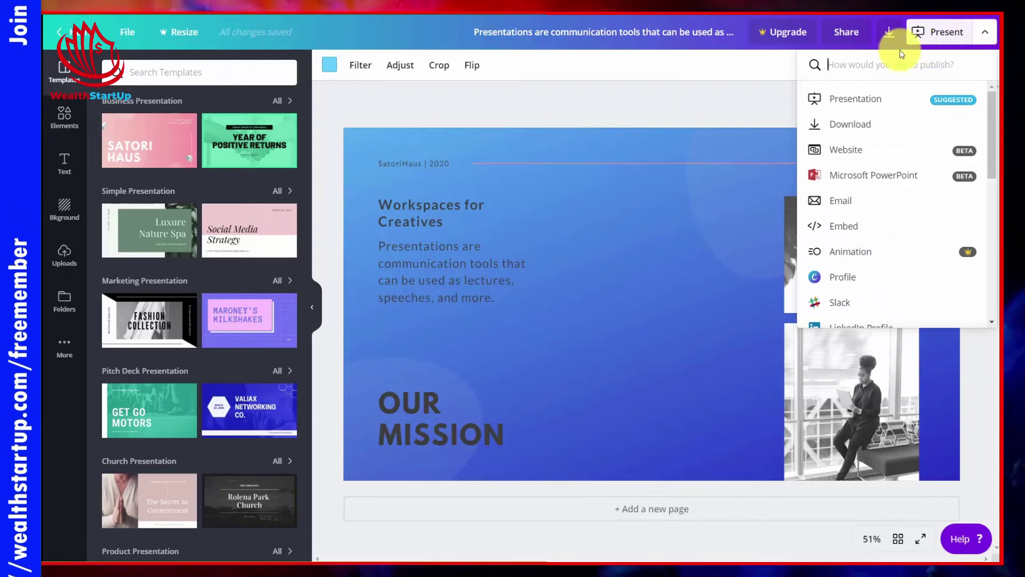
{"action": "left_click", "coordinate": [859, 100]}
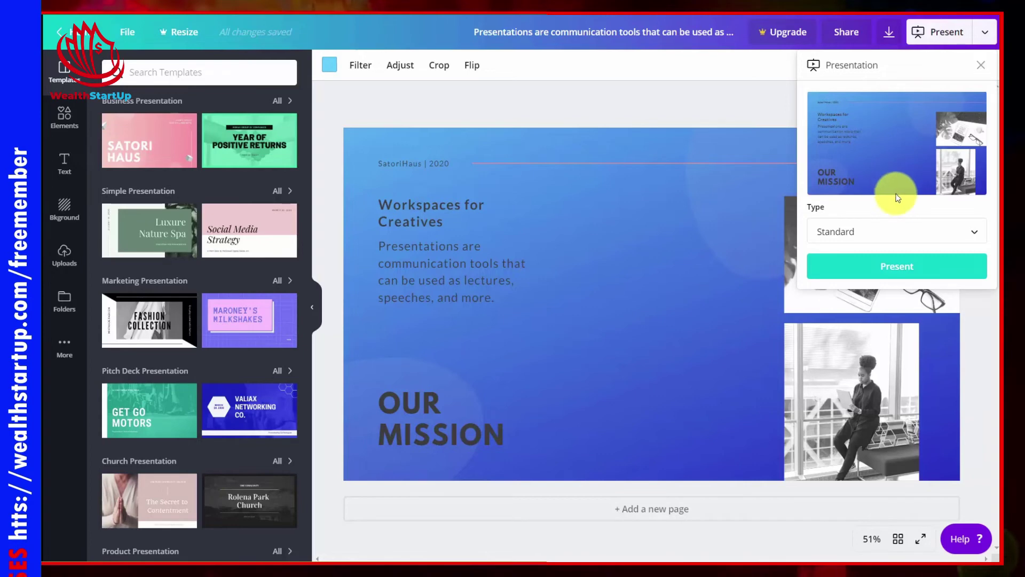
{"action": "left_click", "coordinate": [971, 233]}
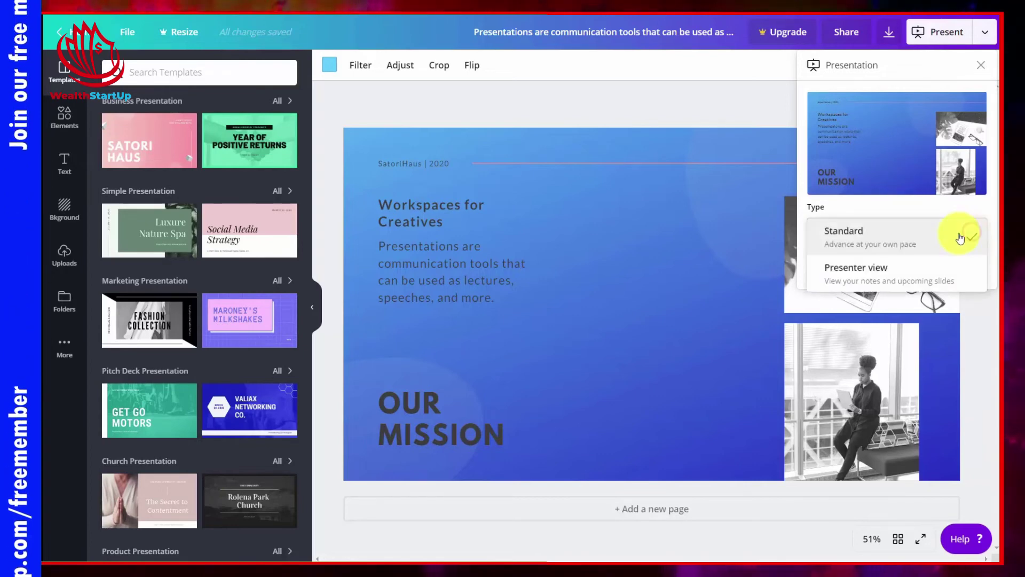
{"action": "left_click", "coordinate": [886, 270]}
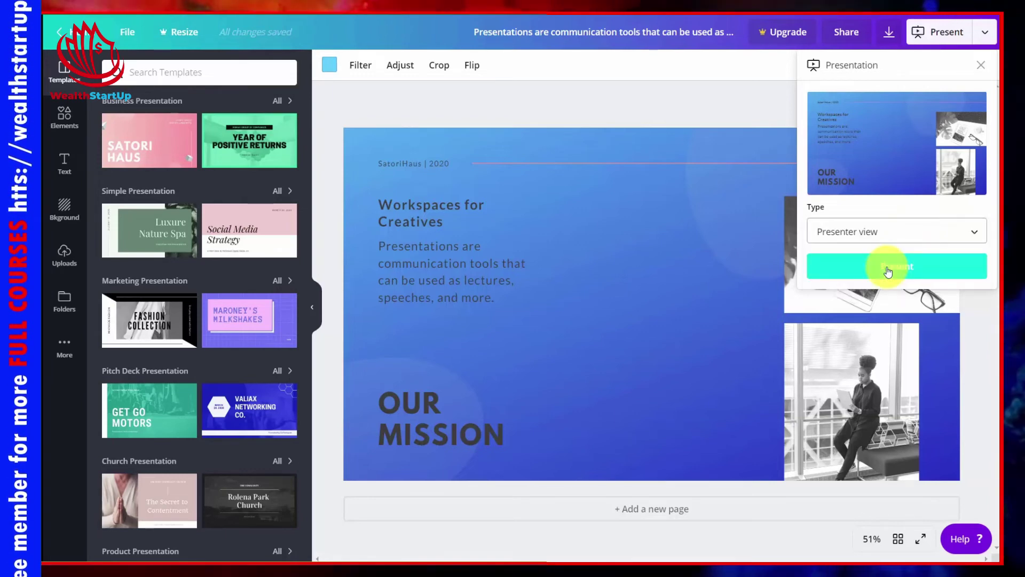
{"action": "left_click", "coordinate": [904, 269]}
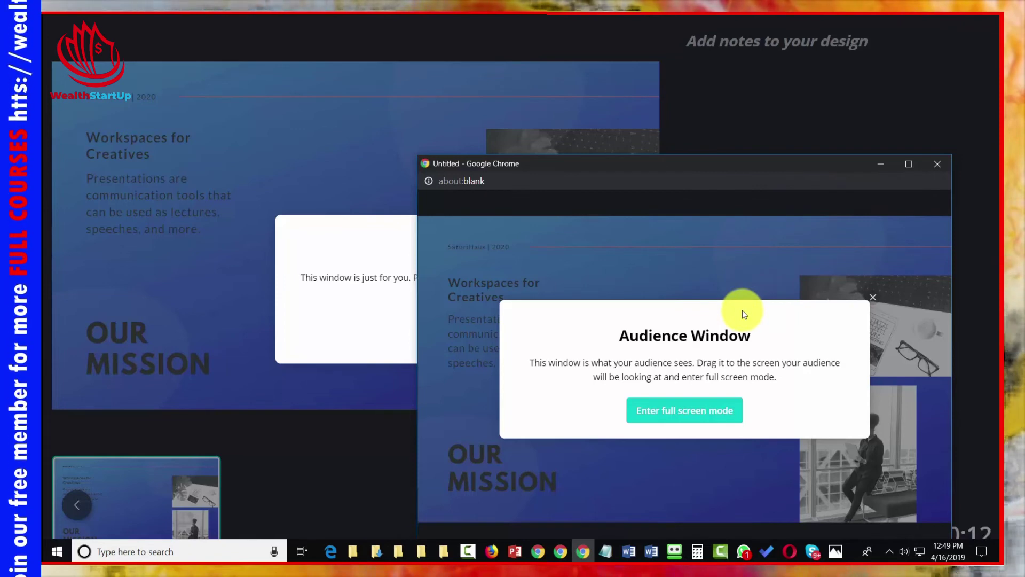
- Move the Audience Window to the second screen and dismiss the Presenter Window notice
{"action": "left_click", "coordinate": [670, 165]}
{"action": "left_click_drag", "start_coordinate": [671, 165], "coordinate": [673, 165]}
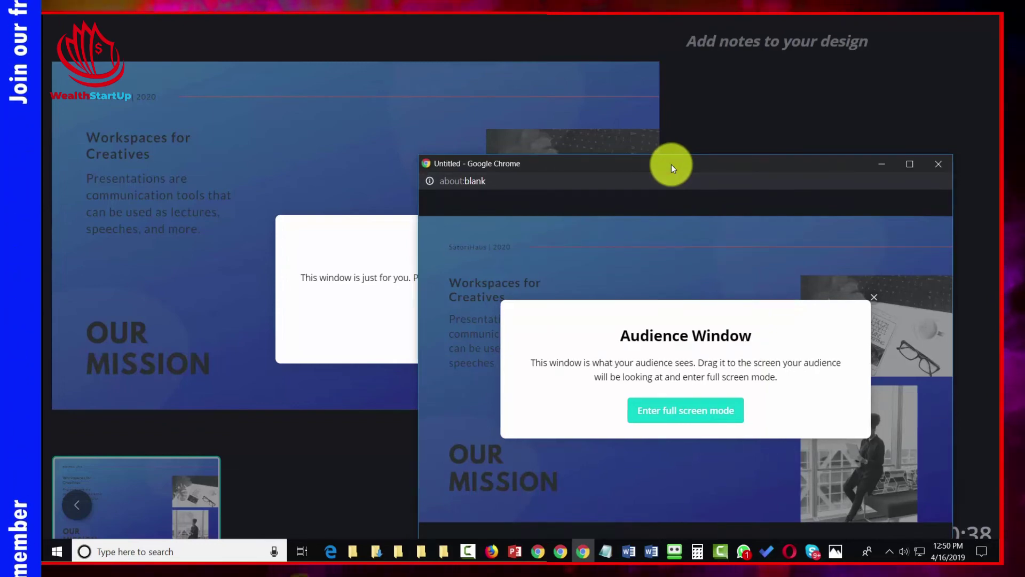
{"action": "left_click_drag", "start_coordinate": [671, 164], "coordinate": [1024, 167]}
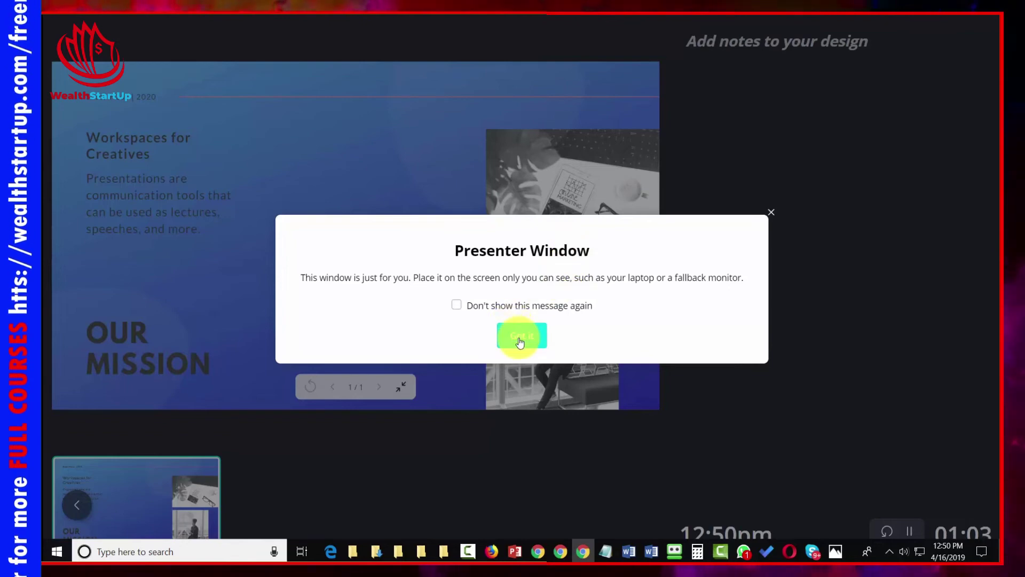
{"action": "left_click", "coordinate": [519, 340]}
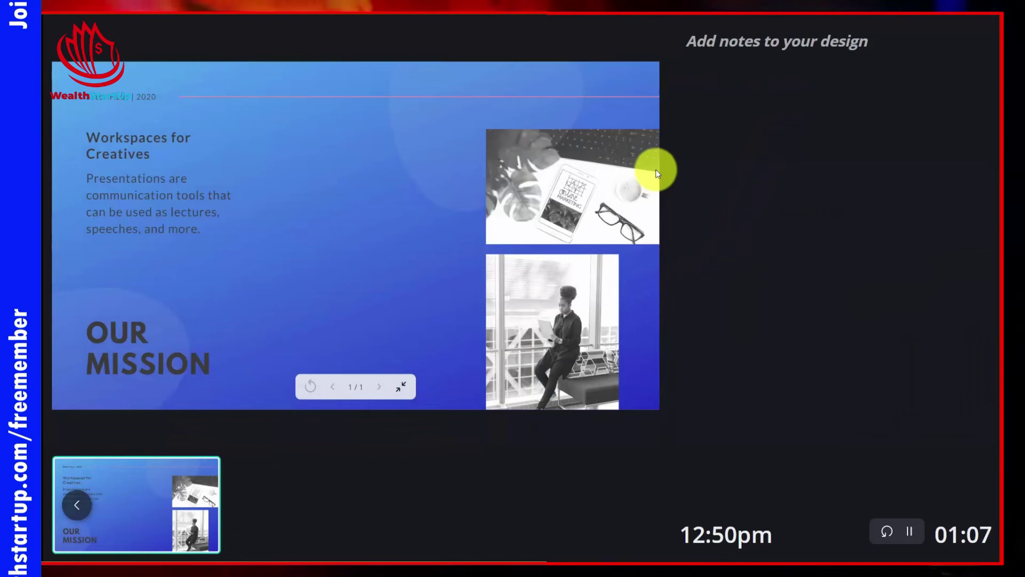
- Return to the design editor and connect Pinterest as a publishing destination, granting Canva permission to access the account
{"action": "key", "text": "alt+Tab"}
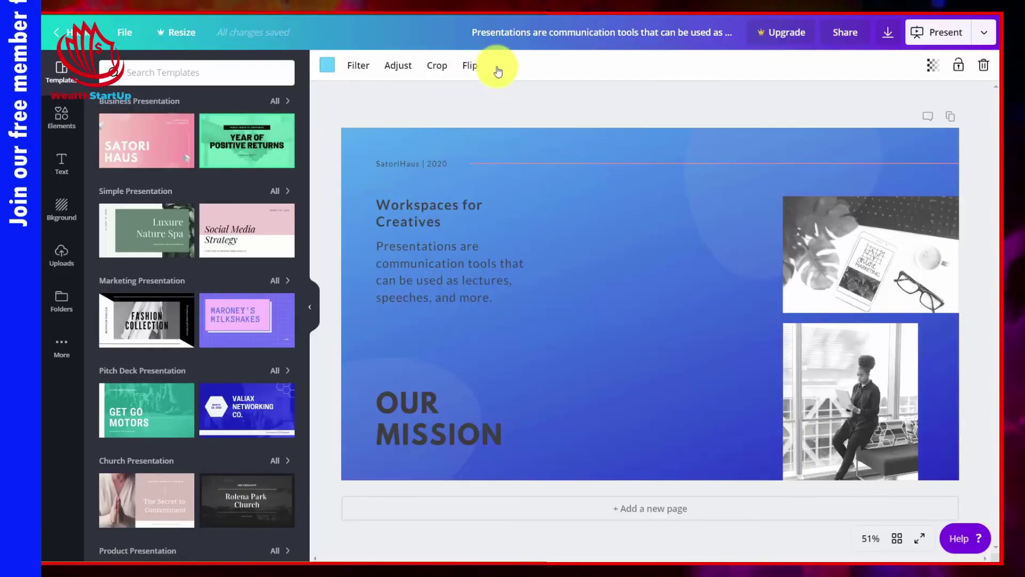
{"action": "left_click", "coordinate": [985, 33]}
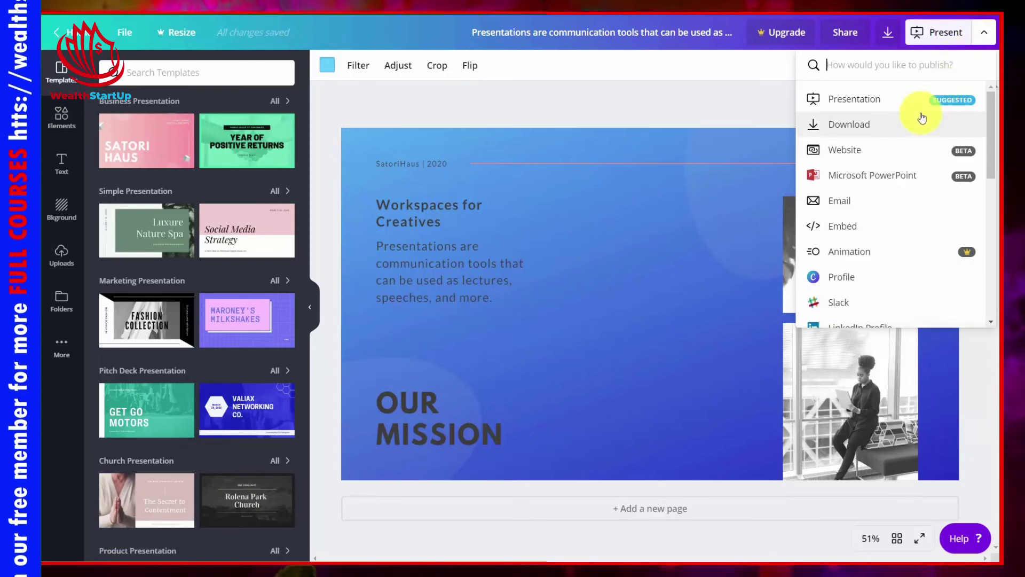
{"action": "scroll", "coordinate": [919, 118], "scroll_direction": "down", "scroll_amount": 3}
{"action": "scroll", "coordinate": [916, 118], "scroll_direction": "down", "scroll_amount": 2}
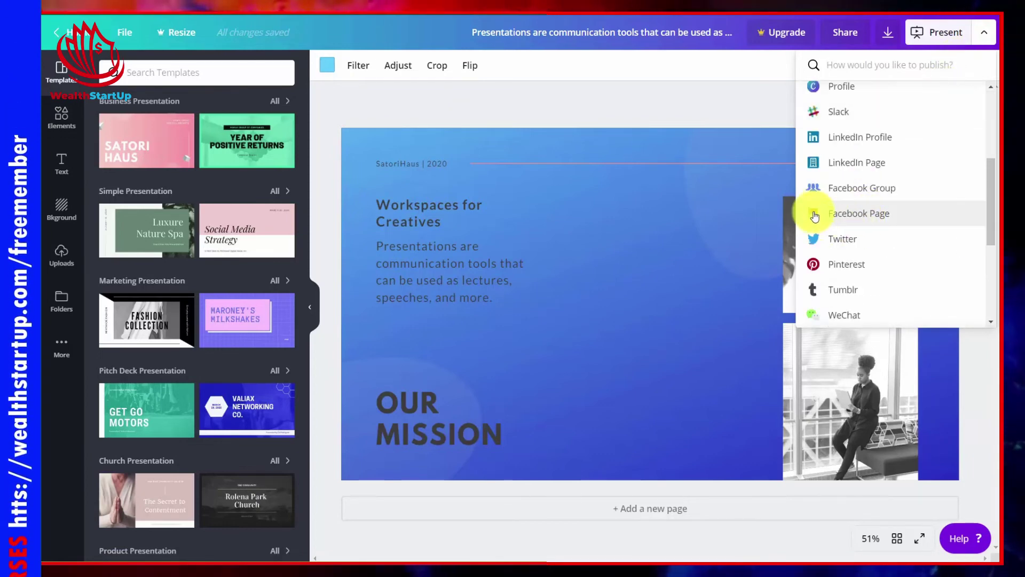
{"action": "left_click", "coordinate": [837, 266]}
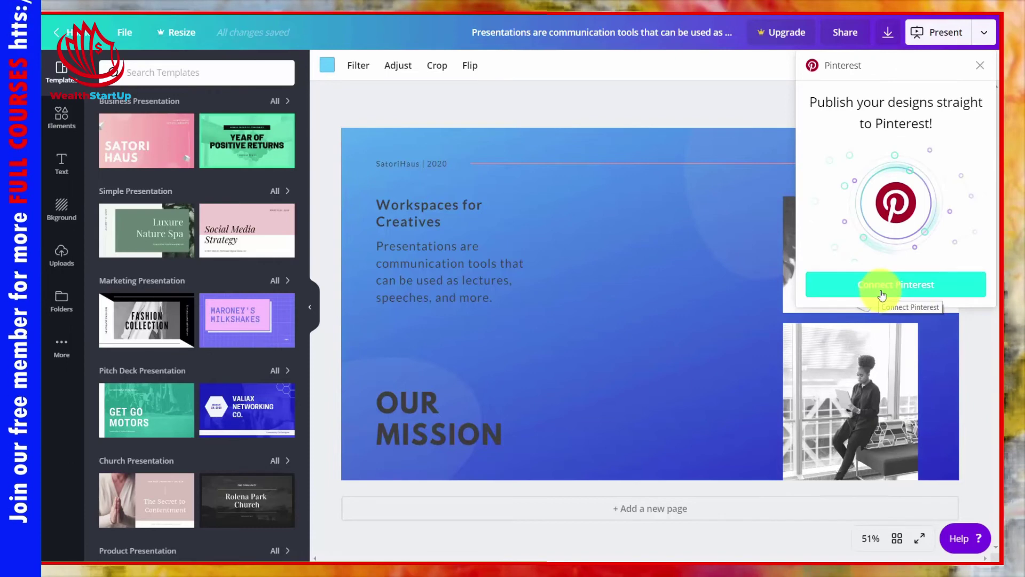
{"action": "left_click", "coordinate": [878, 289]}
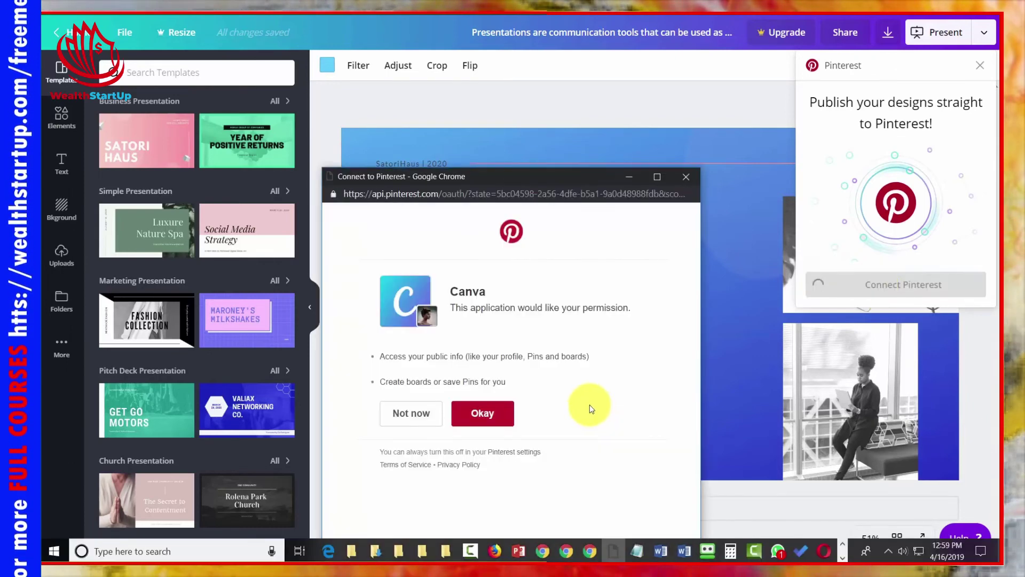
{"action": "left_click", "coordinate": [481, 413]}
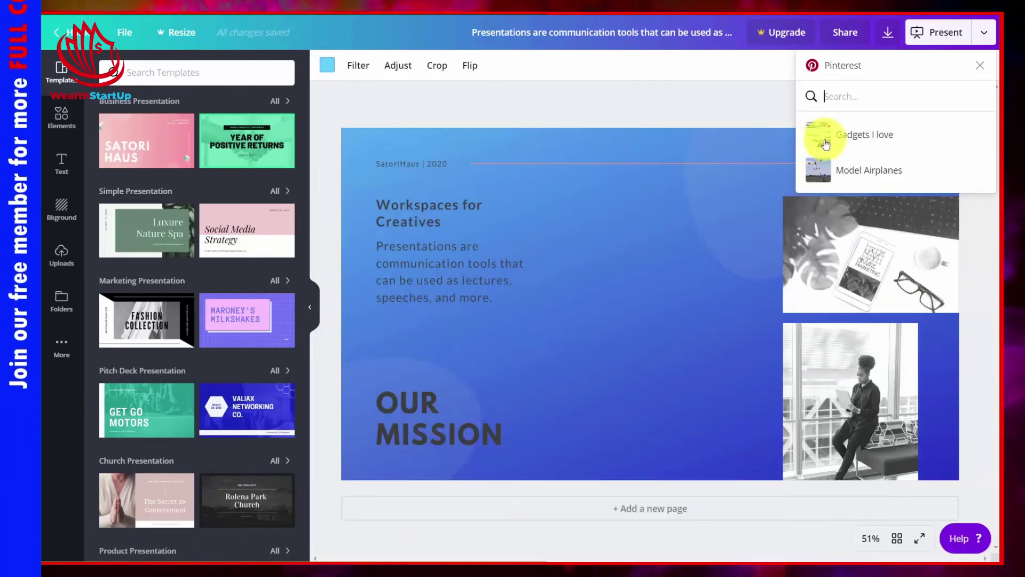
- Publish the design to the Model Airplanes Pinterest board with the description "Workplace for Creatives" and open the published pin
{"action": "left_click", "coordinate": [821, 176]}
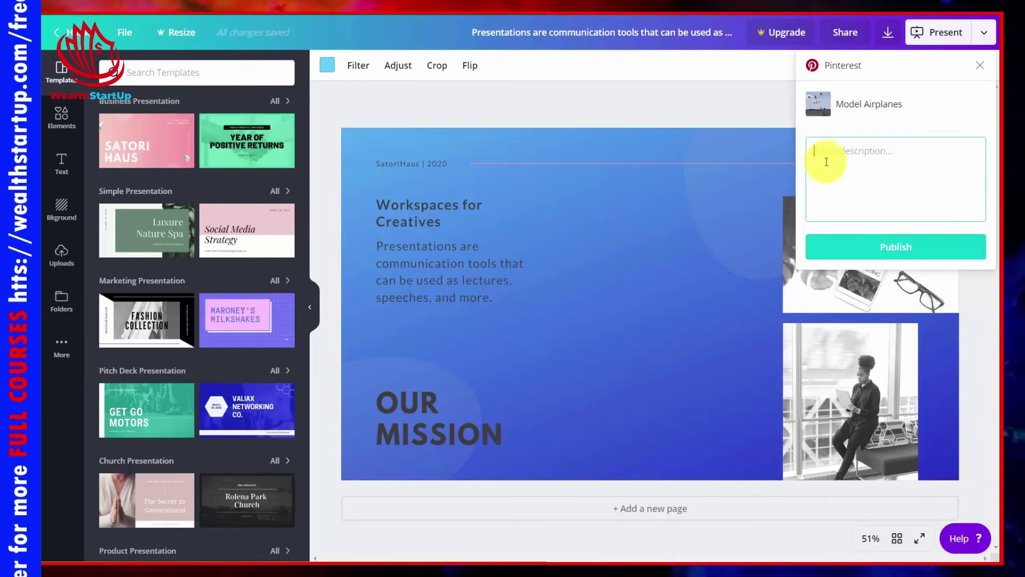
{"action": "type", "text": "Workplace for Creatives"}
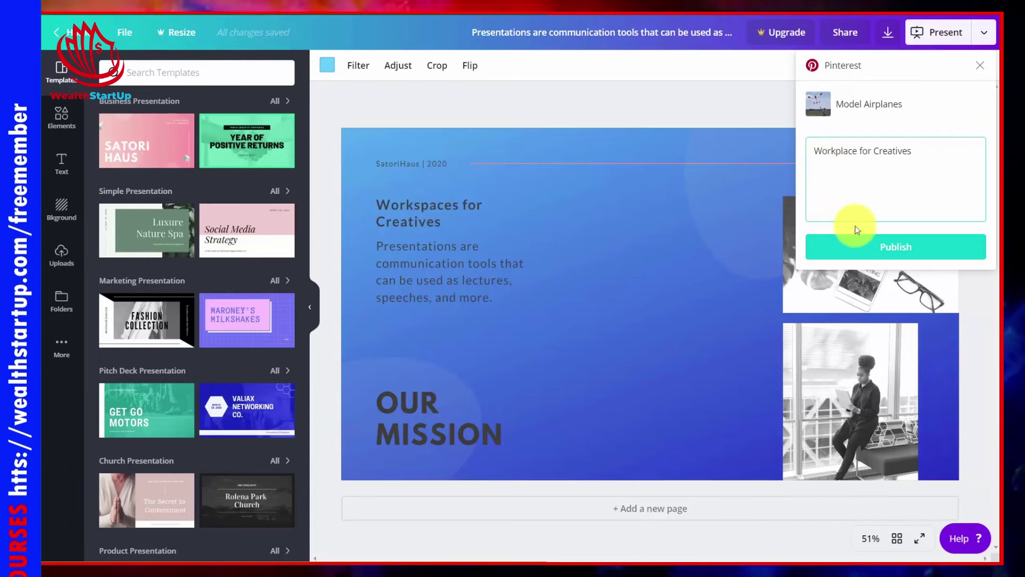
{"action": "left_click", "coordinate": [889, 247]}
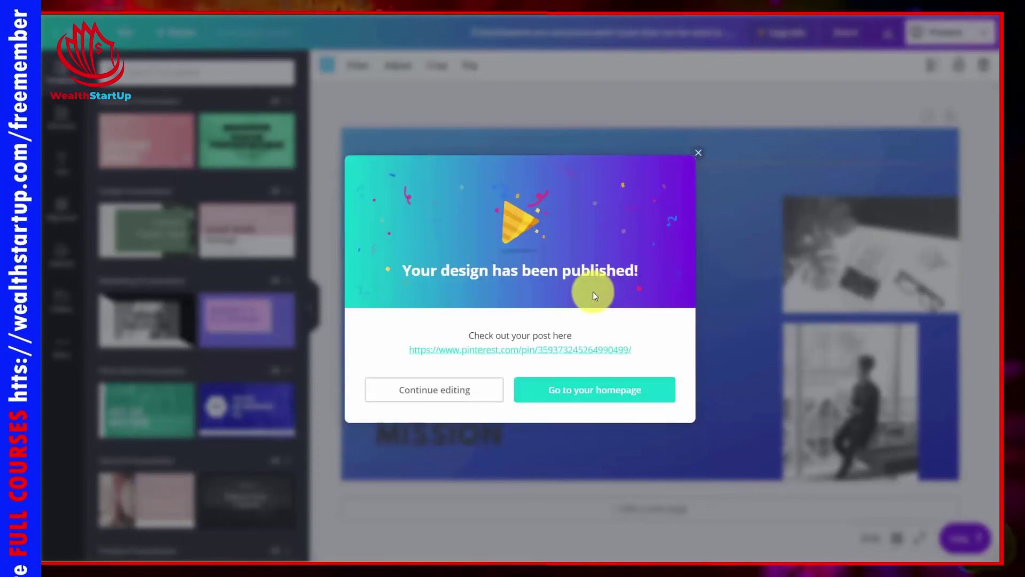
{"action": "left_click", "coordinate": [575, 349]}
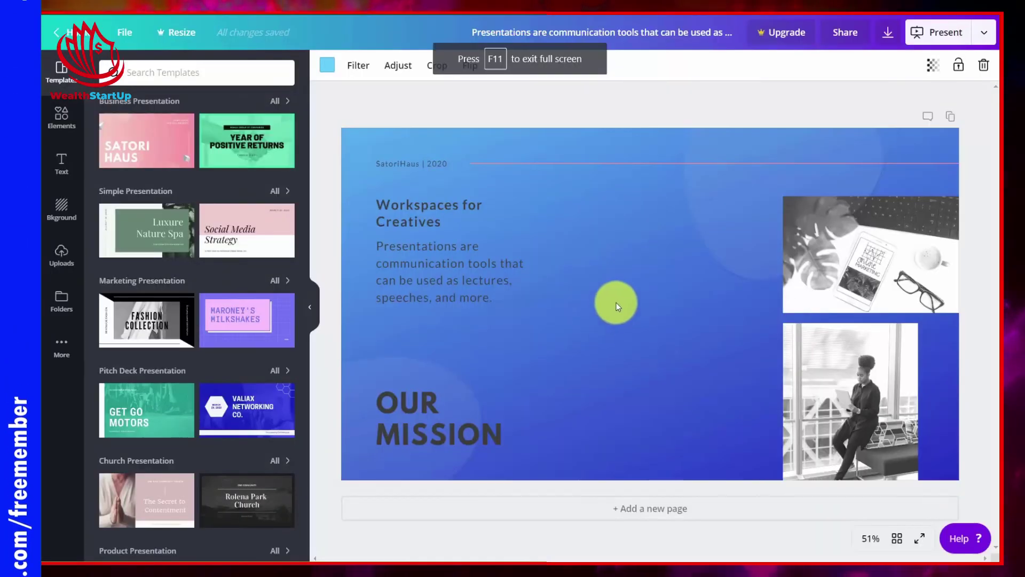
- Connect Facebook for publishing to a Facebook Group, allowing Canva to post content into groups
{"action": "left_click", "coordinate": [984, 33]}
{"action": "scroll", "coordinate": [832, 176], "scroll_direction": "down", "scroll_amount": 5}
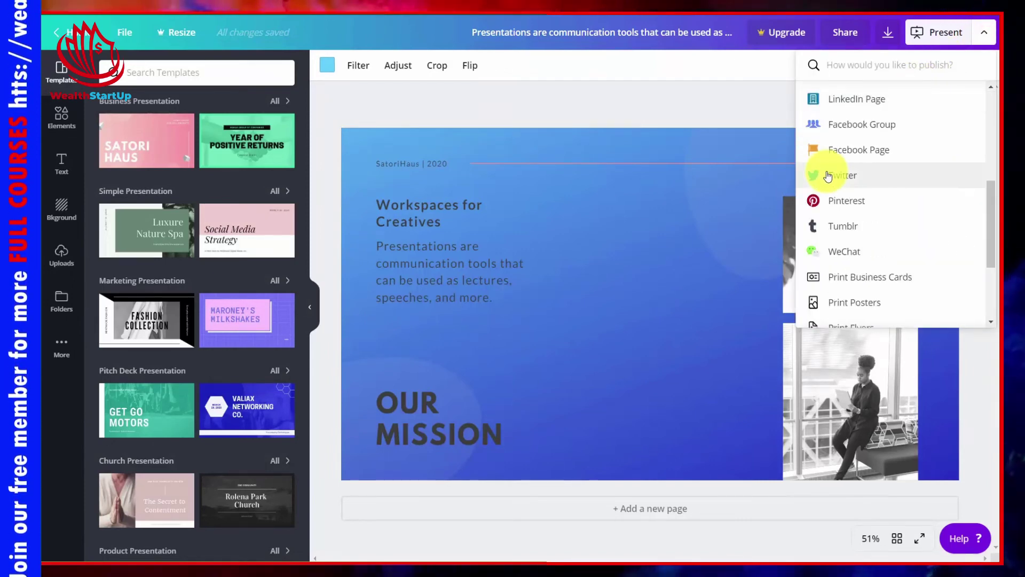
{"action": "scroll", "coordinate": [831, 178], "scroll_direction": "up", "scroll_amount": 3}
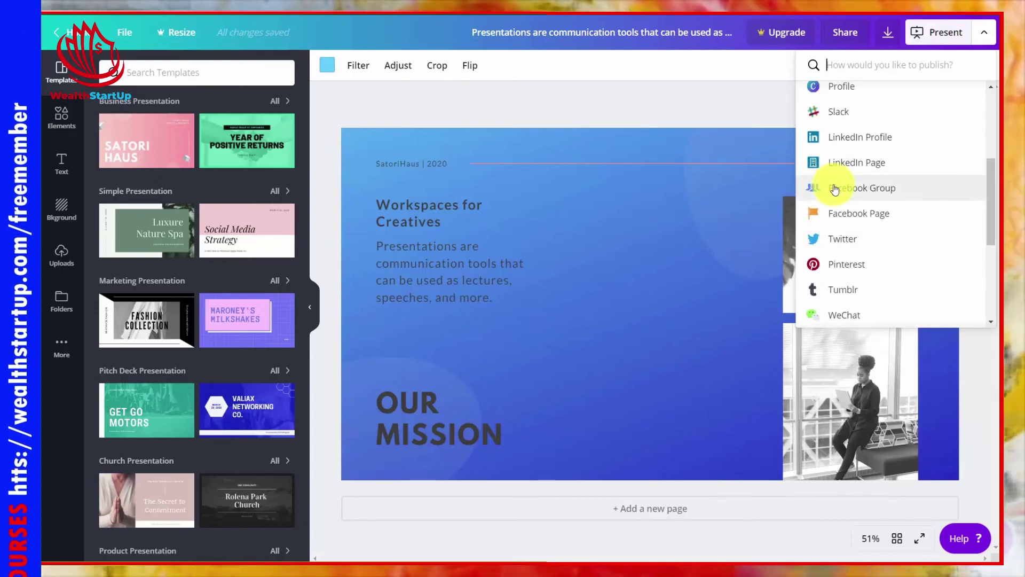
{"action": "left_click", "coordinate": [834, 188]}
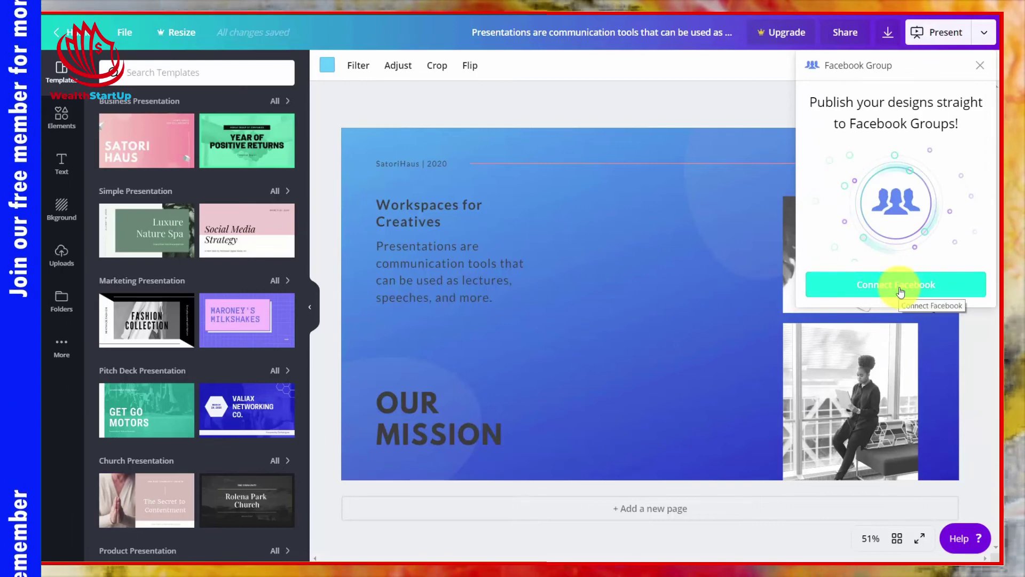
{"action": "left_click", "coordinate": [901, 292]}
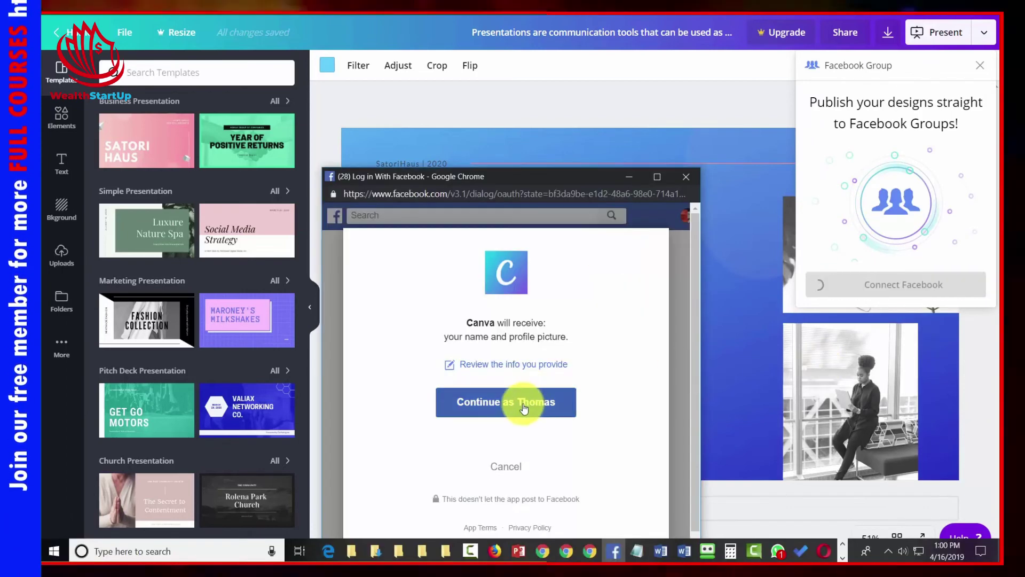
{"action": "left_click", "coordinate": [537, 408]}
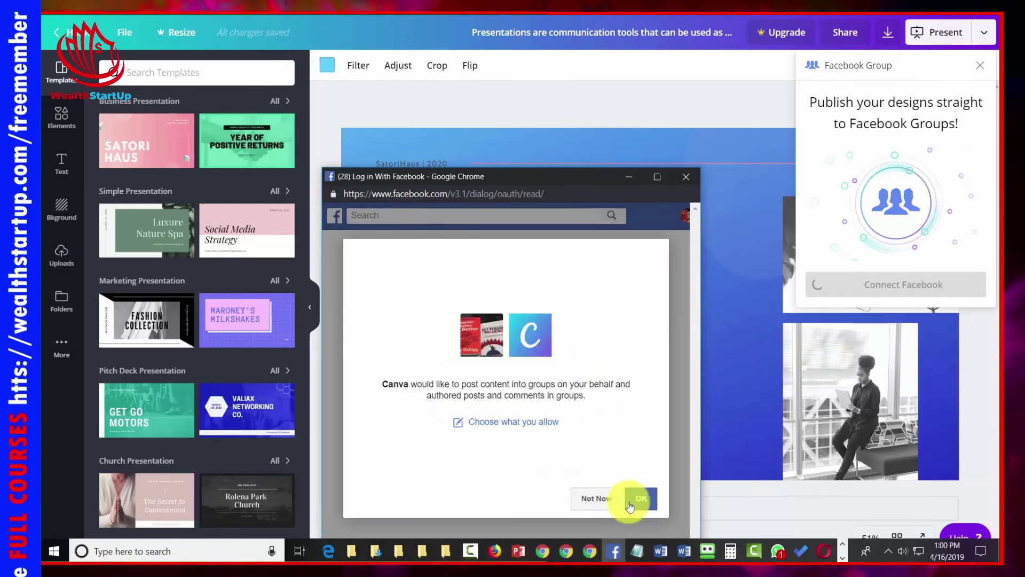
{"action": "left_click", "coordinate": [641, 497]}
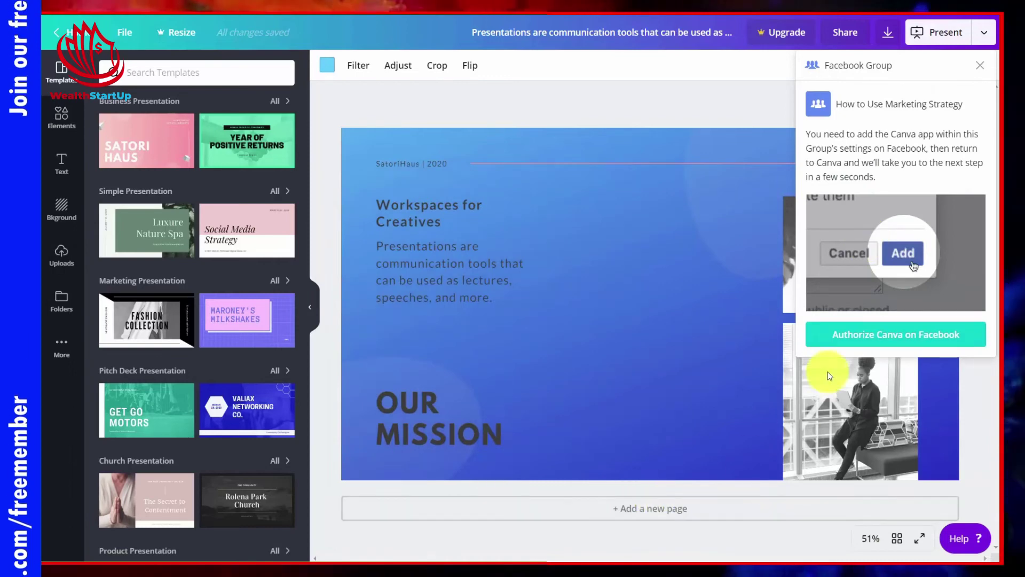
- Authorize Canva for the "How to Use Marketing Strategy" group, publish the design there with the text "Workplace for creatives" and open the post
{"action": "left_click", "coordinate": [864, 342]}
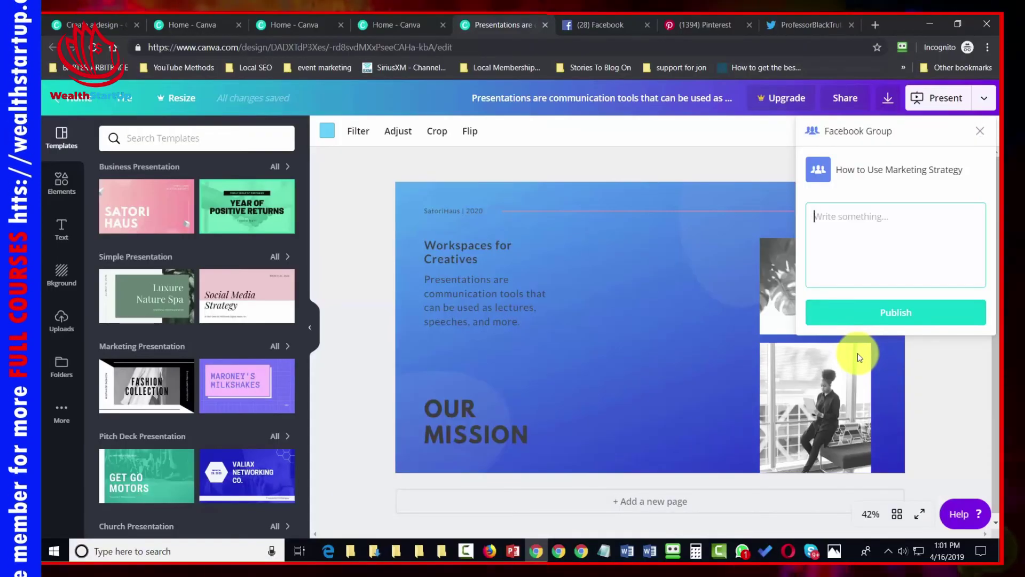
{"action": "type", "text": "Workplace for creatives"}
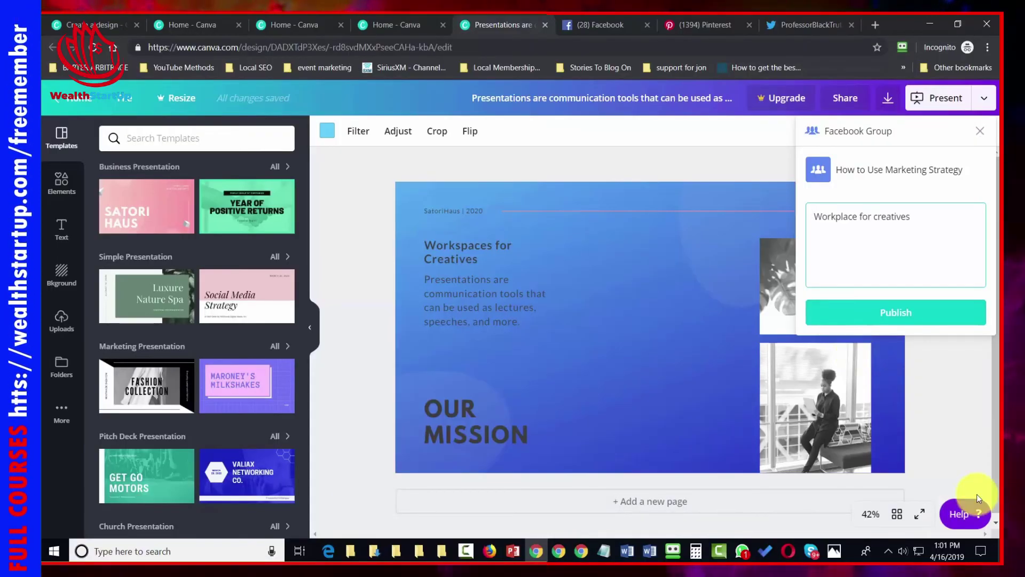
{"action": "left_click", "coordinate": [896, 312]}
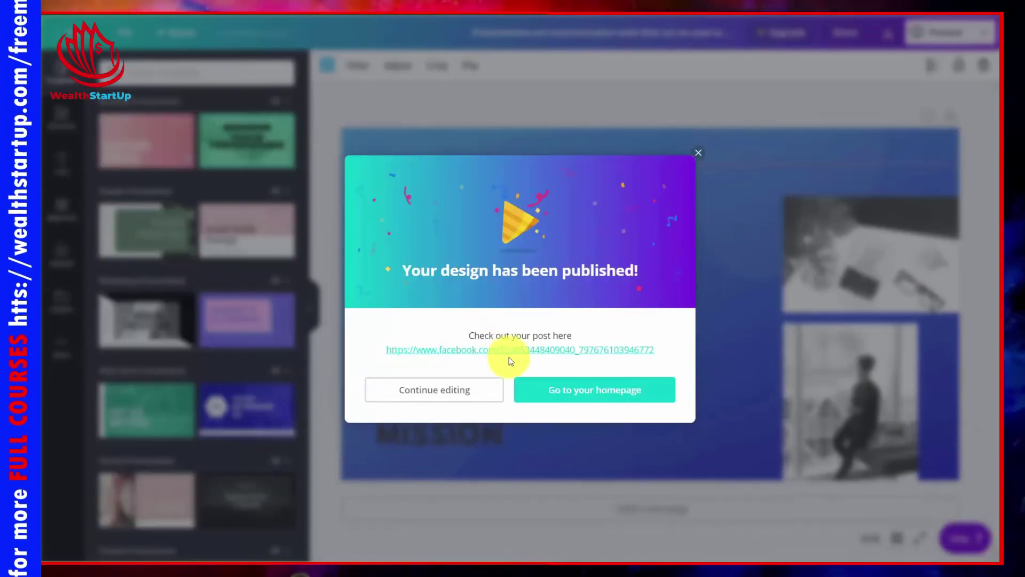
{"action": "left_click", "coordinate": [510, 352]}
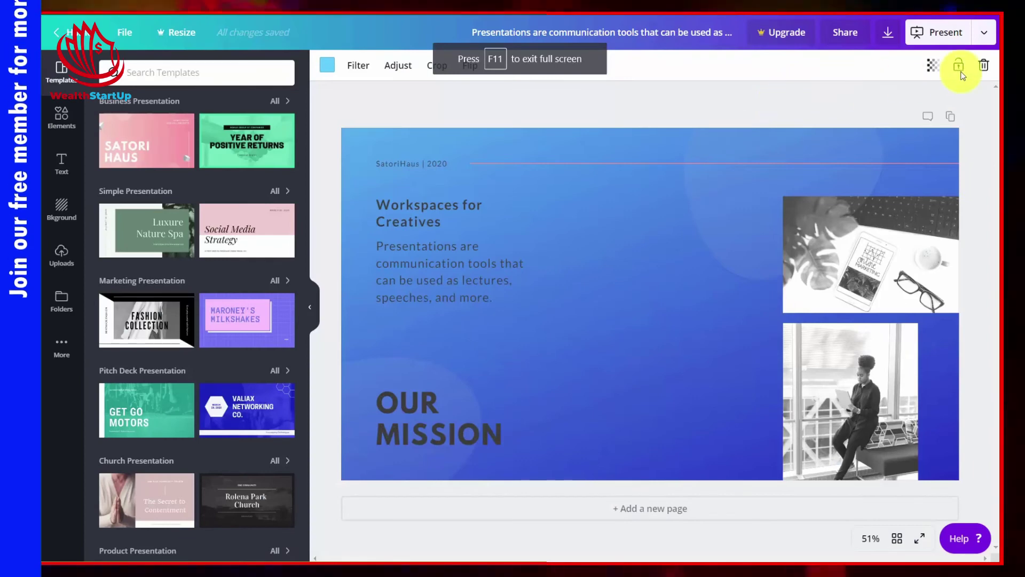
- Connect Twitter as a publishing destination and authorize Canva to use the account
{"action": "left_click", "coordinate": [988, 34]}
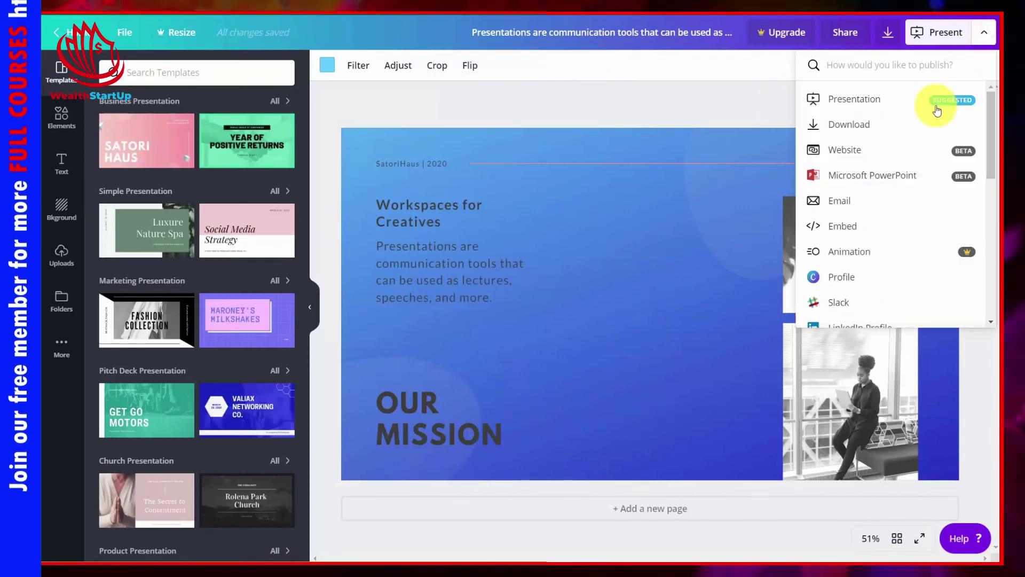
{"action": "scroll", "coordinate": [890, 195], "scroll_direction": "down", "scroll_amount": 2}
{"action": "scroll", "coordinate": [888, 201], "scroll_direction": "down", "scroll_amount": 2}
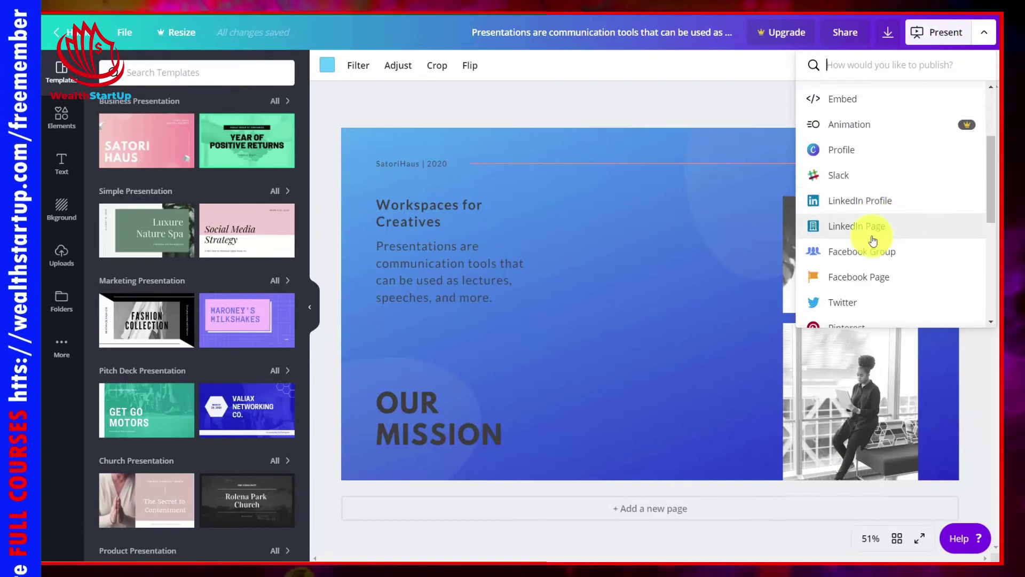
{"action": "scroll", "coordinate": [873, 242], "scroll_direction": "down", "scroll_amount": 2}
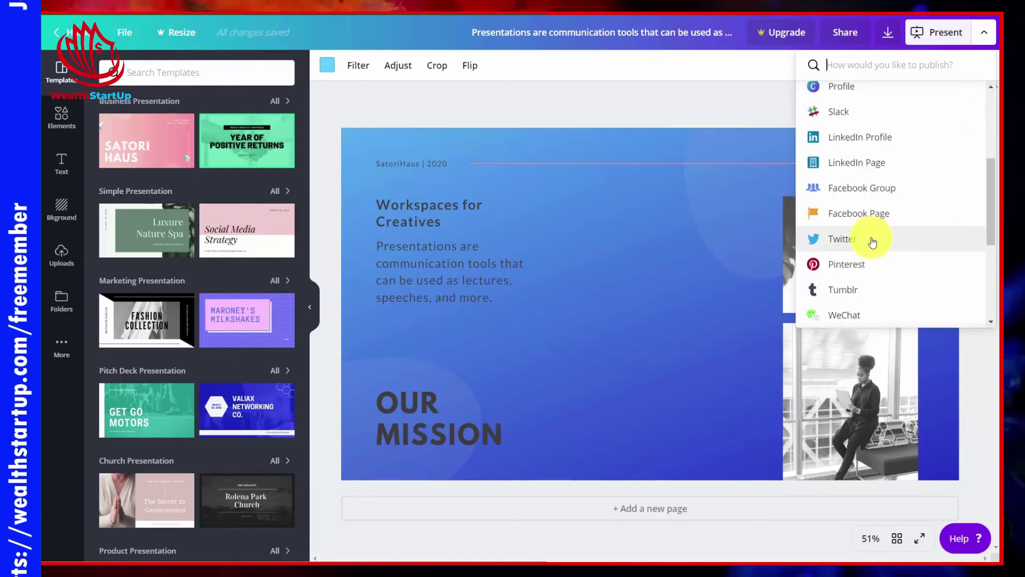
{"action": "scroll", "coordinate": [873, 243], "scroll_direction": "down", "scroll_amount": 2}
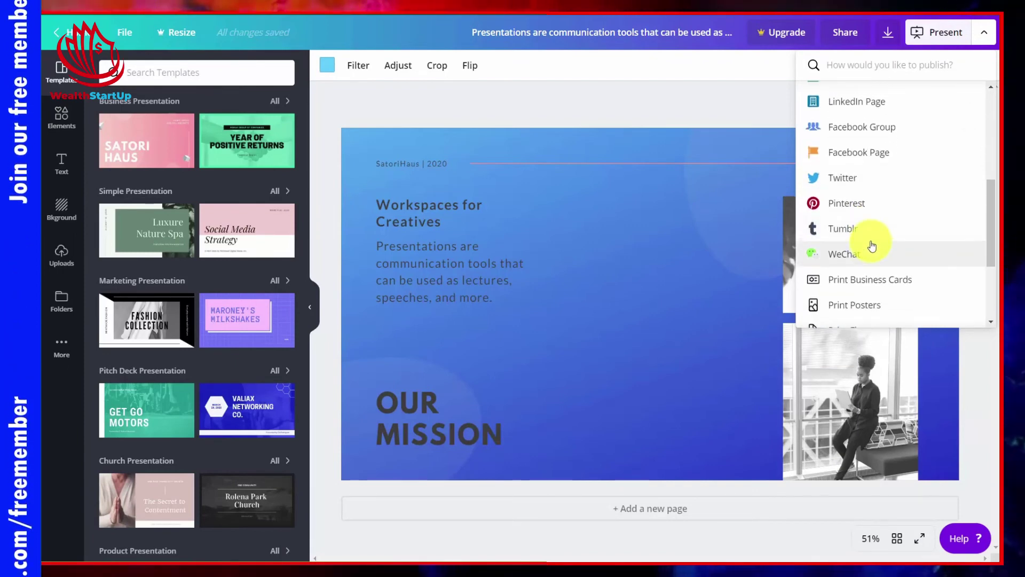
{"action": "scroll", "coordinate": [872, 245], "scroll_direction": "up", "scroll_amount": 2}
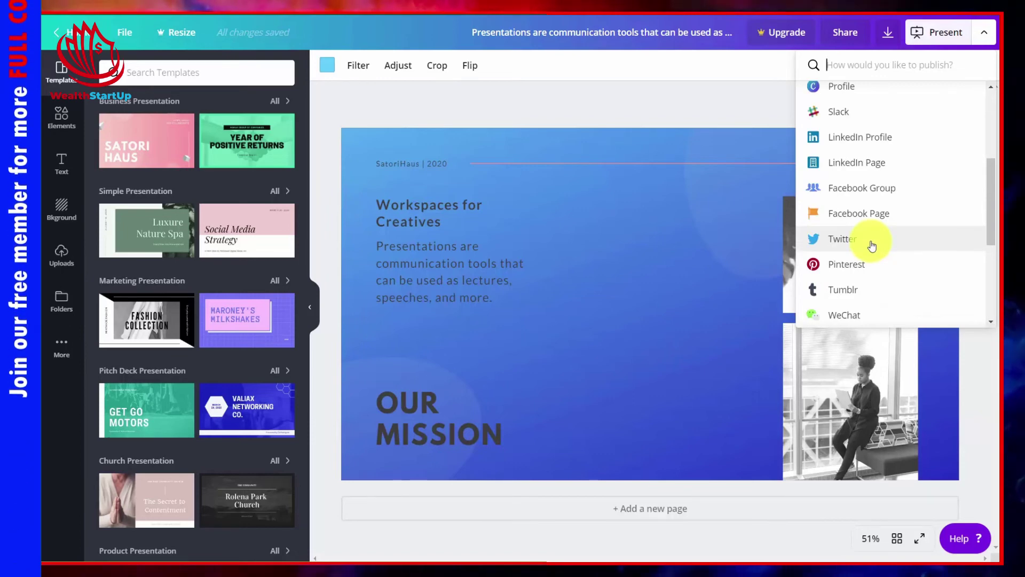
{"action": "left_click", "coordinate": [834, 241]}
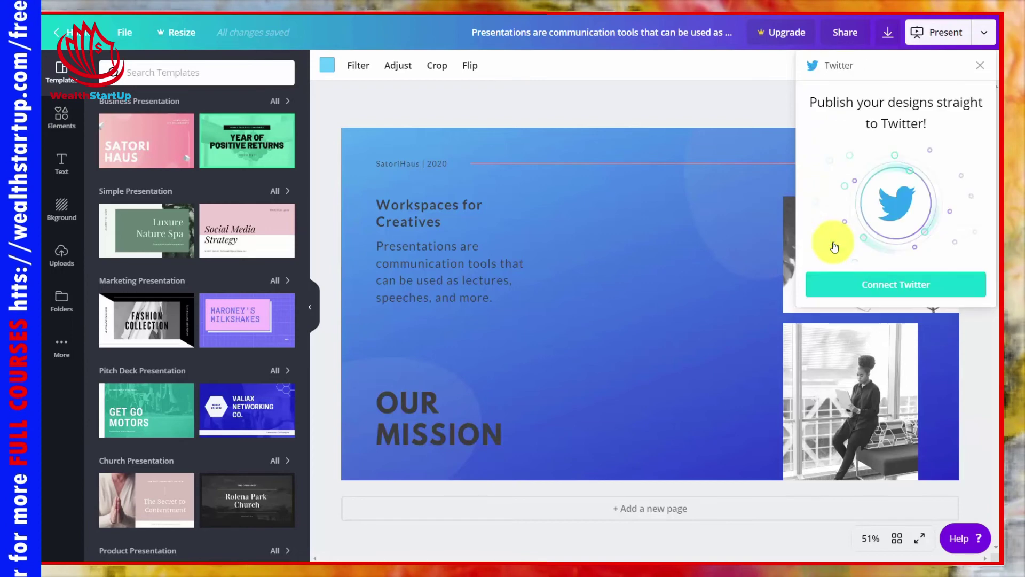
{"action": "left_click", "coordinate": [894, 290]}
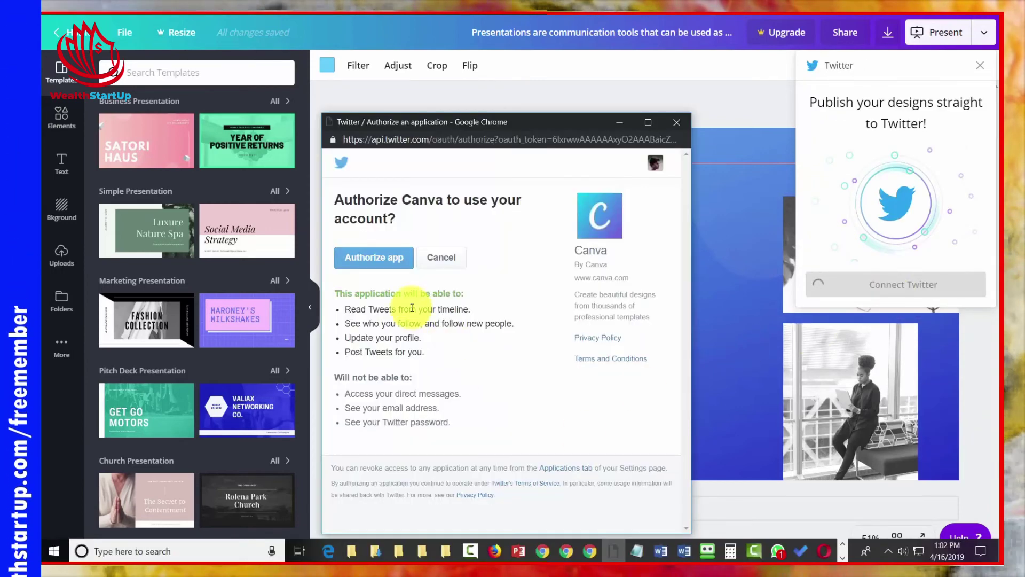
{"action": "left_click", "coordinate": [381, 260]}
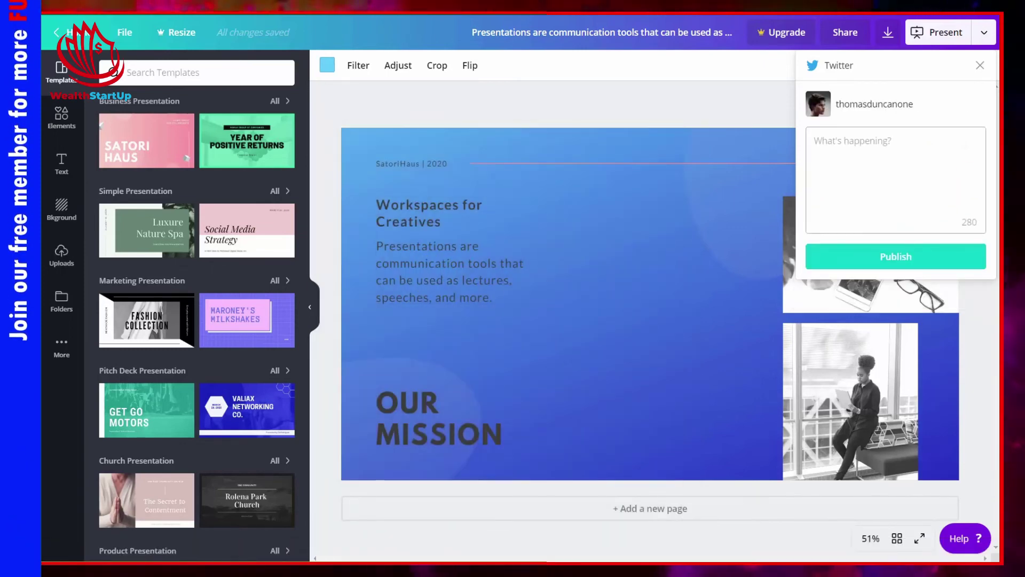
- Publish the design to Twitter with the text "Workspaces for creatives" and open the published tweet
{"action": "left_click", "coordinate": [903, 151]}
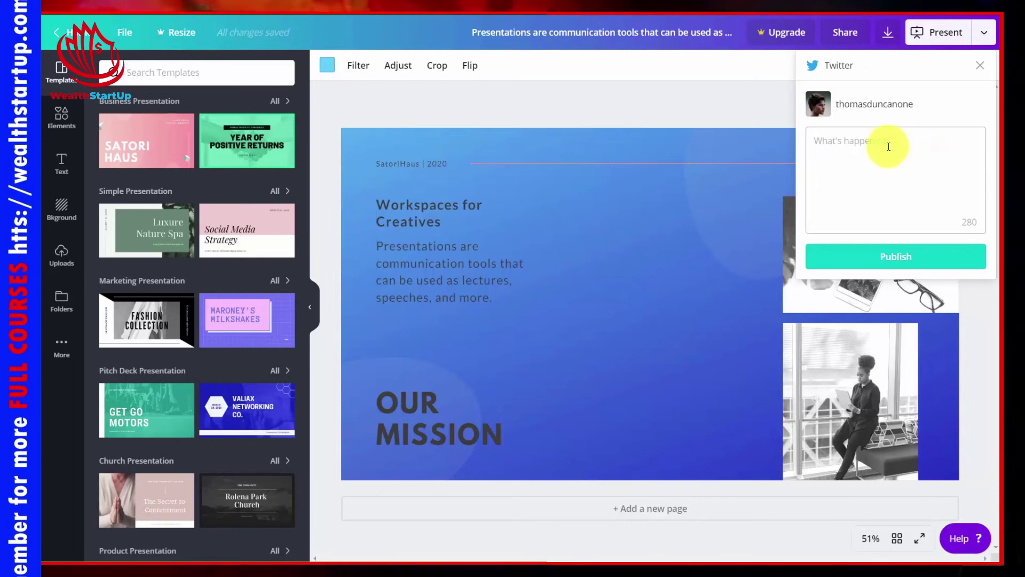
{"action": "type", "text": "Workspaces for creatives"}
{"action": "left_click", "coordinate": [889, 259]}
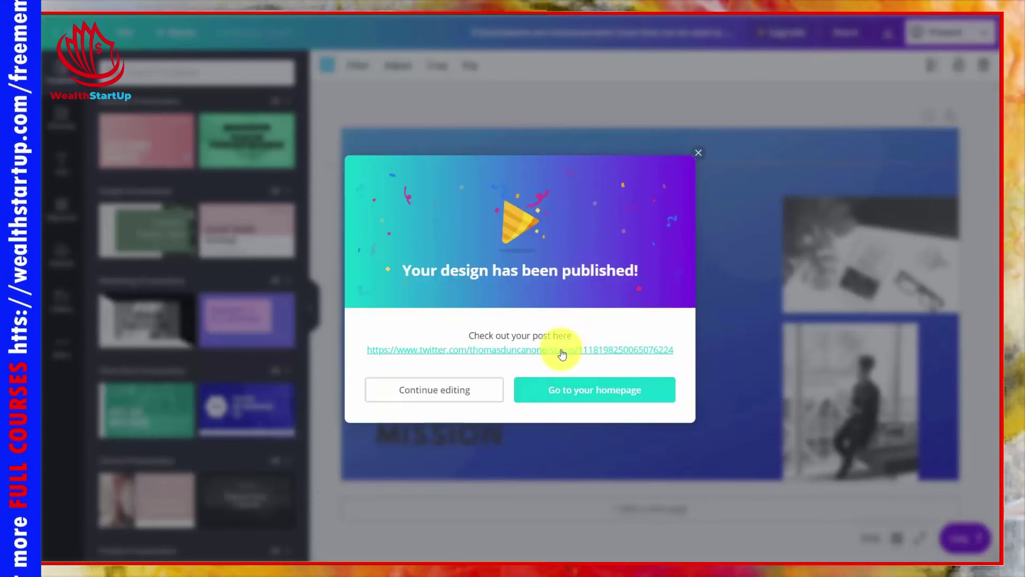
{"action": "left_click", "coordinate": [561, 350]}
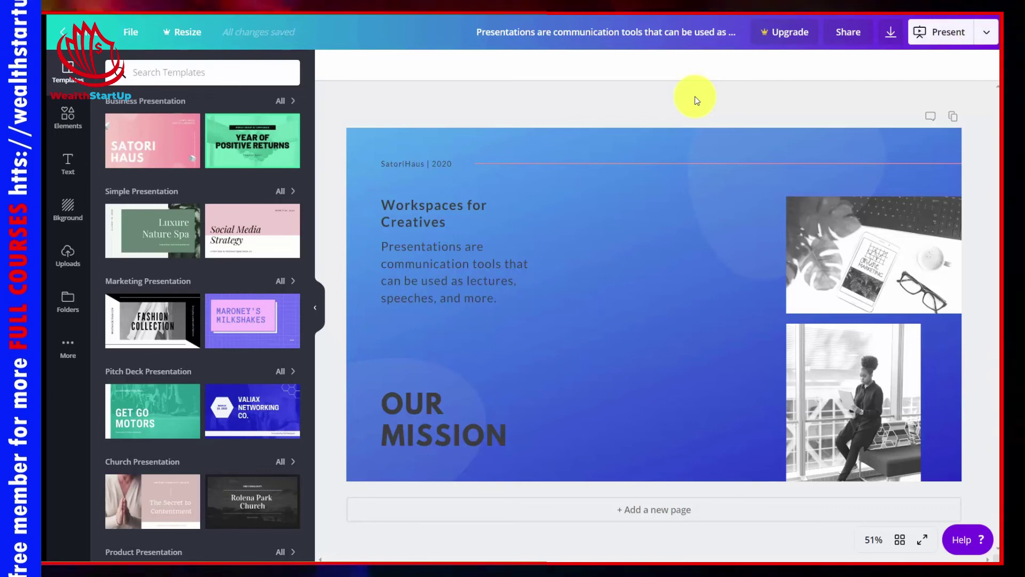
- Add a second page using the "Year of Positive Returns" cover from the Black and Green History Finance Presentation template
{"action": "left_click", "coordinate": [240, 138]}
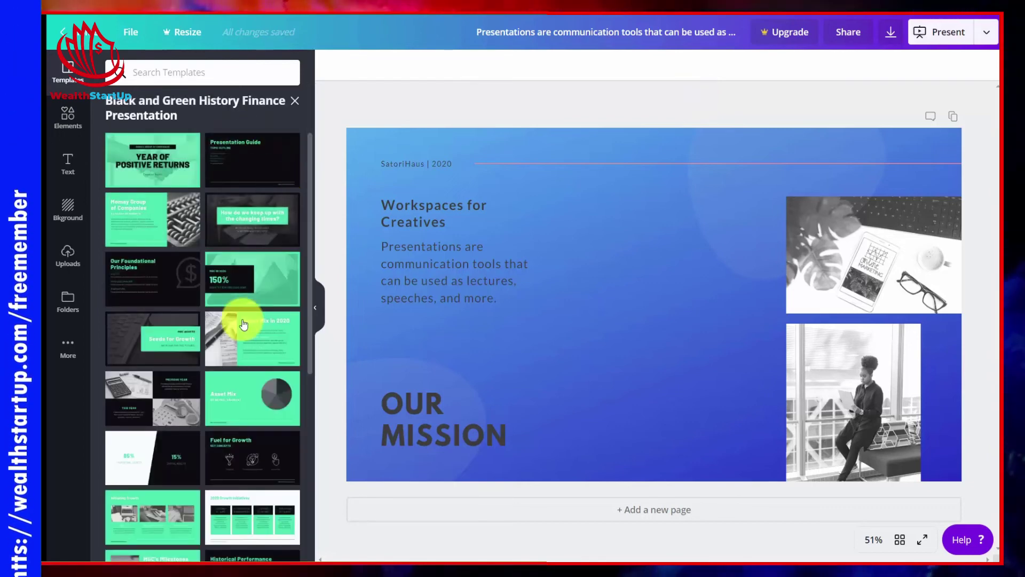
{"action": "left_click", "coordinate": [623, 509]}
{"action": "left_click", "coordinate": [156, 155]}
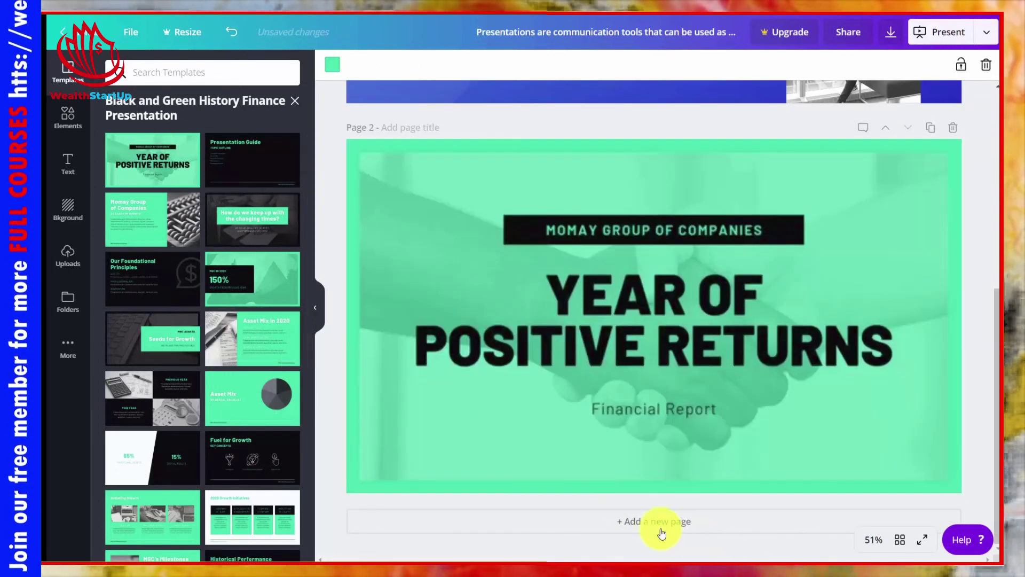
- Add pages 3 to 5 using the template's 150%, Asset Mix and Fuel for Growth layouts, one per page
{"action": "left_click", "coordinate": [660, 526]}
{"action": "left_click", "coordinate": [264, 275]}
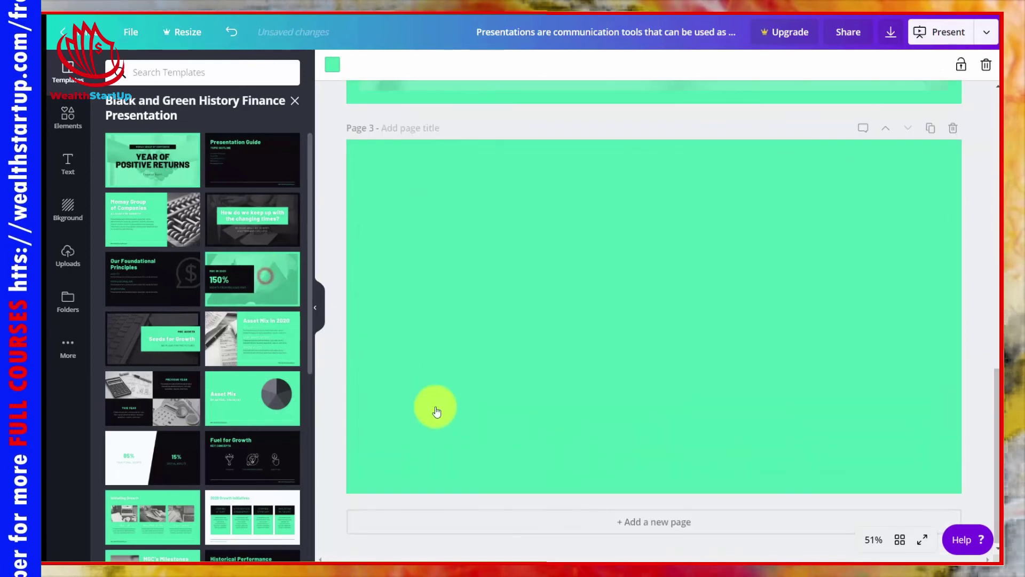
{"action": "left_click", "coordinate": [646, 522]}
{"action": "left_click", "coordinate": [233, 406]}
{"action": "left_click", "coordinate": [624, 524]}
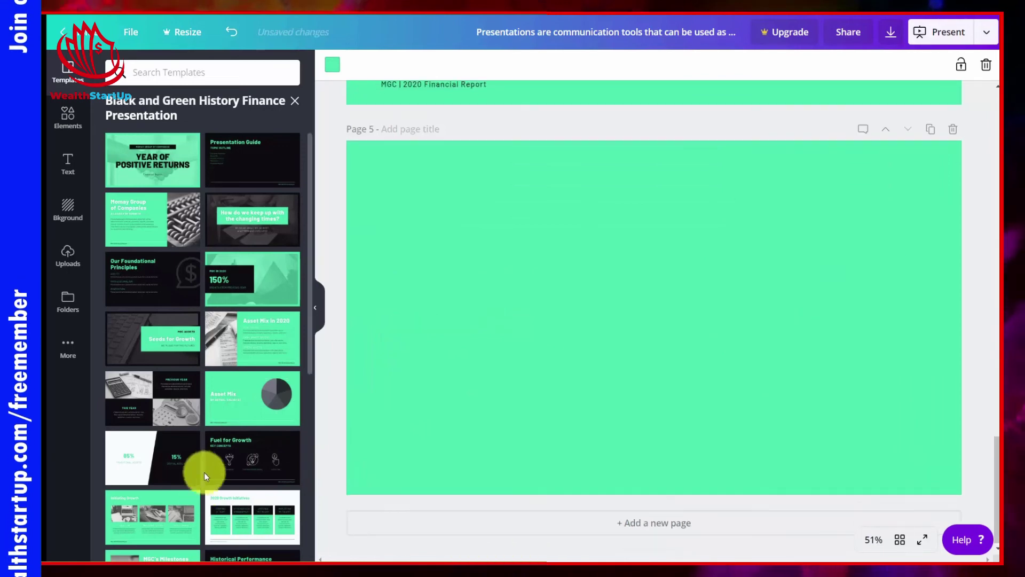
{"action": "left_click", "coordinate": [217, 453]}
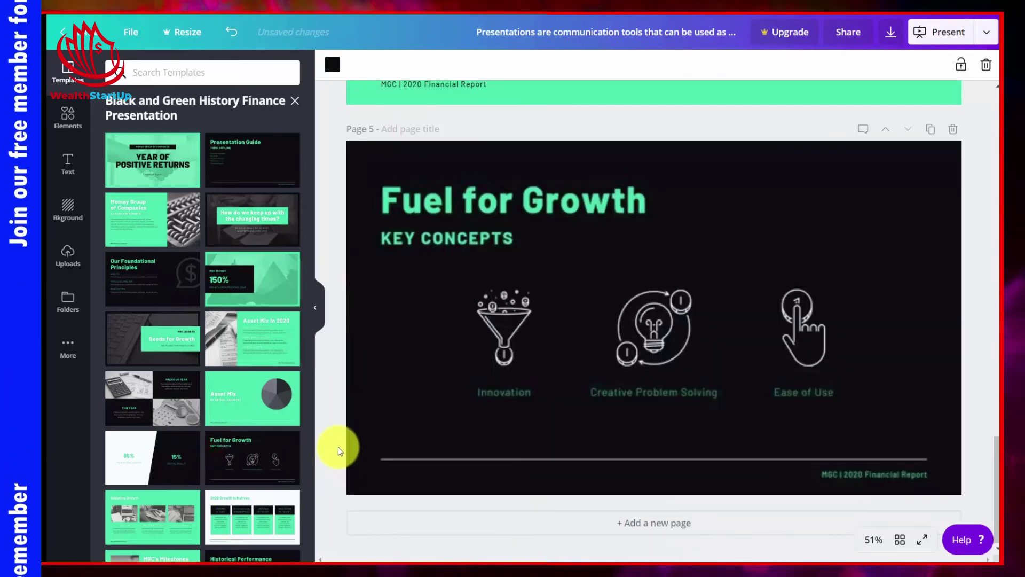
- Download all pages as a Microsoft PowerPoint document, save the .pptx in the "images downloaded" folder and open it
{"action": "scroll", "coordinate": [338, 451], "scroll_direction": "up", "scroll_amount": 5}
{"action": "scroll", "coordinate": [338, 450], "scroll_direction": "up", "scroll_amount": 15}
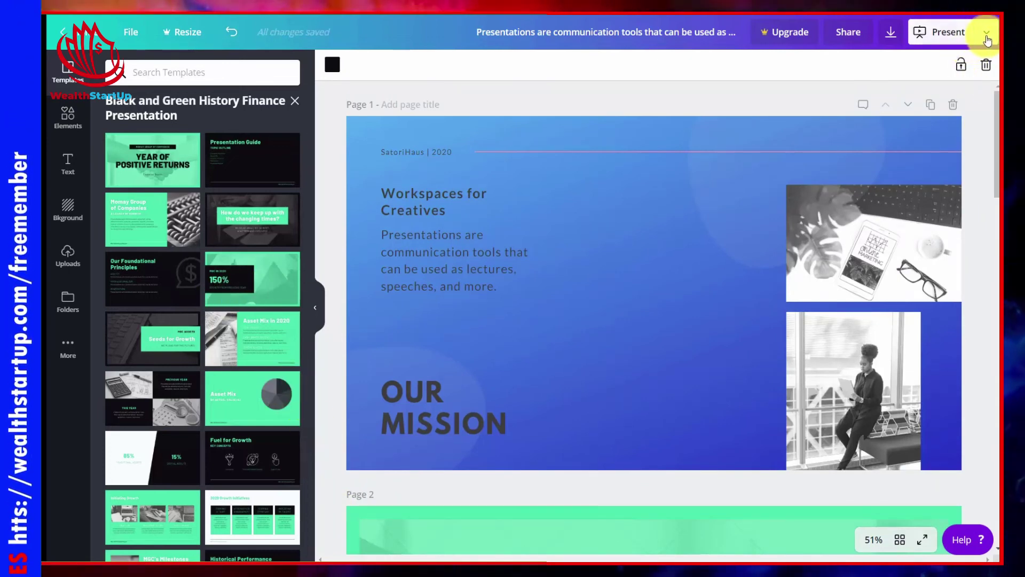
{"action": "left_click", "coordinate": [986, 37]}
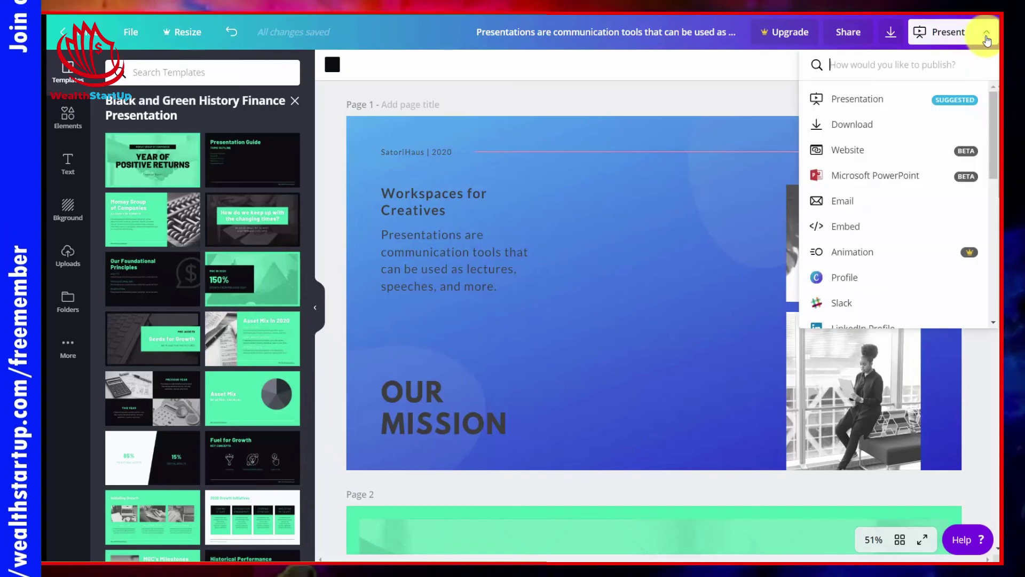
{"action": "left_click", "coordinate": [870, 178]}
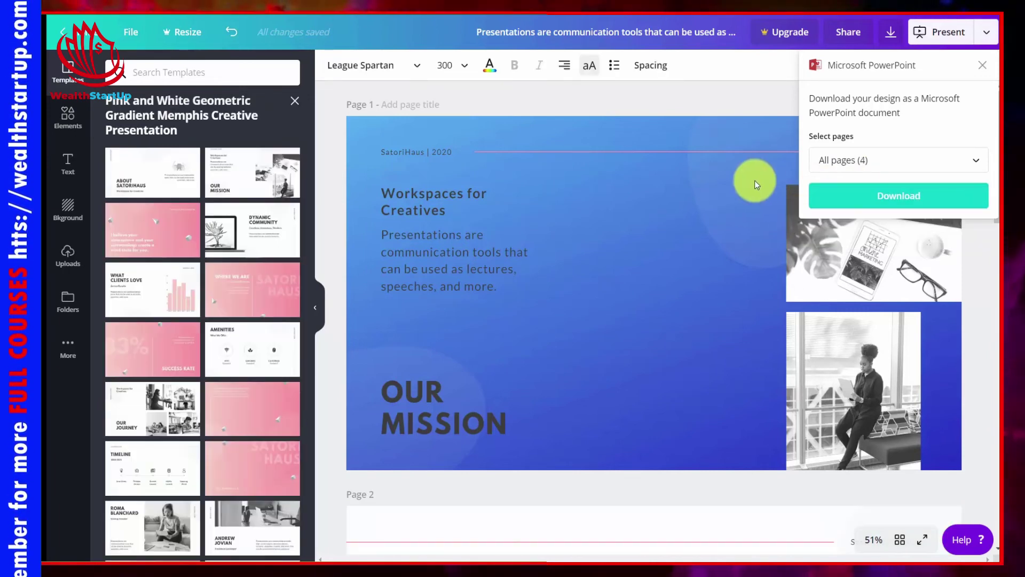
{"action": "scroll", "coordinate": [704, 181], "scroll_direction": "down", "scroll_amount": 12}
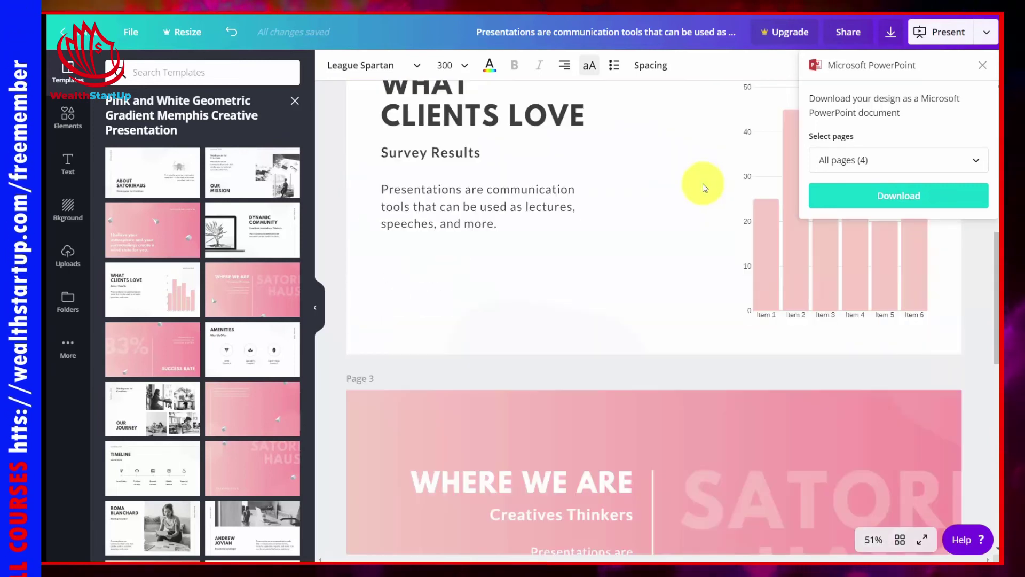
{"action": "scroll", "coordinate": [702, 184], "scroll_direction": "down", "scroll_amount": 5}
{"action": "scroll", "coordinate": [701, 184], "scroll_direction": "up", "scroll_amount": 12}
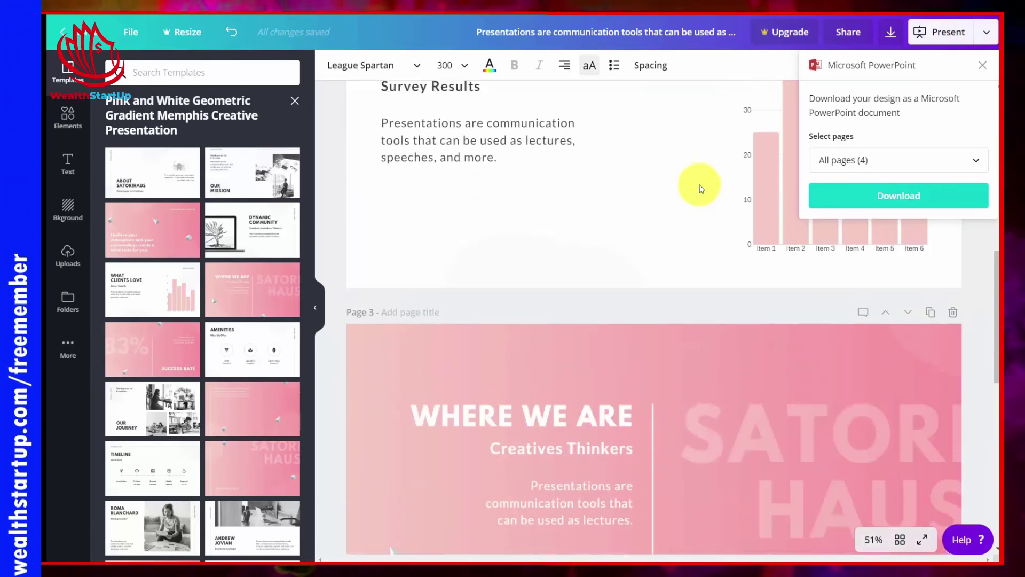
{"action": "scroll", "coordinate": [700, 185], "scroll_direction": "up", "scroll_amount": 5}
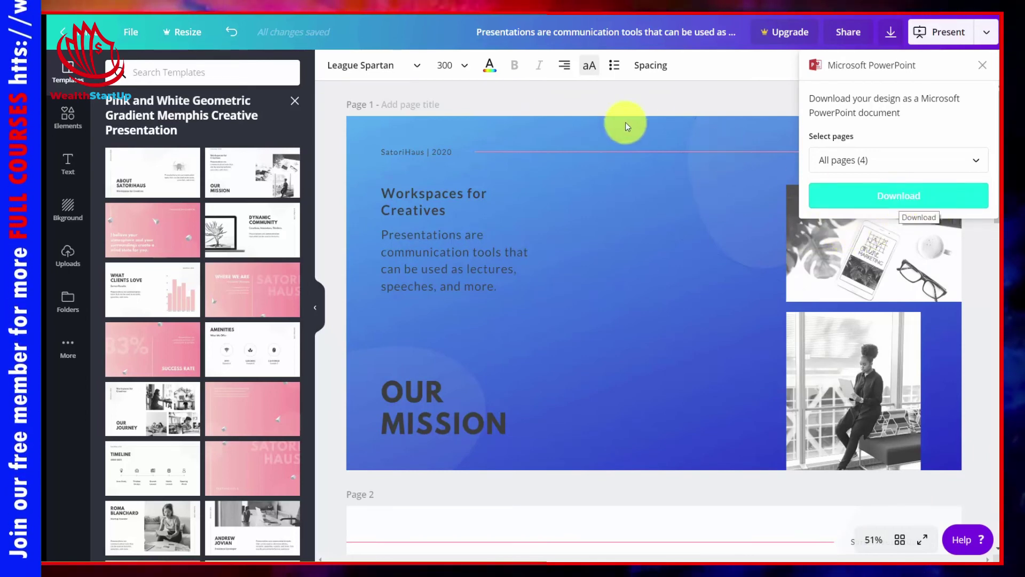
{"action": "left_click", "coordinate": [889, 204]}
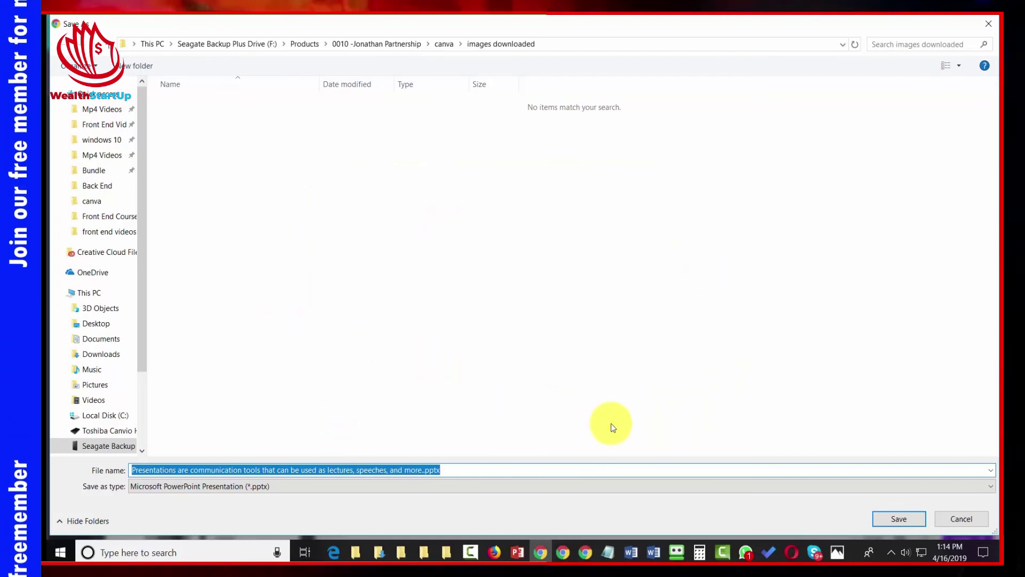
{"action": "left_click", "coordinate": [899, 520]}
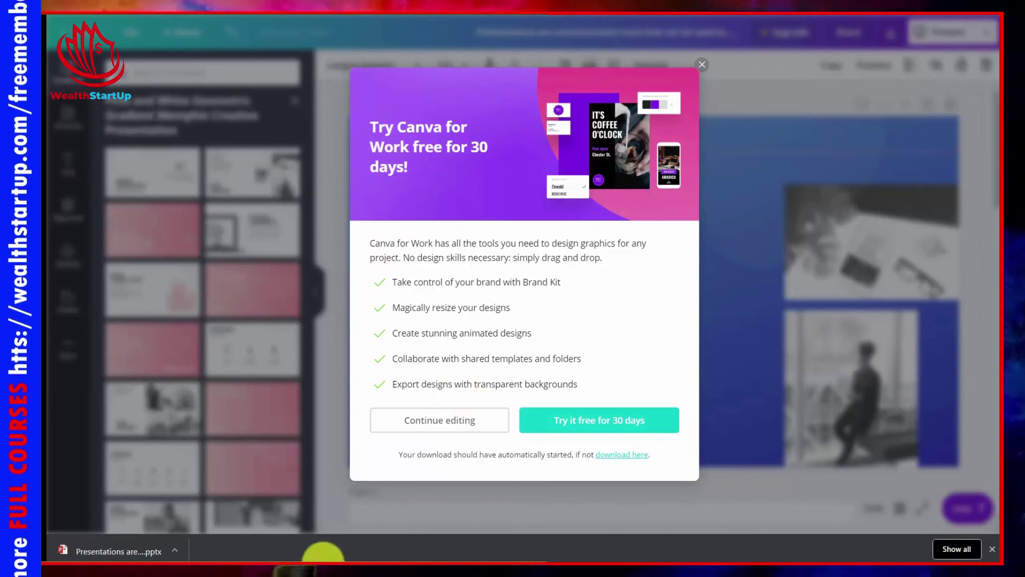
{"action": "left_click", "coordinate": [110, 546]}
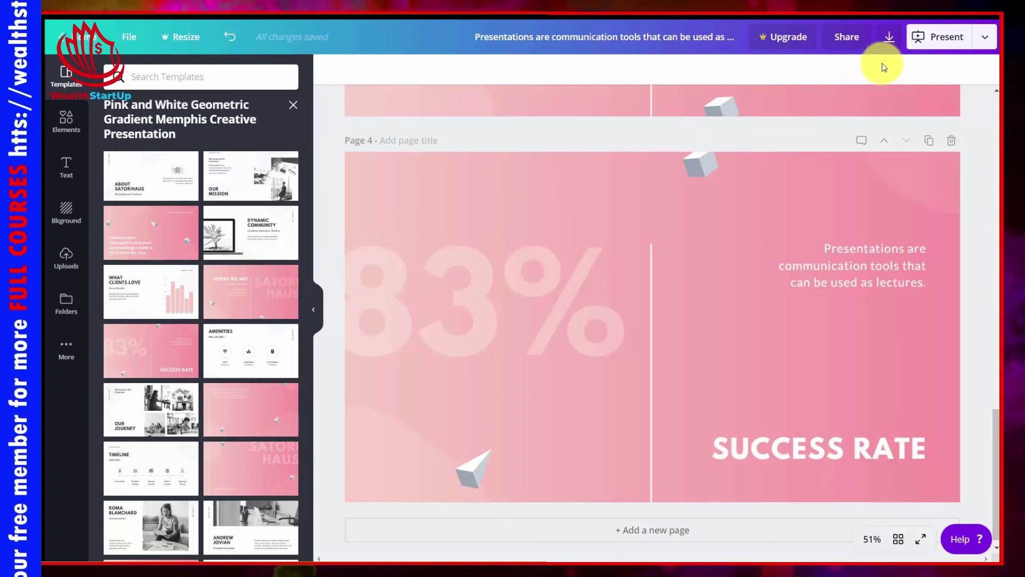
- Open the website publishing options and preview the Scrolling and Classic navigation web styles
{"action": "left_click", "coordinate": [981, 38]}
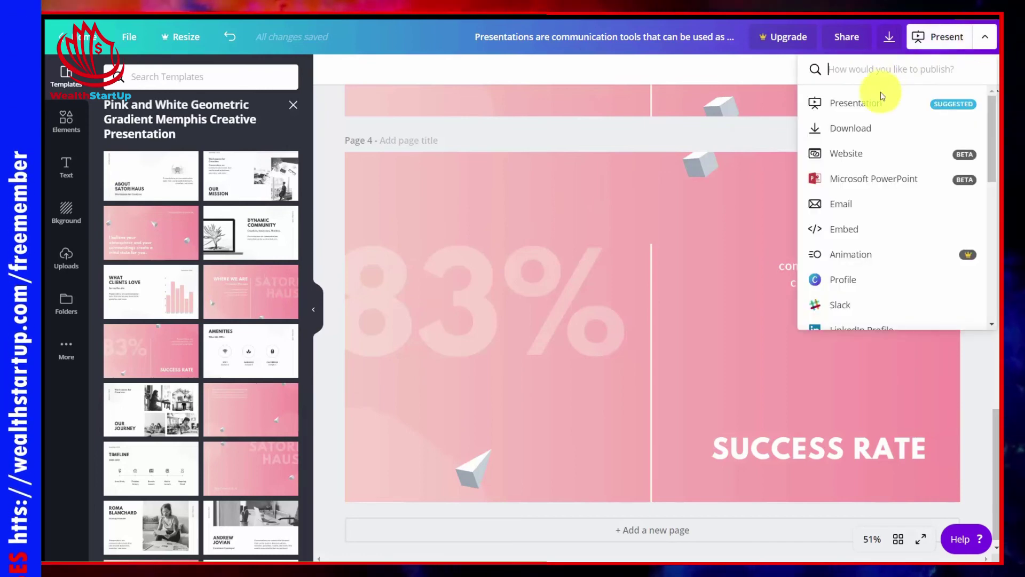
{"action": "left_click", "coordinate": [851, 160]}
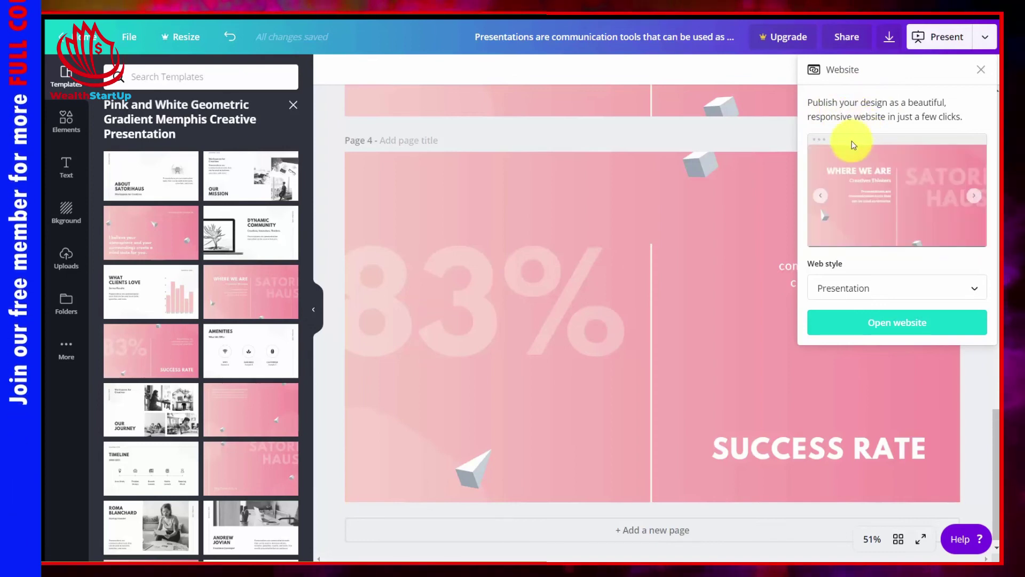
{"action": "left_click", "coordinate": [847, 283]}
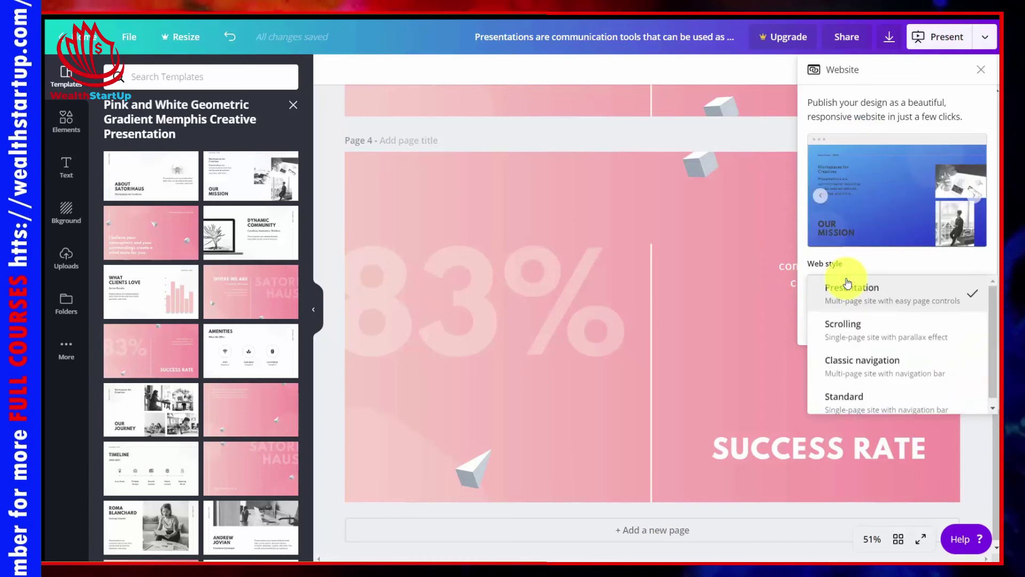
{"action": "left_click", "coordinate": [861, 325]}
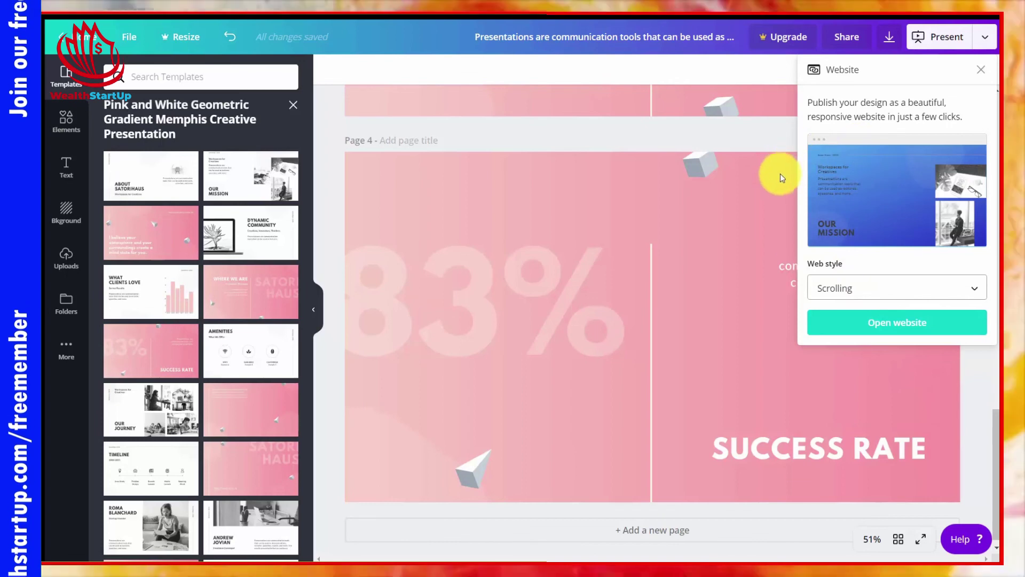
{"action": "left_click", "coordinate": [899, 285]}
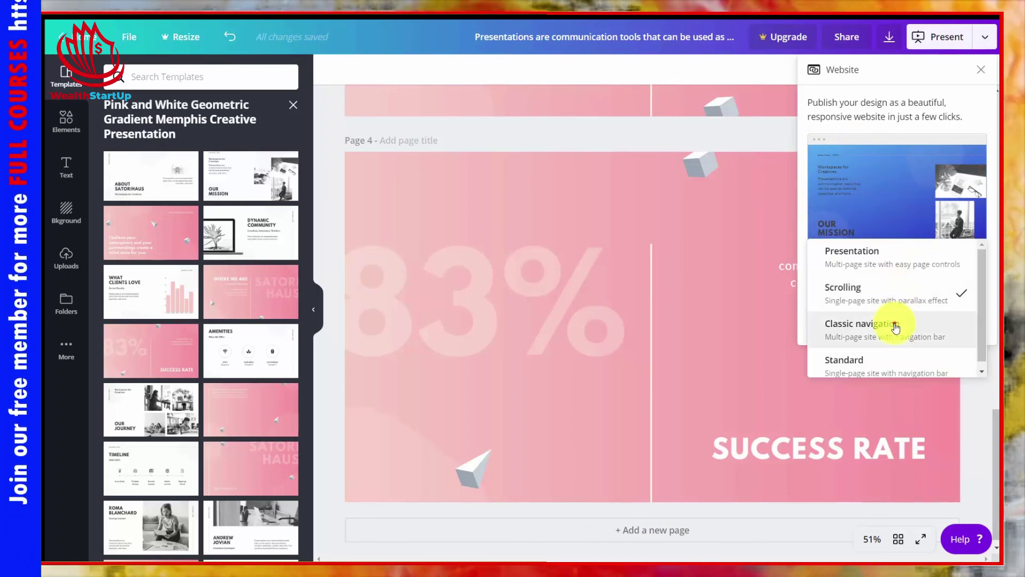
{"action": "left_click", "coordinate": [895, 326]}
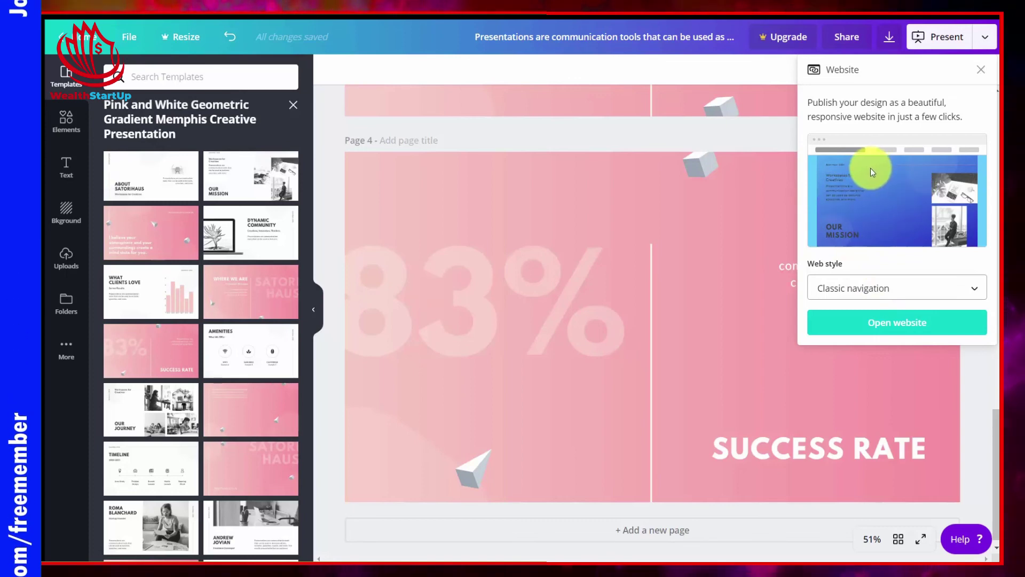
- Set the web style to Standard and open the design as a website
{"action": "left_click", "coordinate": [917, 321]}
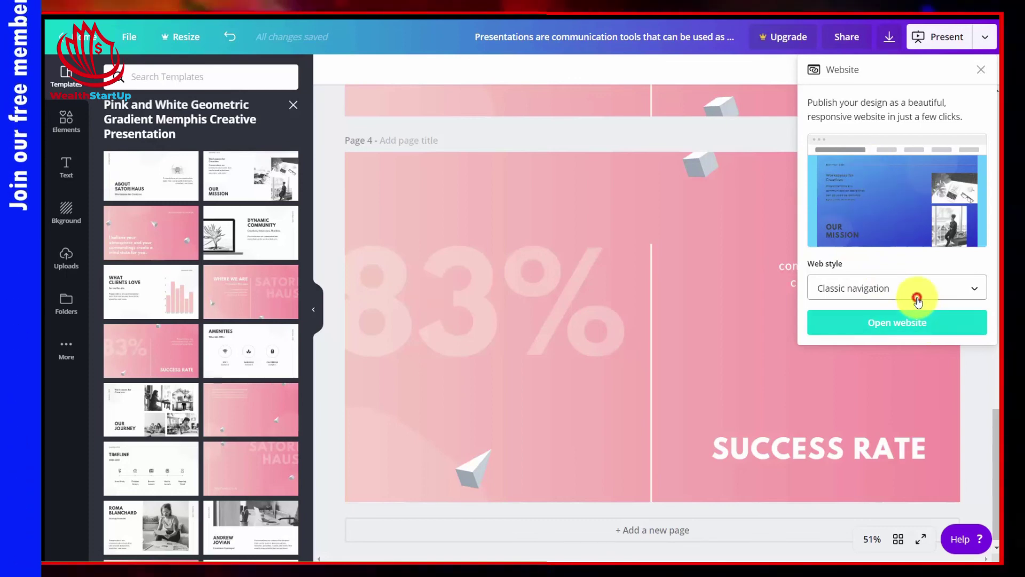
{"action": "left_click", "coordinate": [917, 299]}
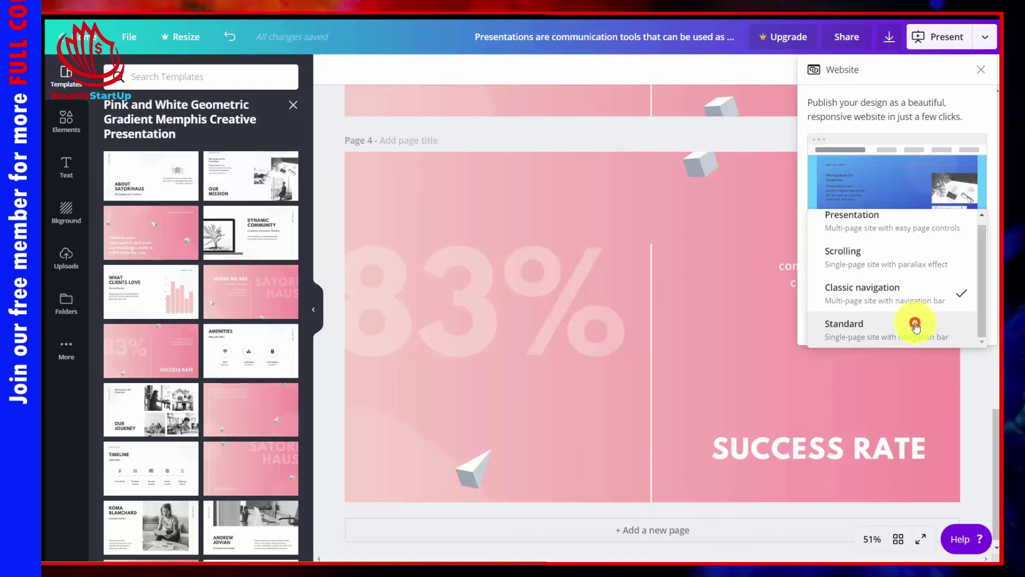
{"action": "left_click", "coordinate": [917, 326]}
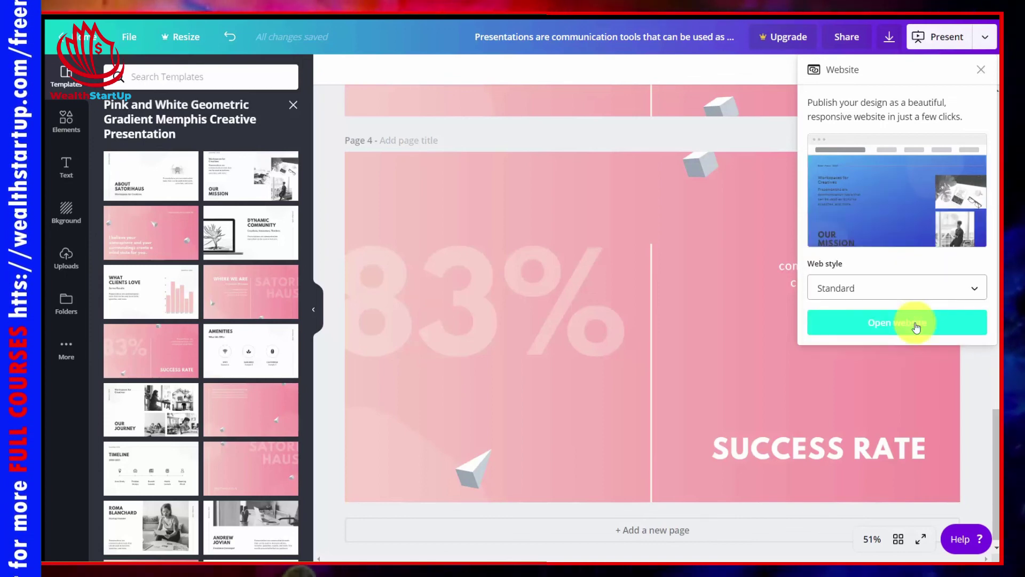
{"action": "left_click", "coordinate": [887, 323]}
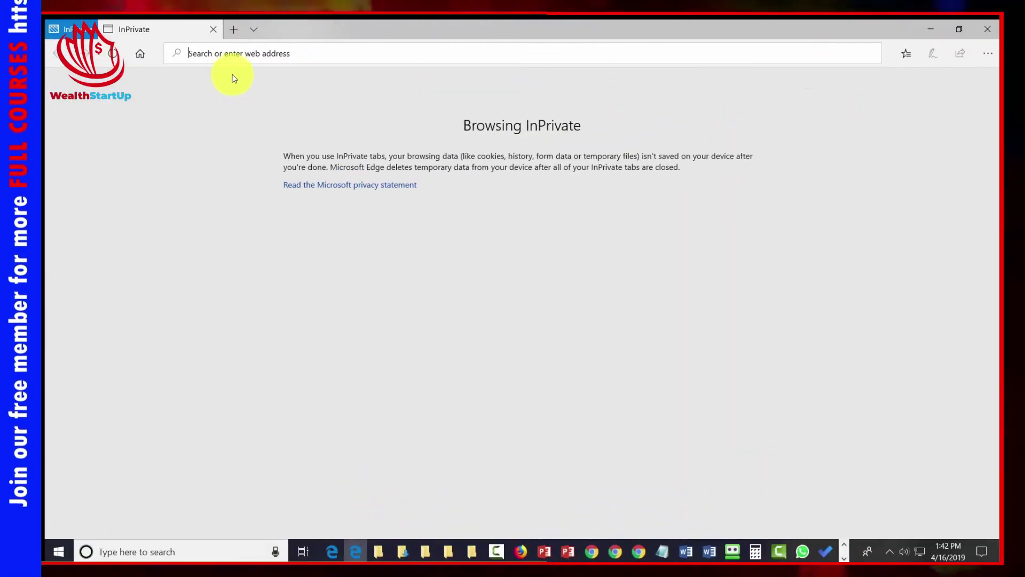
- Switch to a Microsoft Edge InPrivate window and load the design's website link there
{"action": "left_click", "coordinate": [215, 53]}
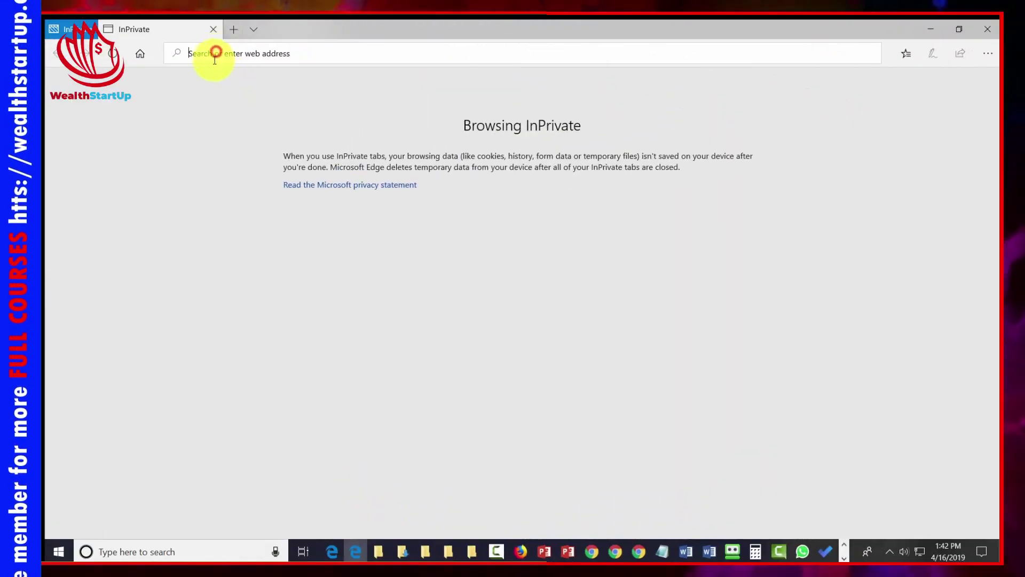
{"action": "type", "text": "https://www.canva.com/design/DADXTdP3Xes/W0hUv48yNFbHdbFqHLbvIw/view?website#4"}
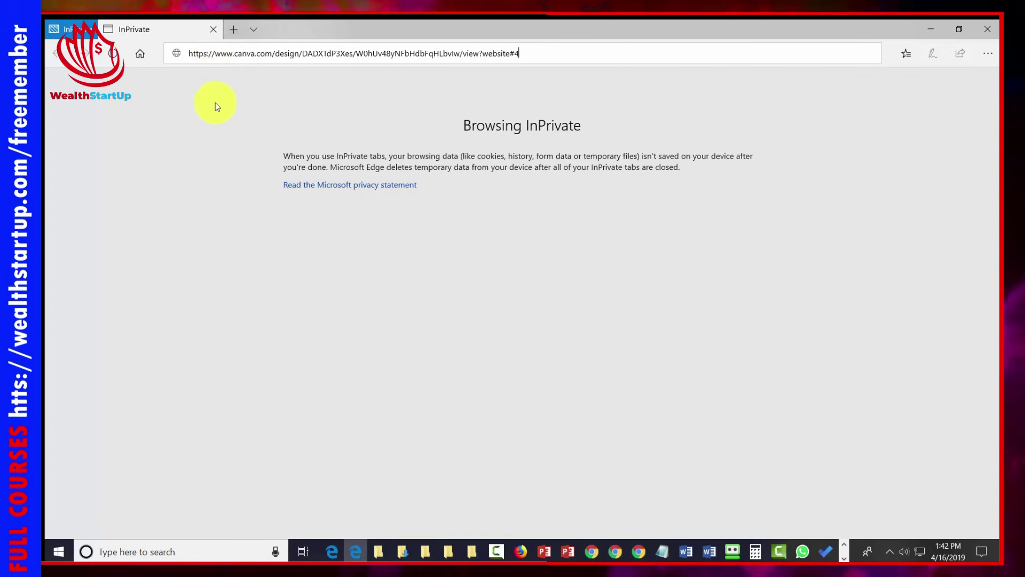
{"action": "key", "text": "Return"}
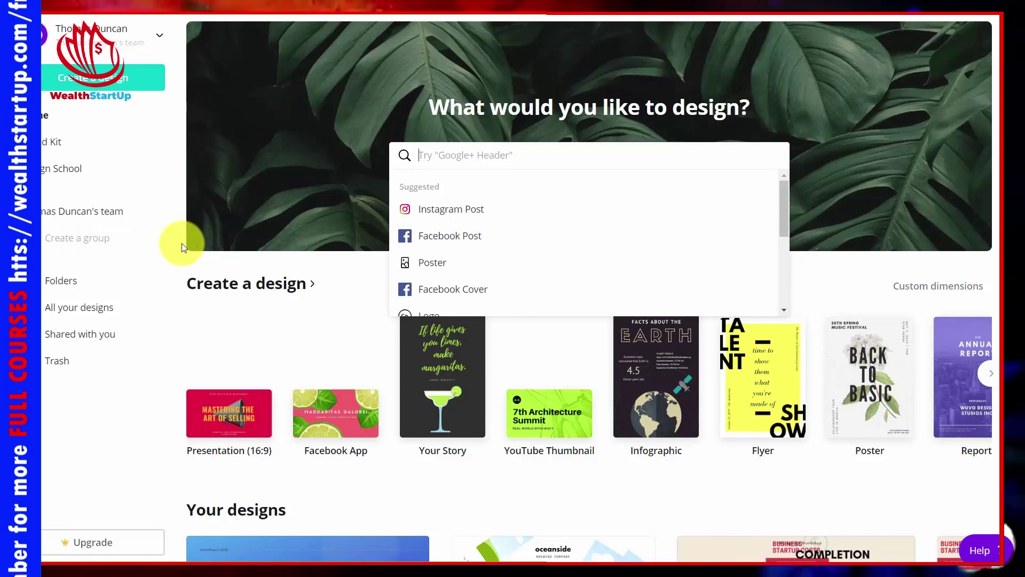
- Create a Presentation (16:9) design with the cover page of the Pink and White Social Media Strategy Presentation template
{"action": "left_click", "coordinate": [235, 412]}
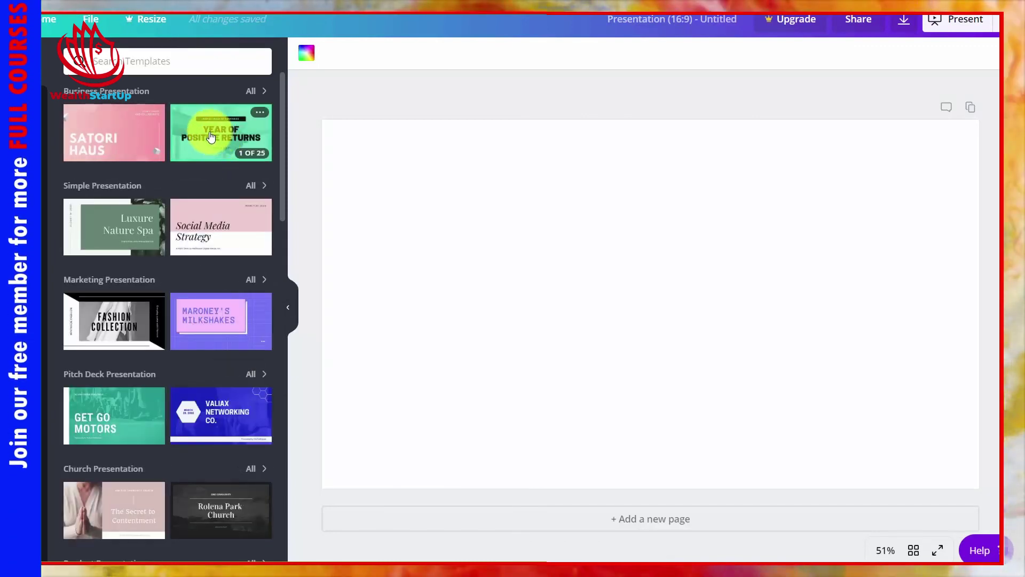
{"action": "left_click", "coordinate": [194, 229]}
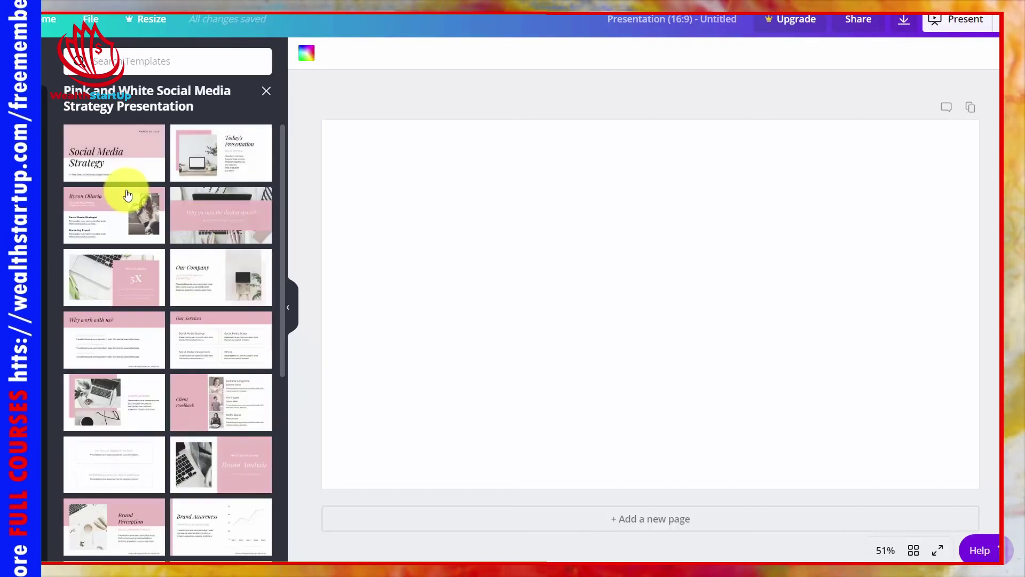
{"action": "left_click", "coordinate": [110, 153]}
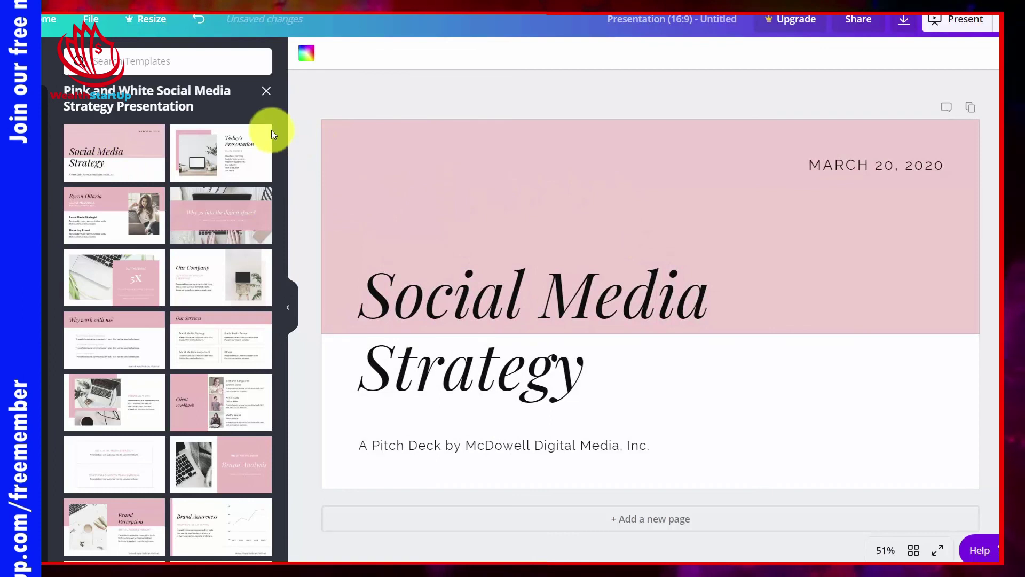
- Browse the elements, text styles, backgrounds, uploaded images and additional apps available for the design
{"action": "left_click", "coordinate": [43, 106]}
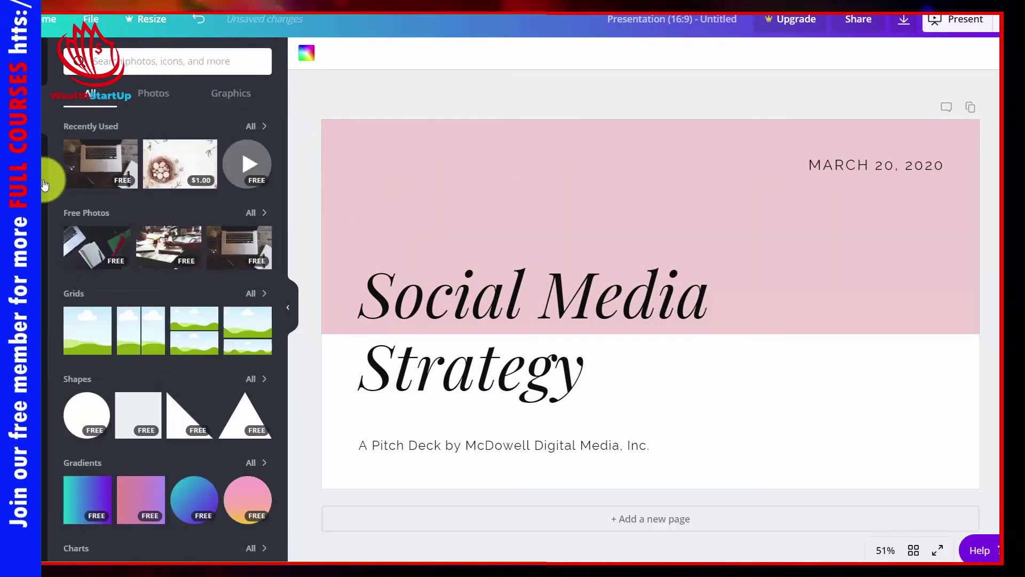
{"action": "left_click", "coordinate": [42, 153]}
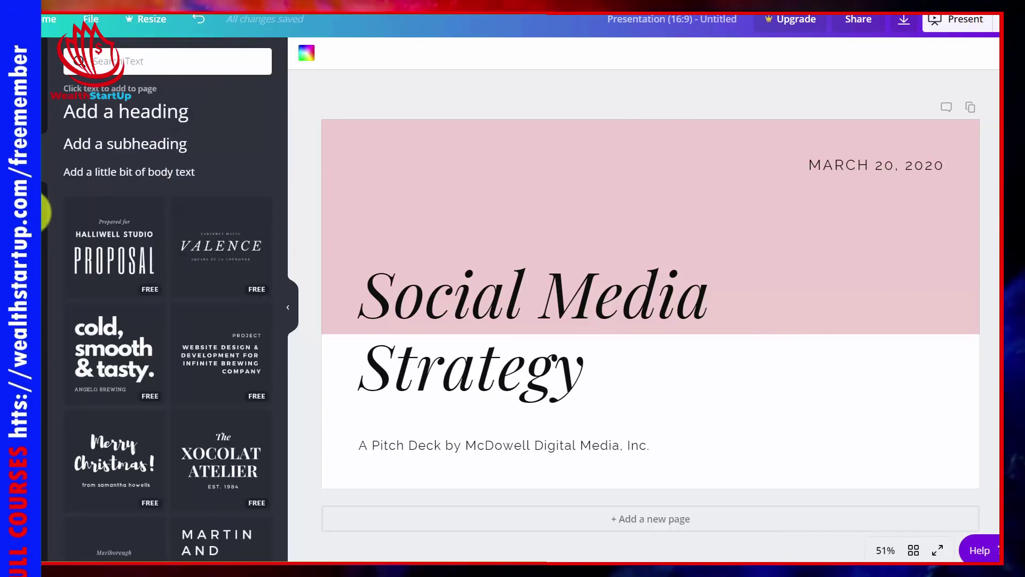
{"action": "left_click", "coordinate": [42, 213]}
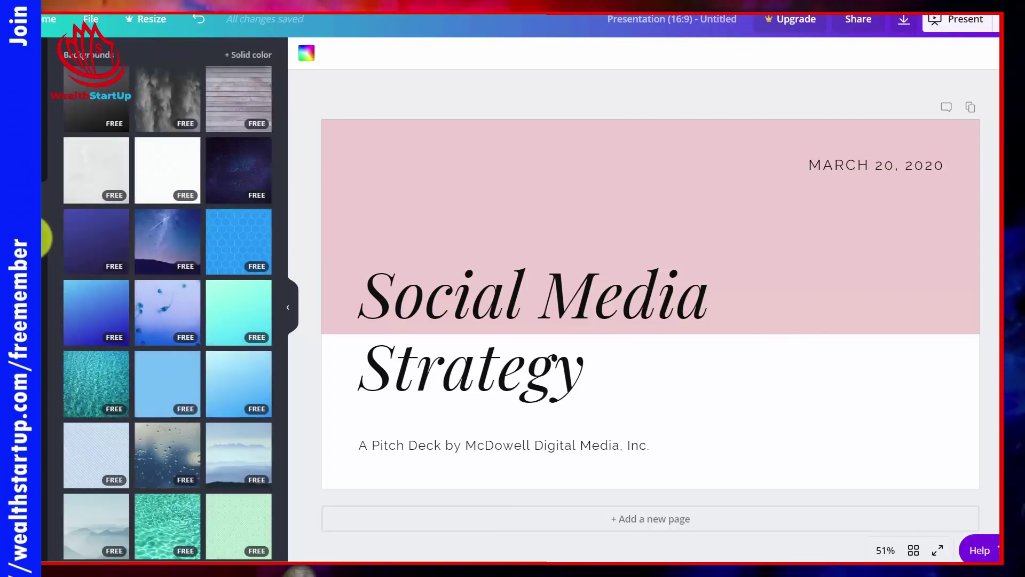
{"action": "left_click", "coordinate": [43, 248]}
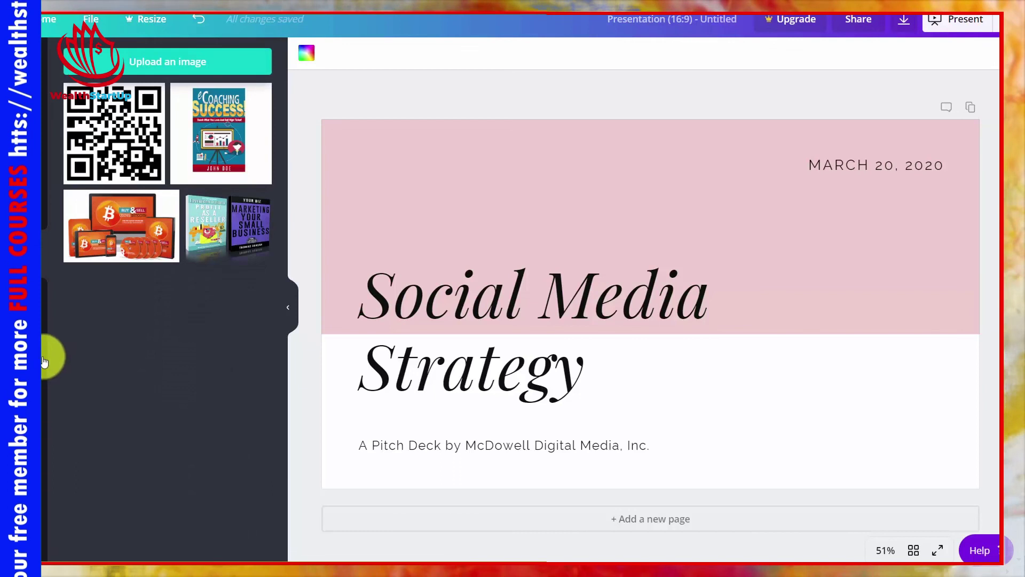
{"action": "left_click", "coordinate": [43, 323]}
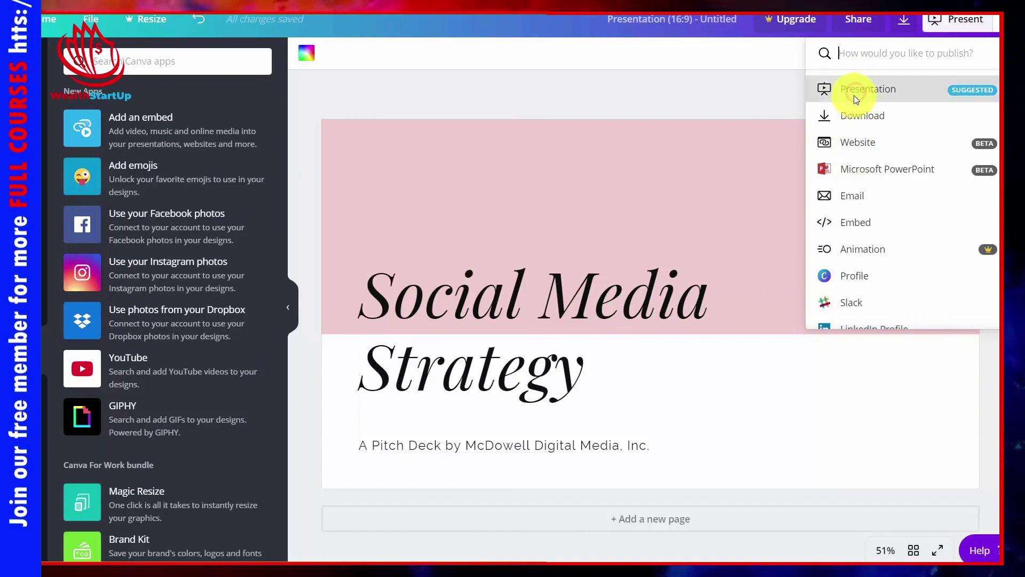
- Review the download file types, choose PDF Standard, and view the Microsoft PowerPoint download option
{"action": "left_click", "coordinate": [831, 115]}
{"action": "left_click", "coordinate": [961, 111]}
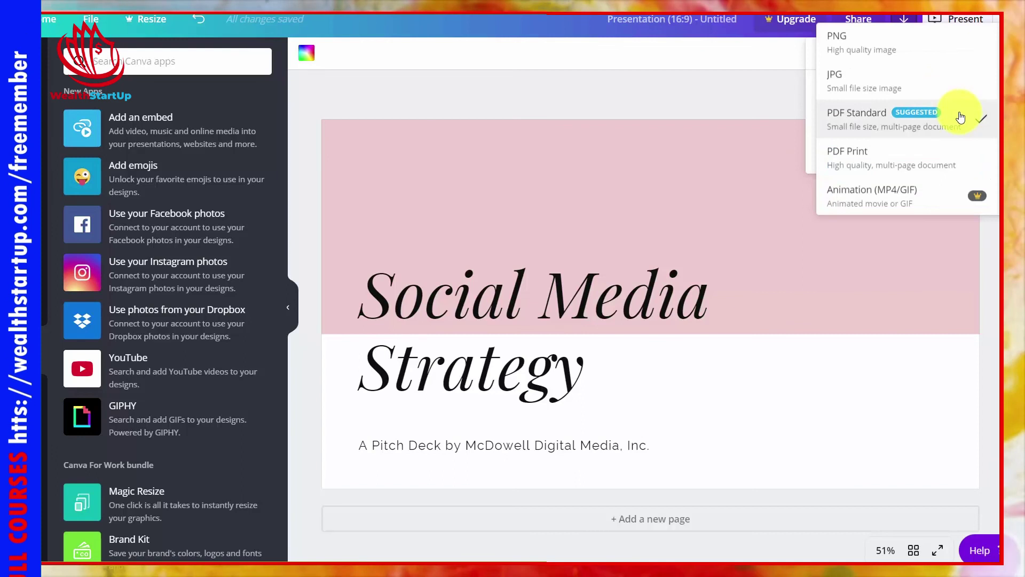
{"action": "scroll", "coordinate": [961, 117], "scroll_direction": "down", "scroll_amount": 3}
{"action": "left_click", "coordinate": [961, 116]}
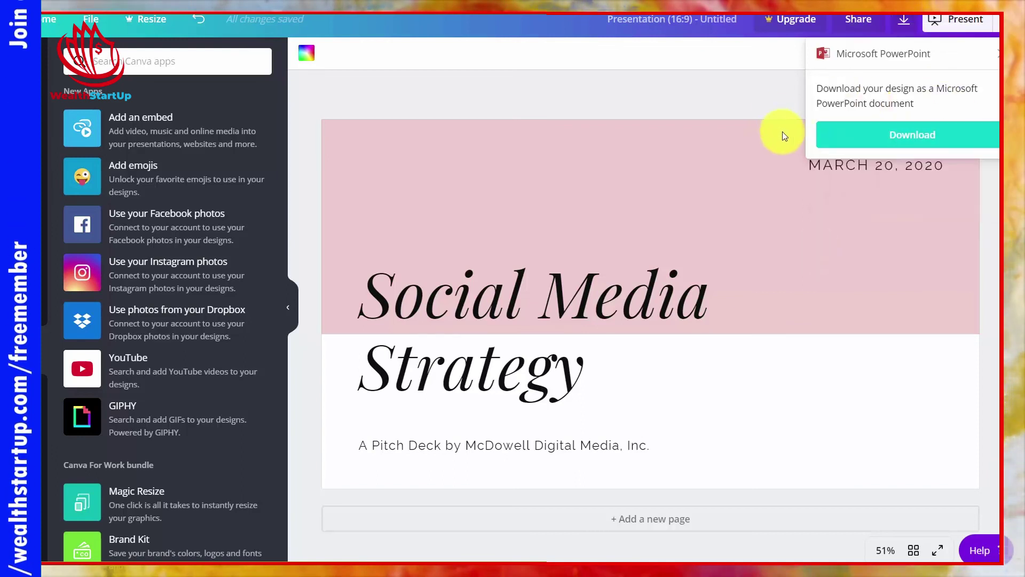